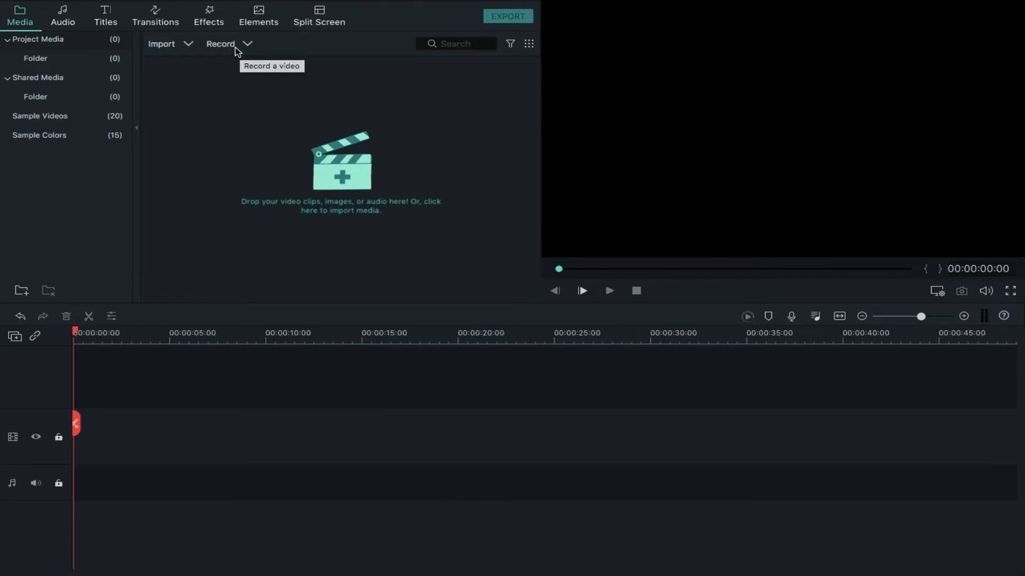
Import the media file "Google Meet and Duo full video" from the Desktop folder into the project
{"action": "left_click", "coordinate": [166, 48]}
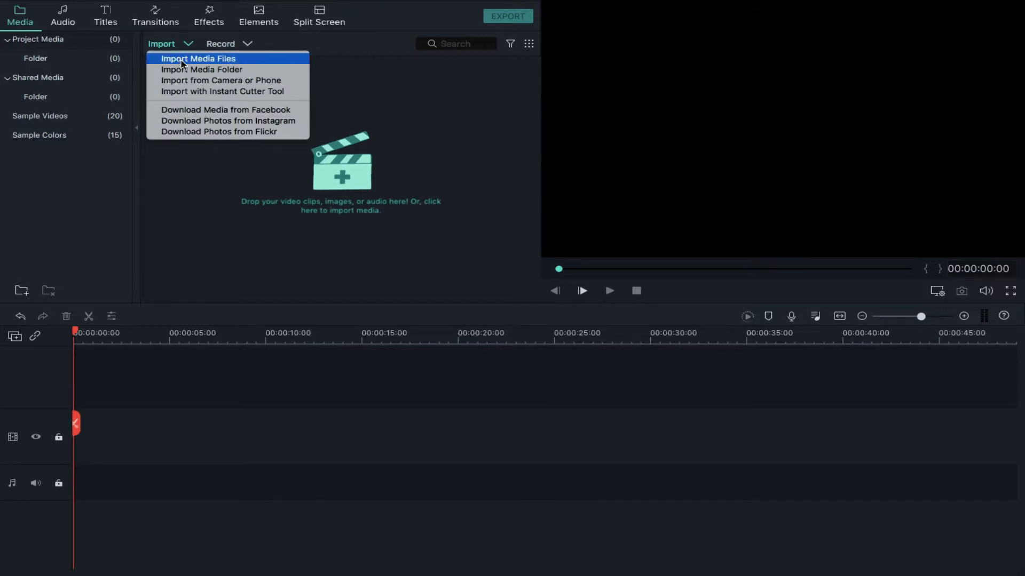
{"action": "left_click", "coordinate": [187, 60]}
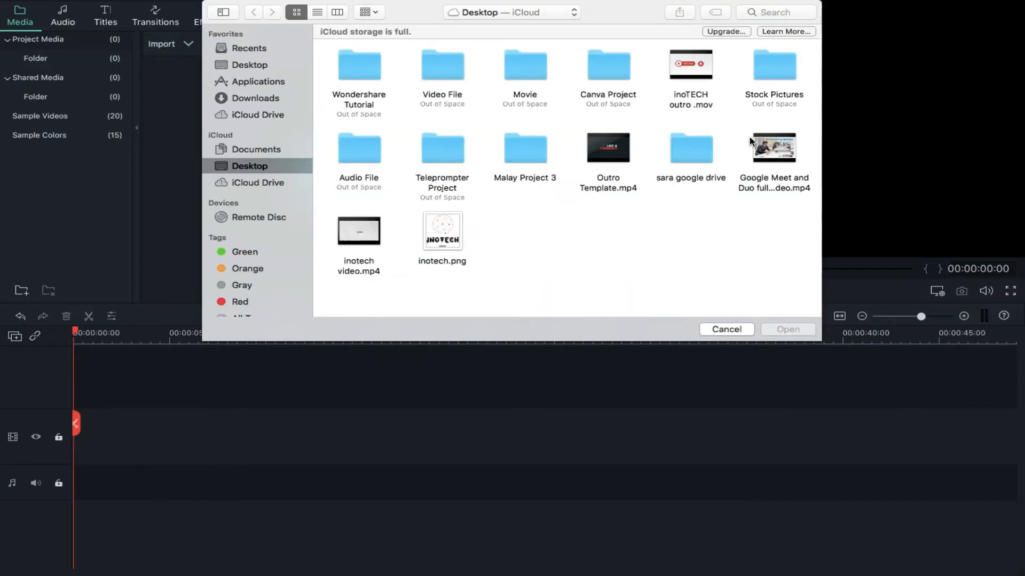
{"action": "left_click", "coordinate": [777, 172]}
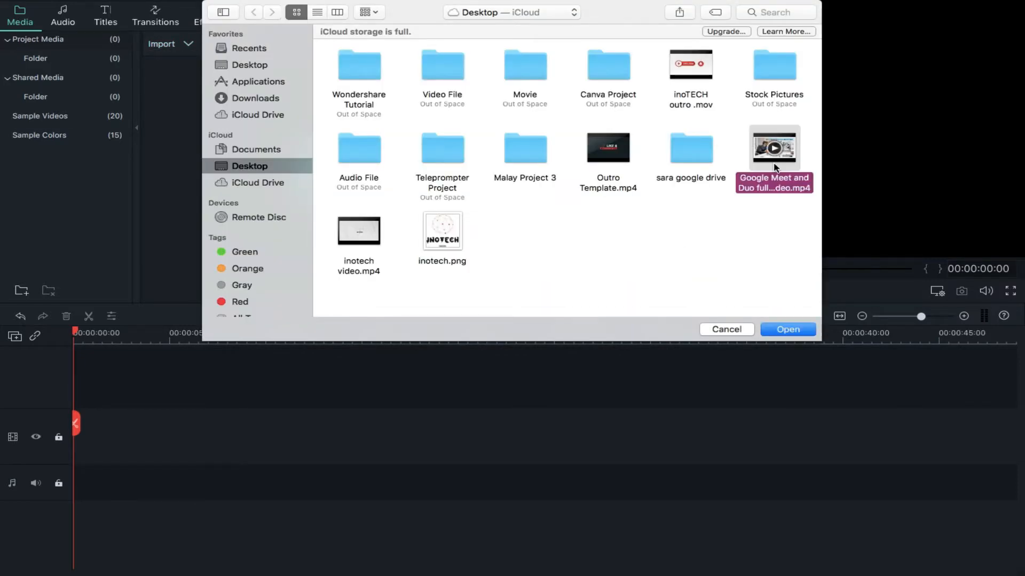
{"action": "left_click", "coordinate": [777, 328]}
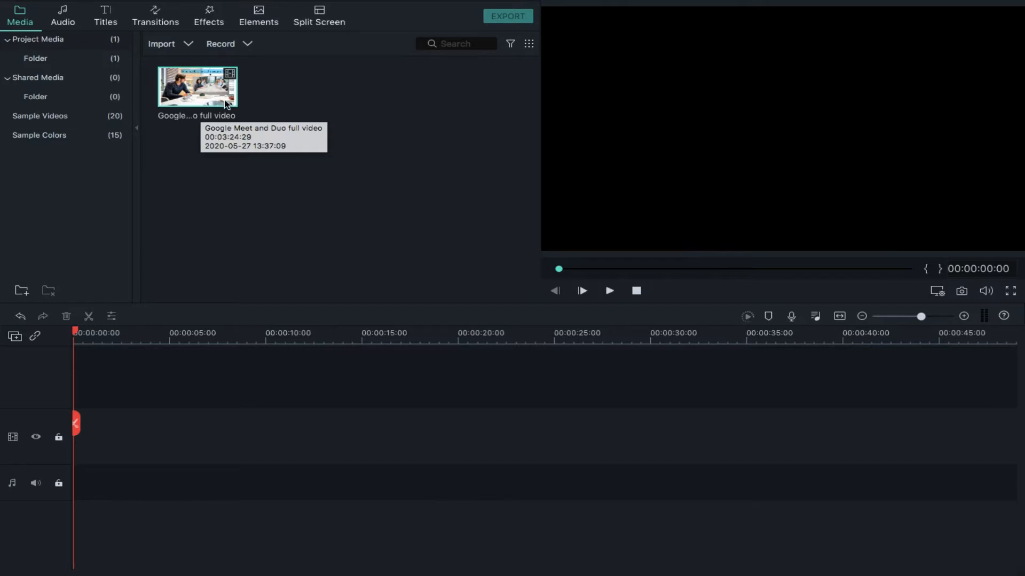
Preview the imported Google Meet and Duo video at several points up to about one minute, and pause it
{"action": "left_click", "coordinate": [609, 291]}
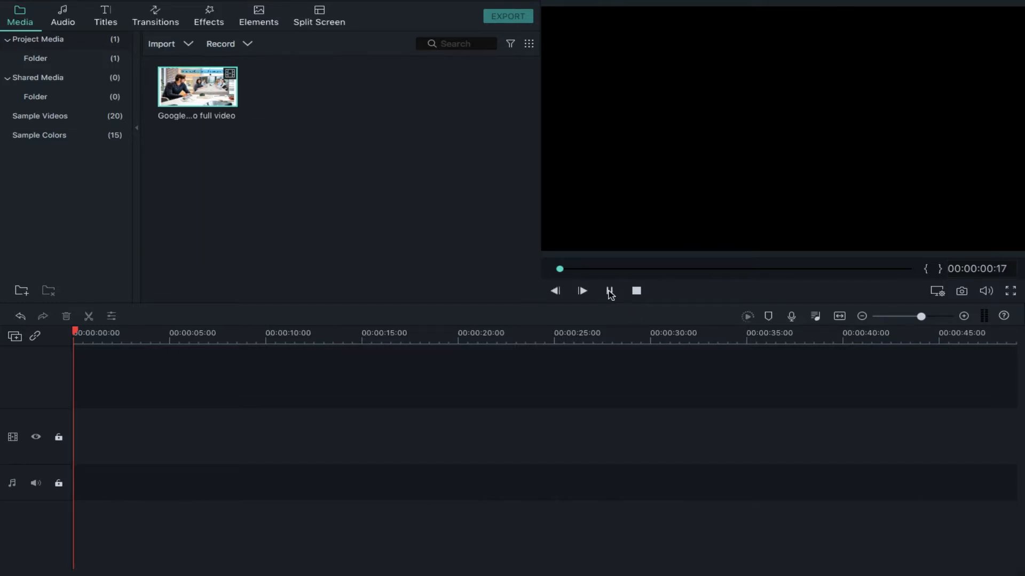
{"action": "left_click", "coordinate": [583, 269]}
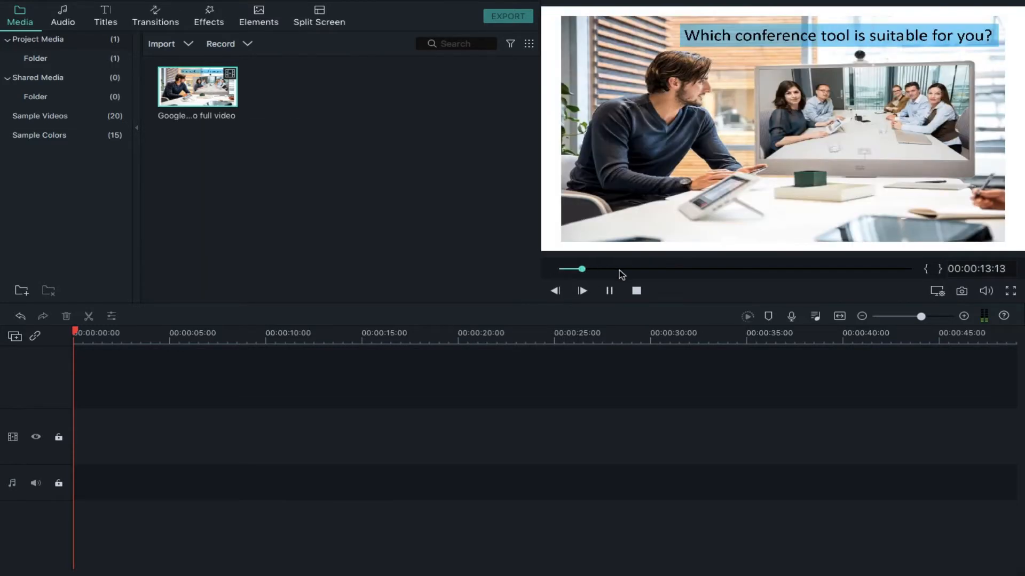
{"action": "left_click", "coordinate": [617, 269]}
{"action": "left_click", "coordinate": [660, 269]}
{"action": "left_click", "coordinate": [610, 291]}
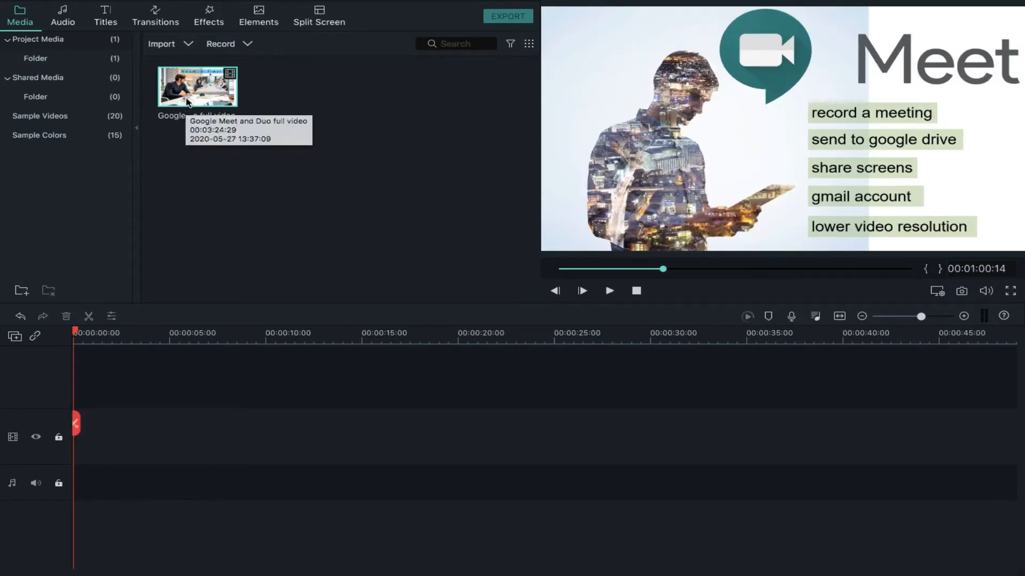
Place the Google Meet and Duo video at the start of the timeline's video track
{"action": "left_click_drag", "start_coordinate": [187, 102], "coordinate": [86, 454]}
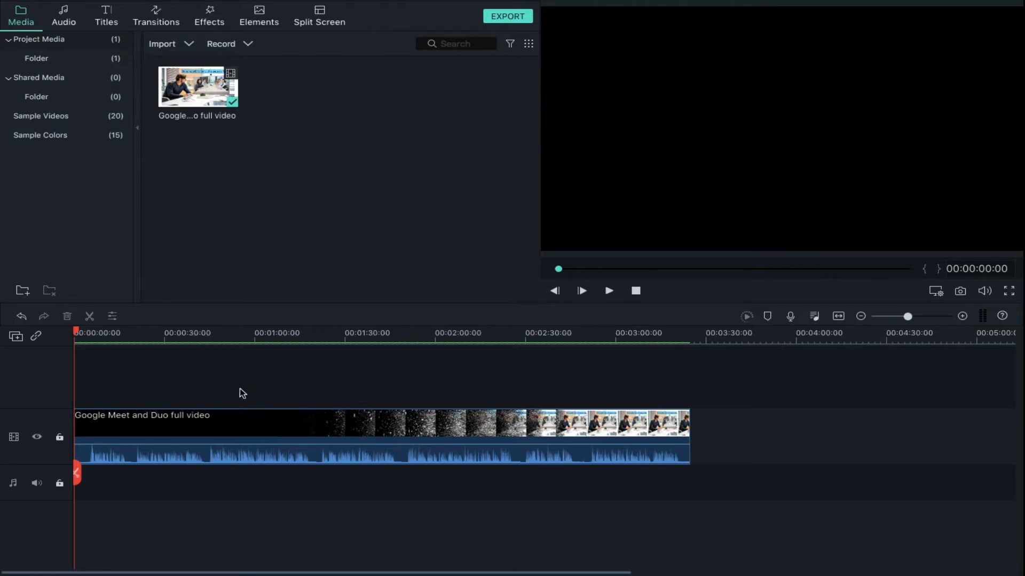
{"action": "left_click", "coordinate": [16, 338]}
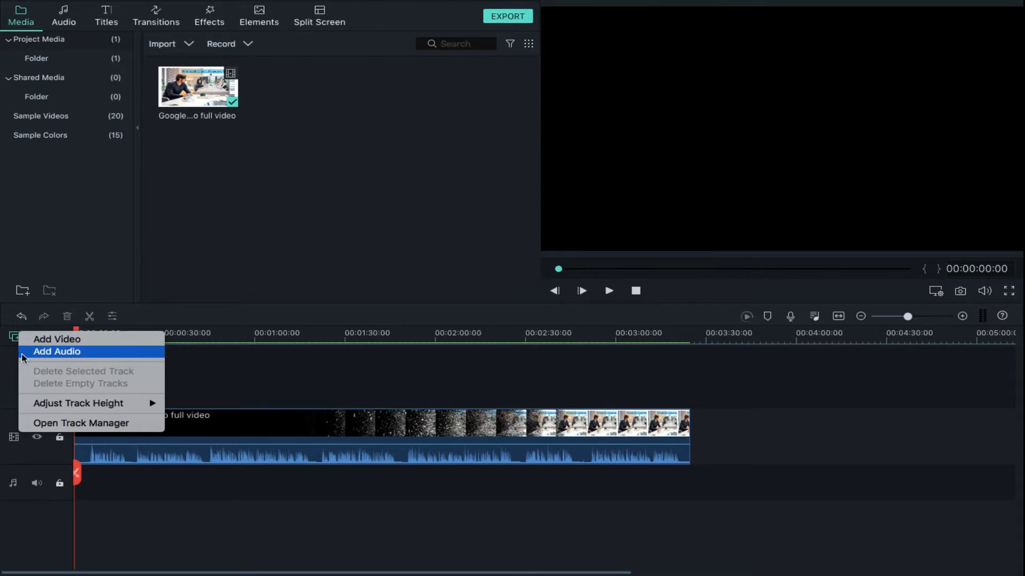
{"action": "left_click", "coordinate": [3, 388]}
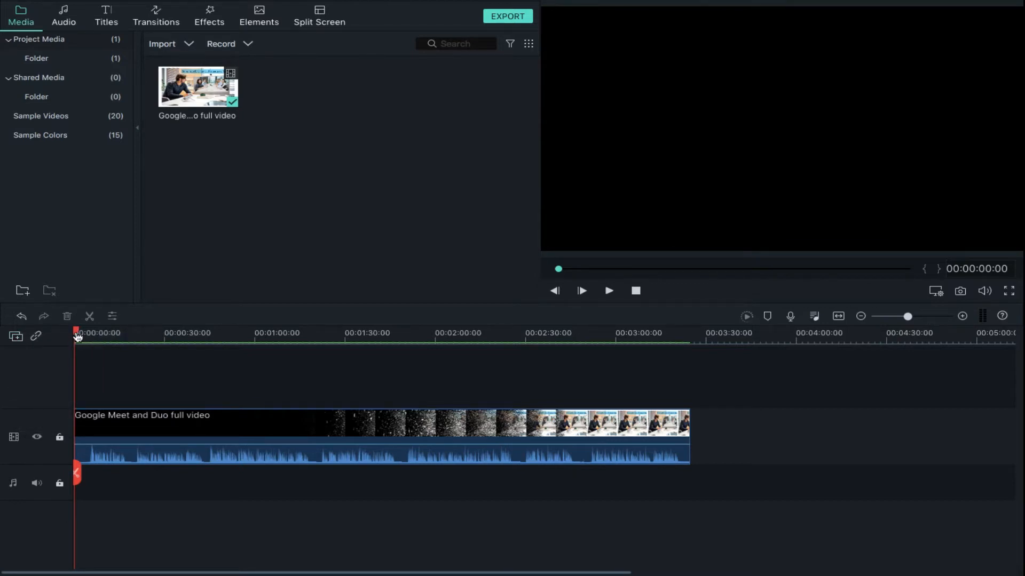
Split the video clip on the timeline at 00:02:00:16
{"action": "left_click_drag", "start_coordinate": [77, 334], "coordinate": [487, 331]}
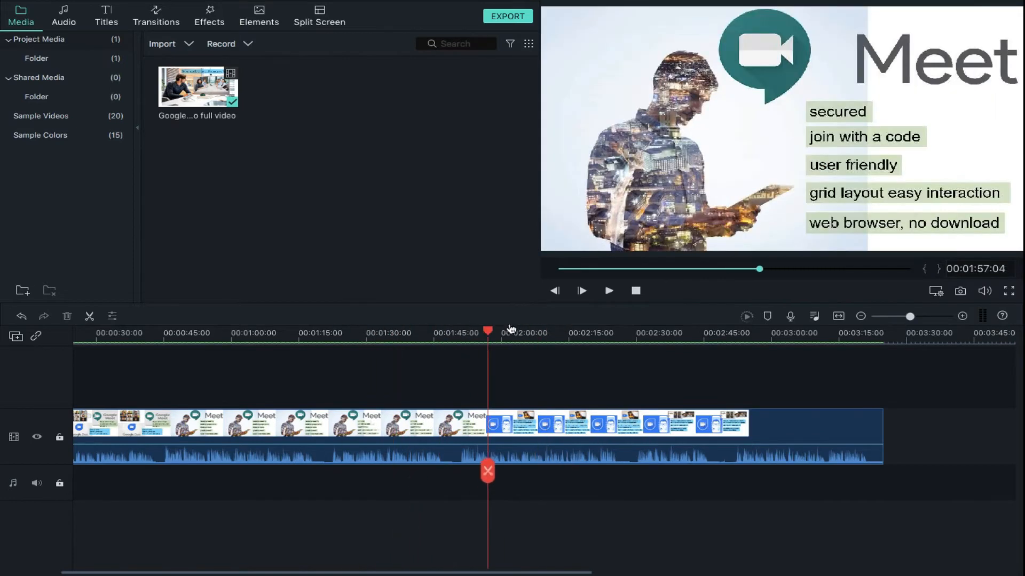
{"action": "left_click", "coordinate": [457, 332]}
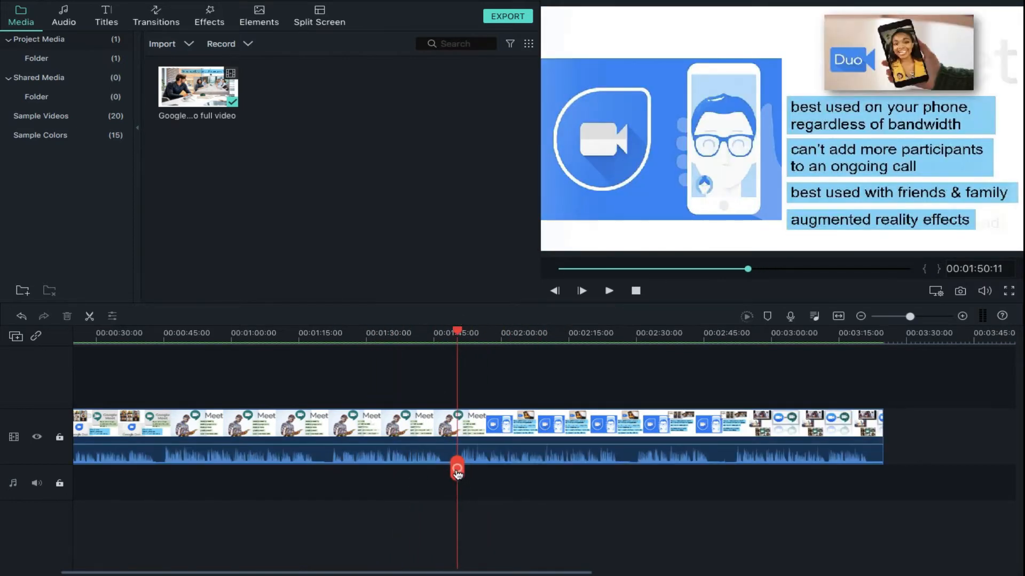
{"action": "left_click_drag", "start_coordinate": [457, 473], "coordinate": [391, 425]}
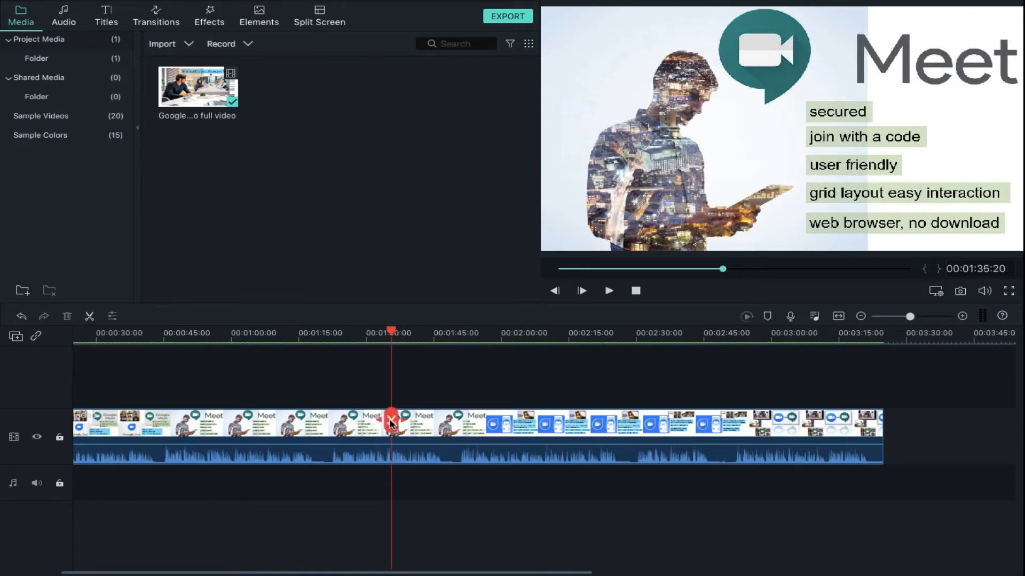
{"action": "left_click_drag", "start_coordinate": [393, 332], "coordinate": [462, 335]}
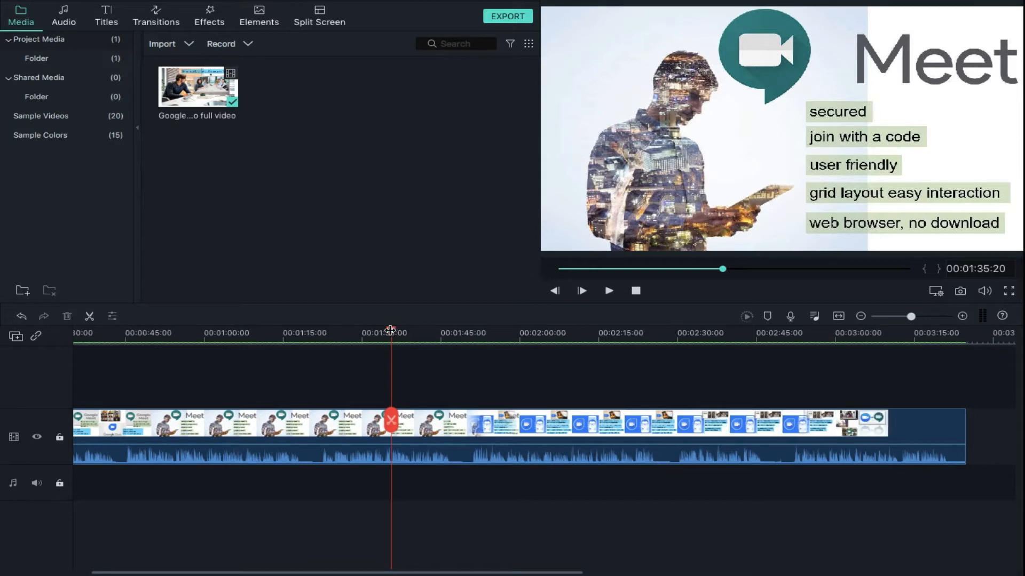
{"action": "left_click_drag", "start_coordinate": [391, 331], "coordinate": [523, 335]}
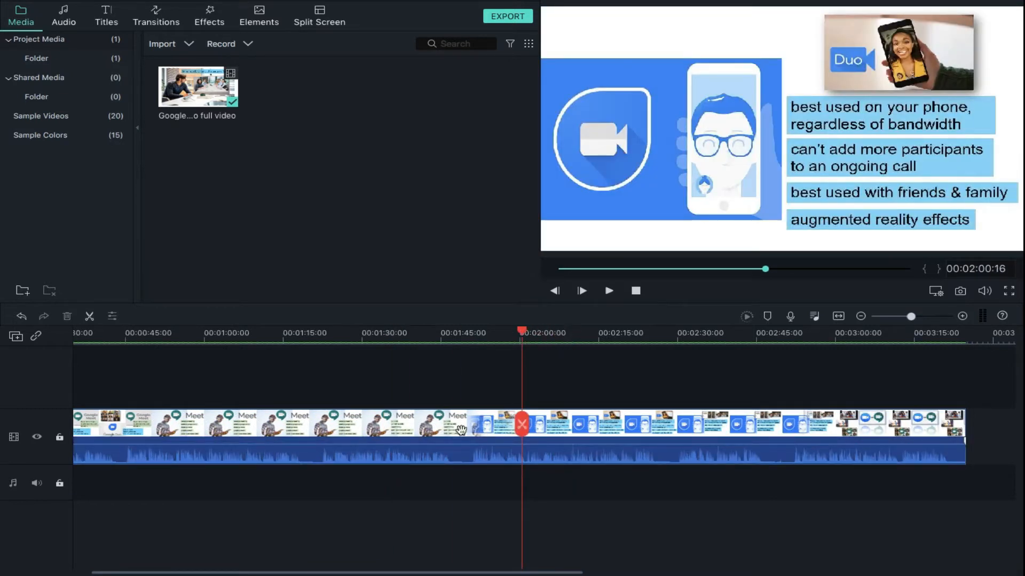
{"action": "left_click", "coordinate": [445, 416]}
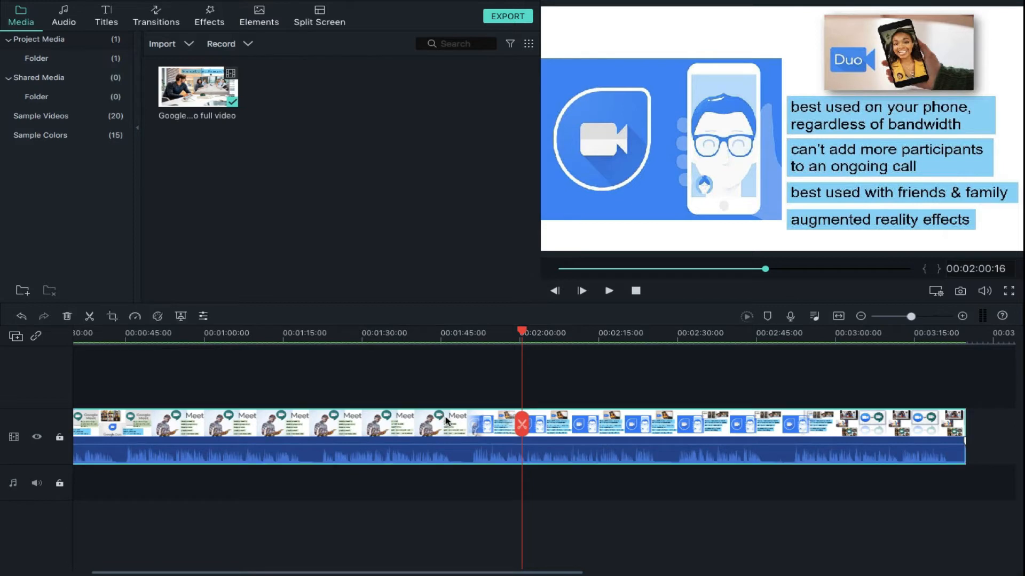
{"action": "left_click", "coordinate": [525, 425]}
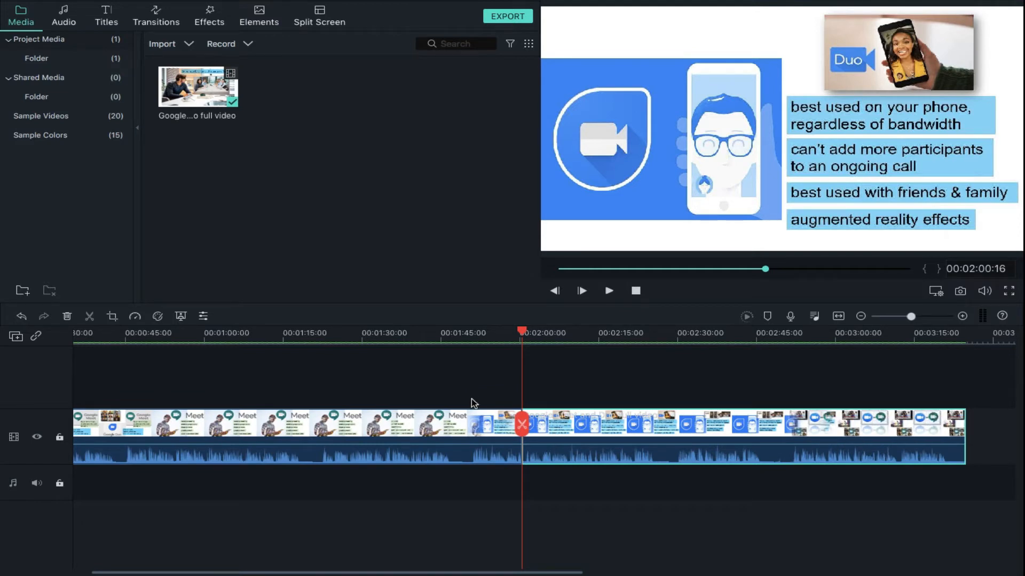
Delete the second part of the split video clip
{"action": "left_click", "coordinate": [436, 432]}
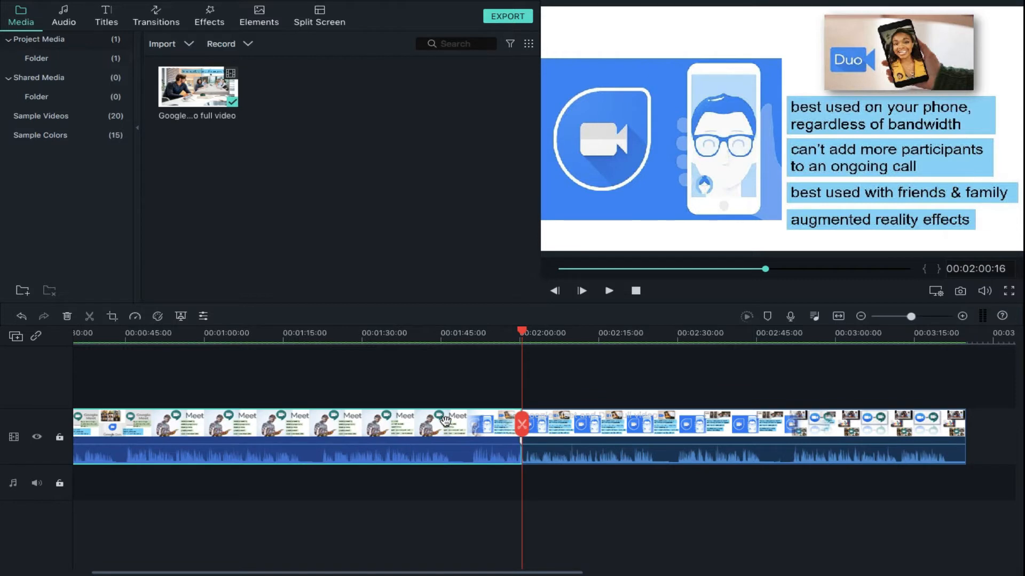
{"action": "left_click", "coordinate": [585, 431]}
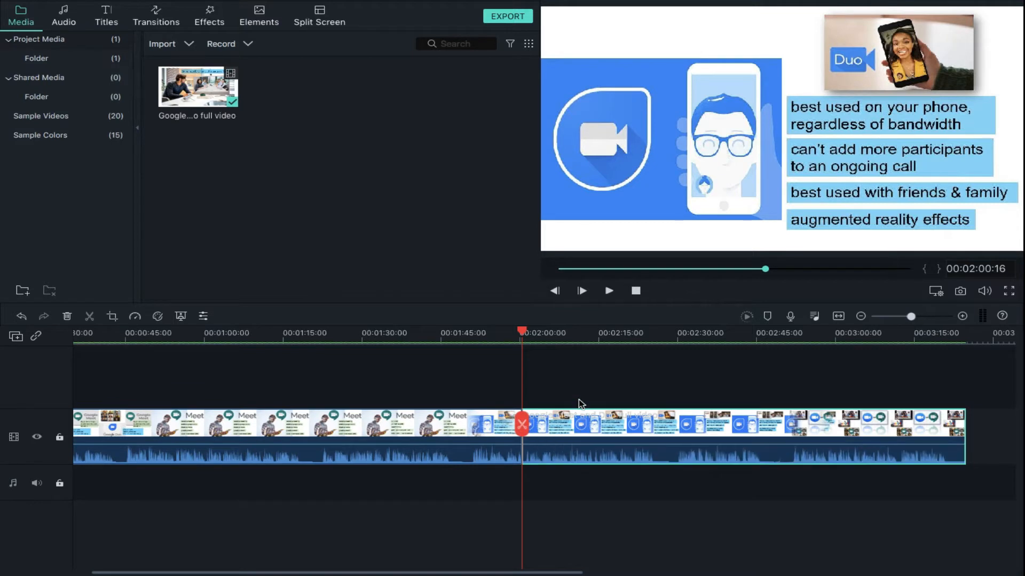
{"action": "key", "text": "Delete"}
Detach the audio from the remaining video clip onto its own audio track
{"action": "left_click", "coordinate": [411, 425]}
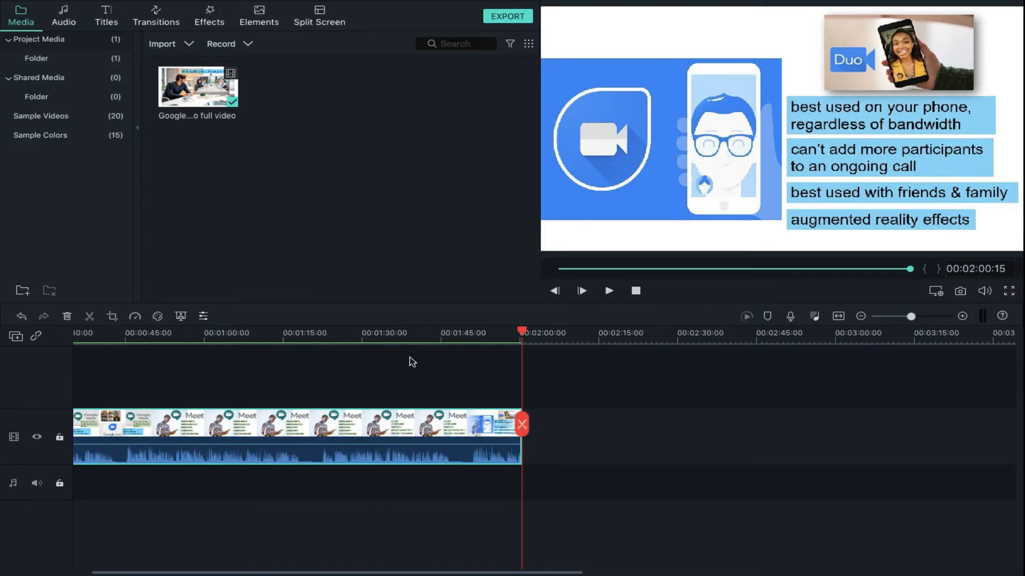
{"action": "right_click", "coordinate": [367, 423]}
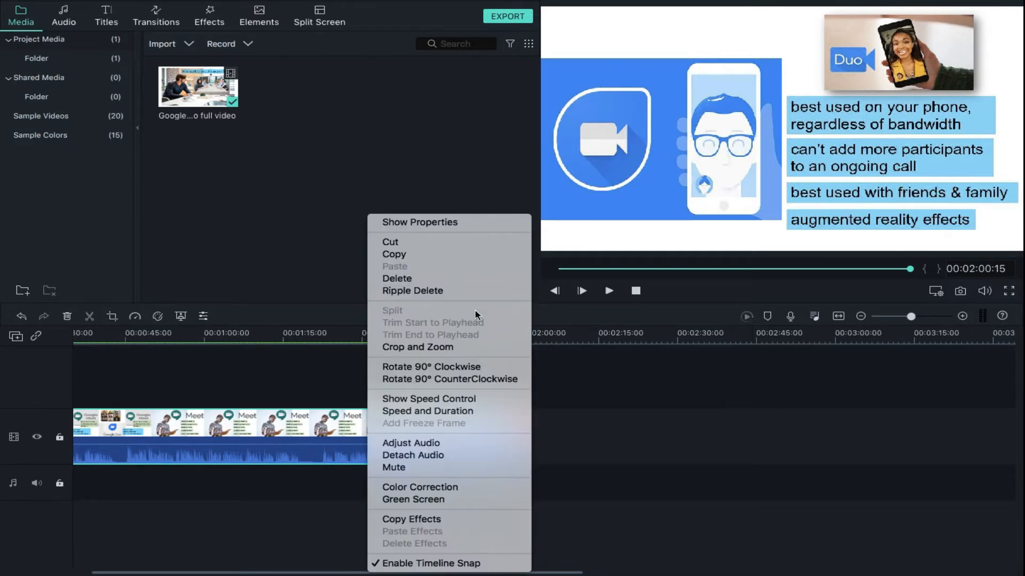
{"action": "left_click", "coordinate": [447, 457]}
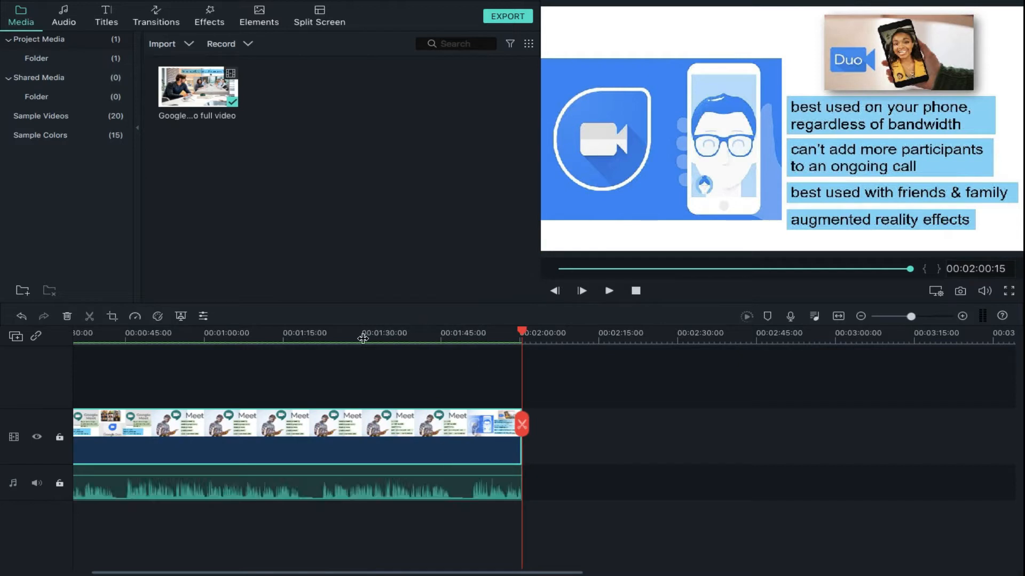
Split the detached audio clip at 00:01:30:00 and delete the part after the cut
{"action": "left_click", "coordinate": [363, 338]}
{"action": "left_click", "coordinate": [399, 489]}
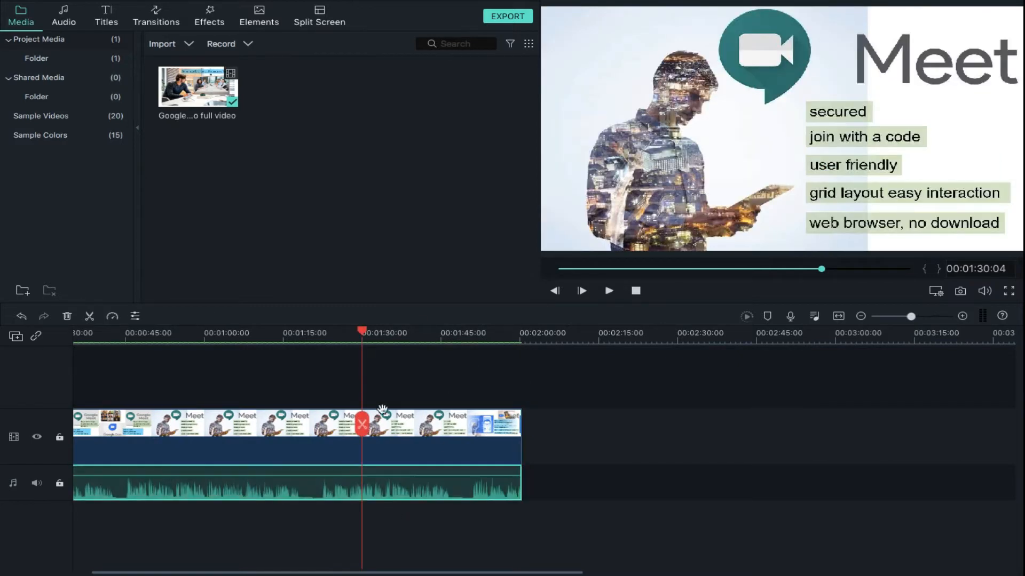
{"action": "left_click", "coordinate": [282, 336]}
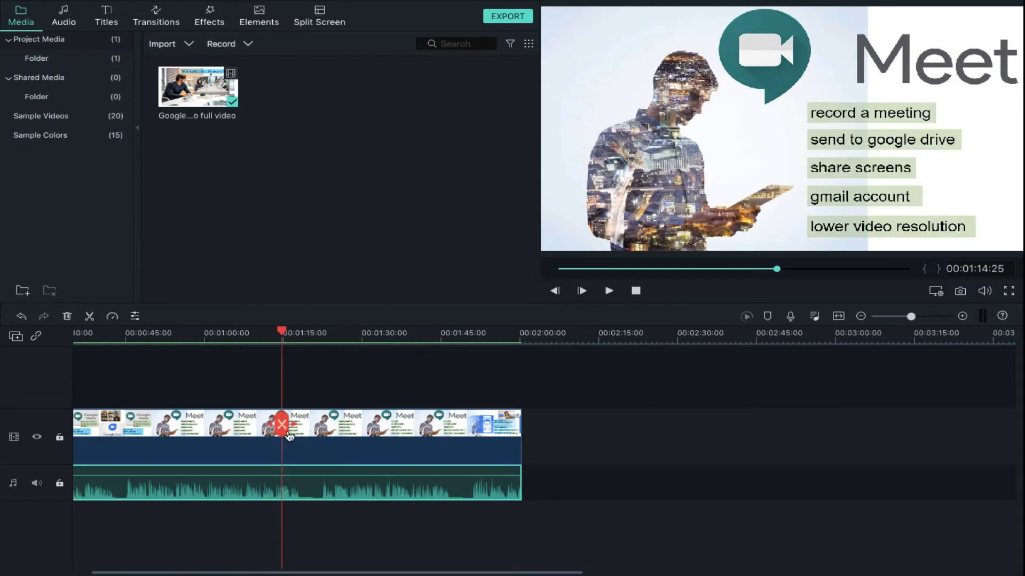
{"action": "left_click", "coordinate": [362, 337]}
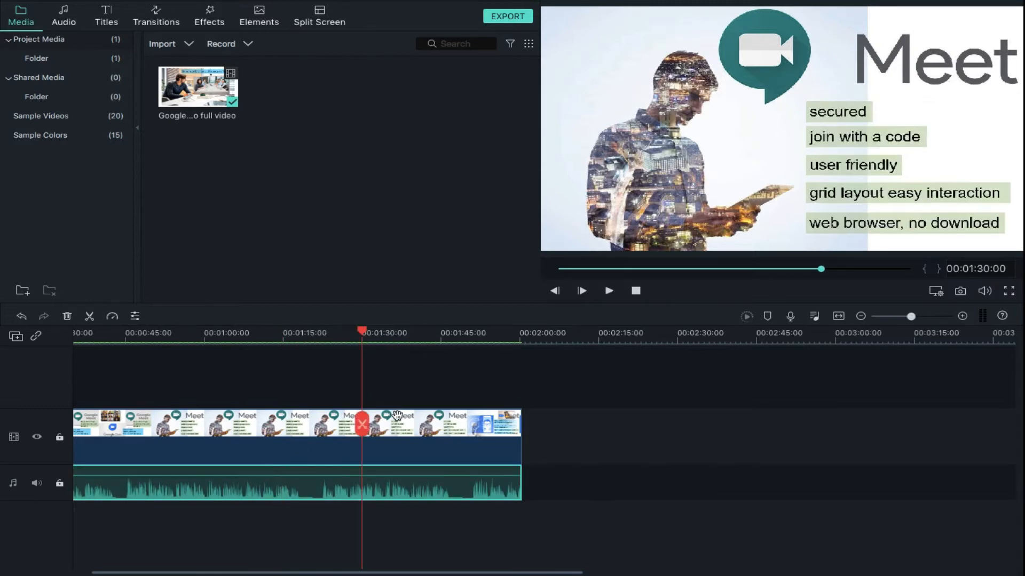
{"action": "left_click", "coordinate": [363, 425]}
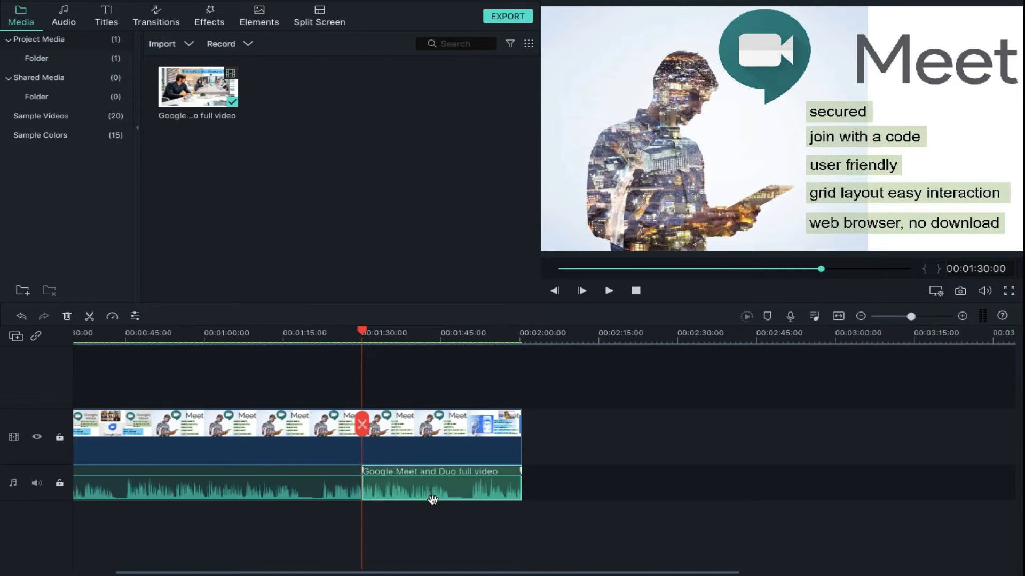
{"action": "key", "text": "Delete"}
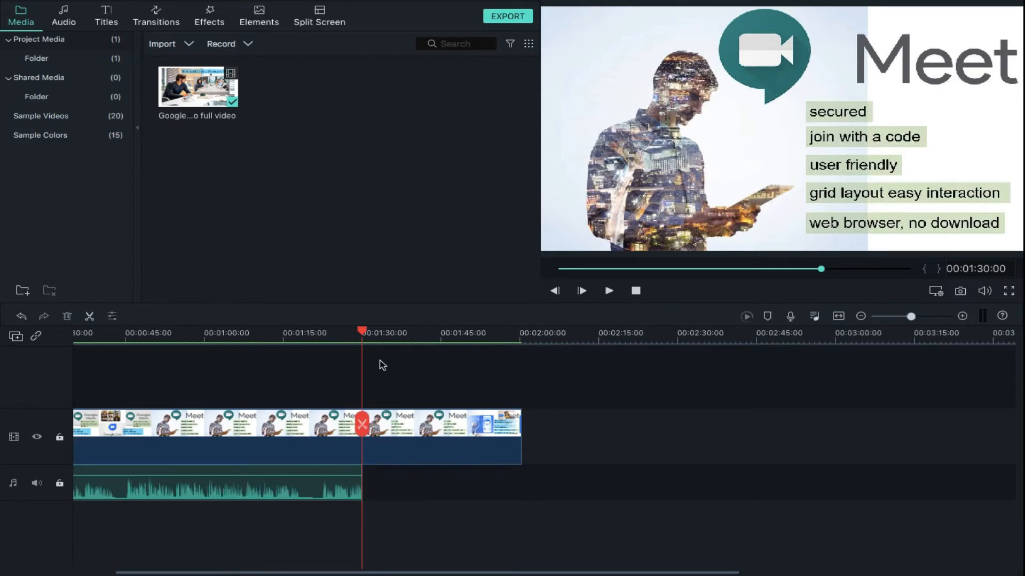
Examine the video clip's Video, Motion and Color settings without changing them, and open the detached audio clip's settings
{"action": "left_click", "coordinate": [326, 339]}
{"action": "double_click", "coordinate": [407, 425]}
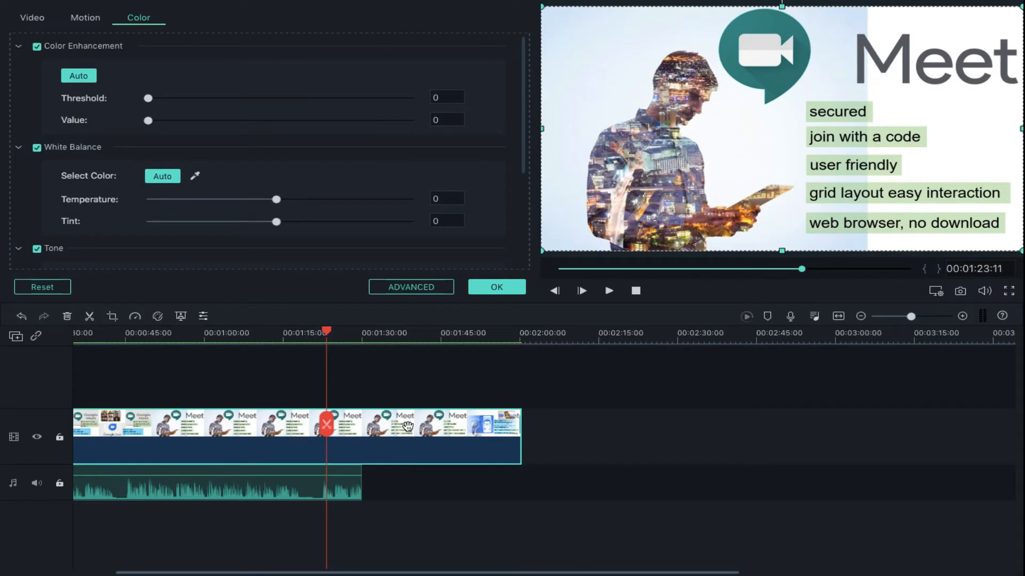
{"action": "left_click", "coordinate": [344, 487]}
{"action": "left_click", "coordinate": [381, 439]}
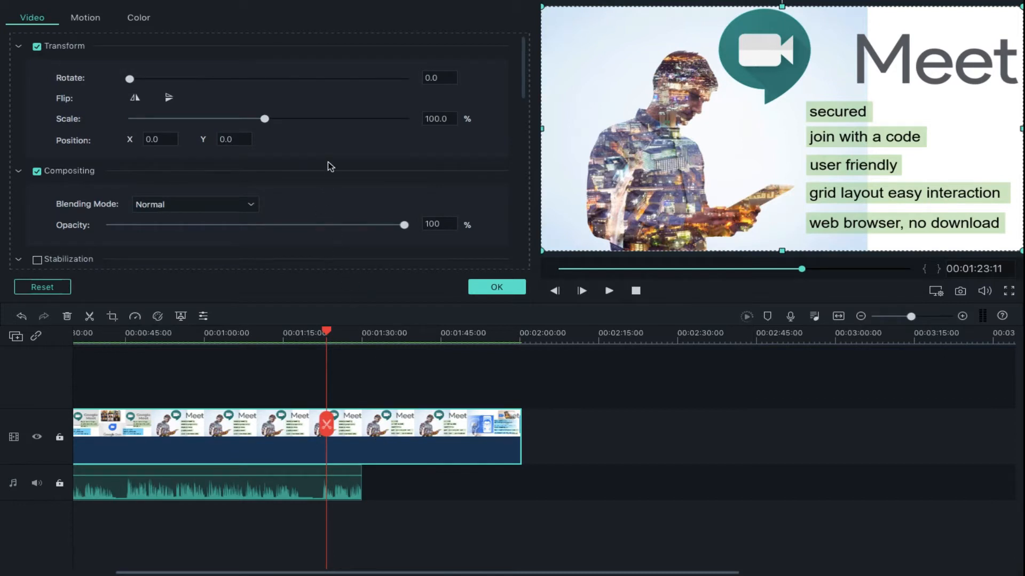
{"action": "scroll", "coordinate": [366, 152], "scroll_direction": "down", "scroll_amount": 6}
{"action": "scroll", "coordinate": [366, 151], "scroll_direction": "up", "scroll_amount": 6}
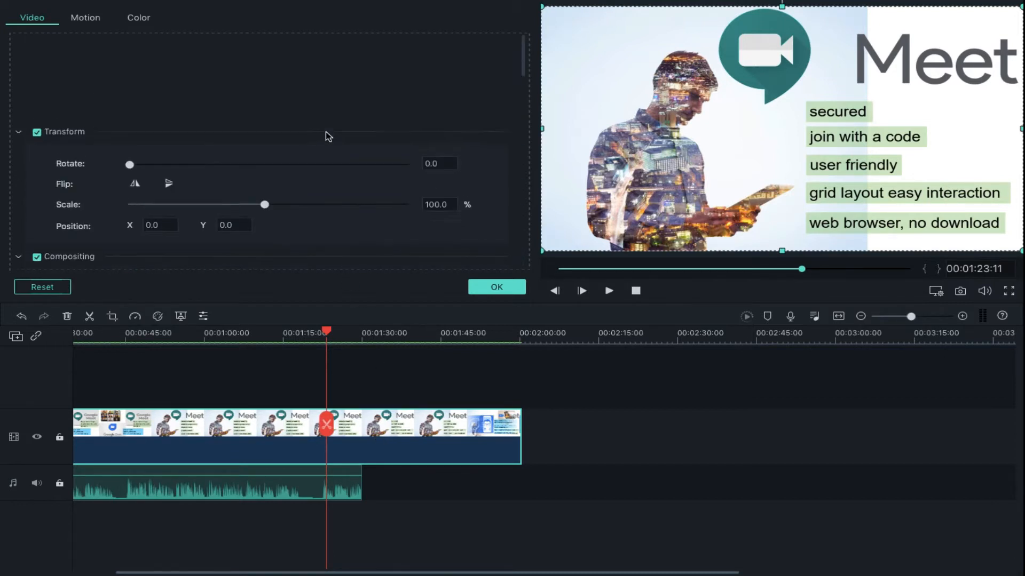
{"action": "scroll", "coordinate": [328, 136], "scroll_direction": "down", "scroll_amount": 2}
{"action": "scroll", "coordinate": [328, 137], "scroll_direction": "up", "scroll_amount": 2}
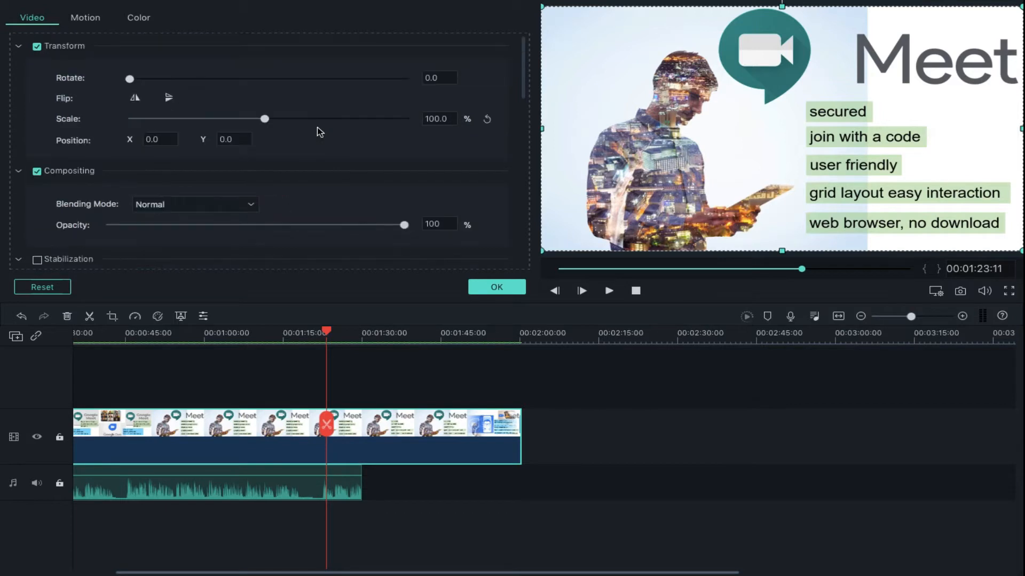
{"action": "left_click", "coordinate": [85, 18]}
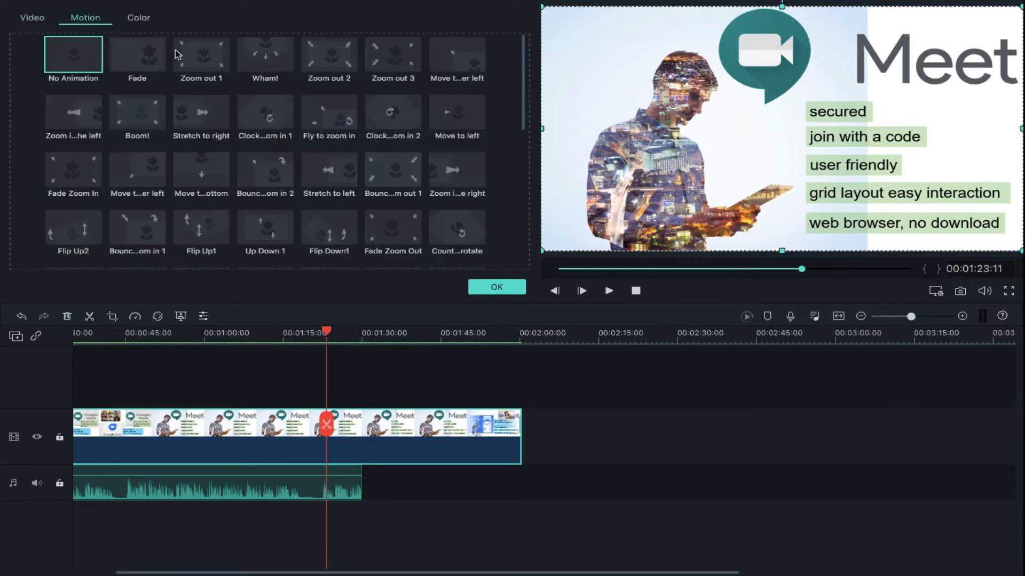
{"action": "left_click", "coordinate": [140, 20]}
{"action": "left_click", "coordinate": [496, 288]}
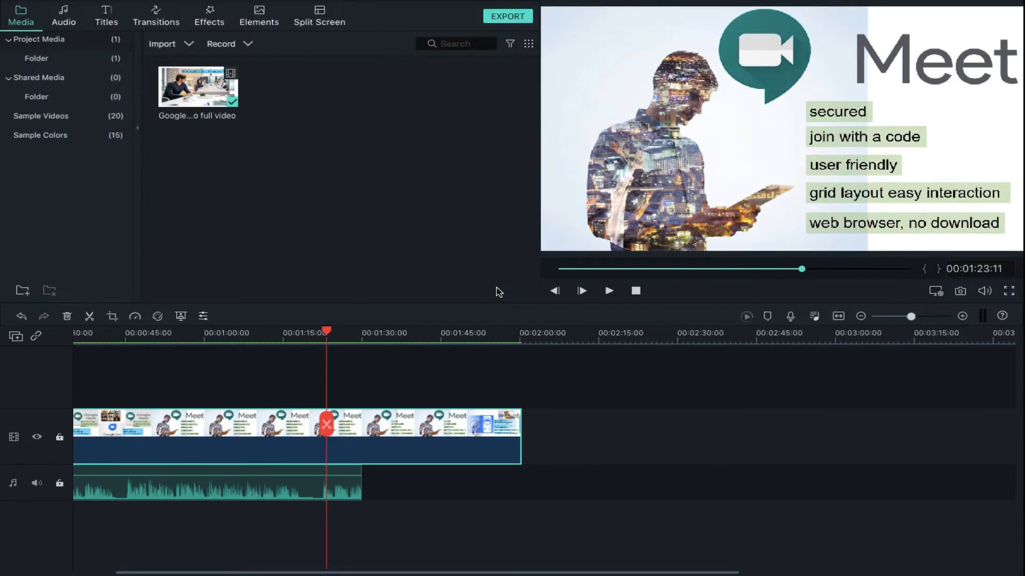
{"action": "left_click", "coordinate": [222, 491]}
{"action": "double_click", "coordinate": [223, 491]}
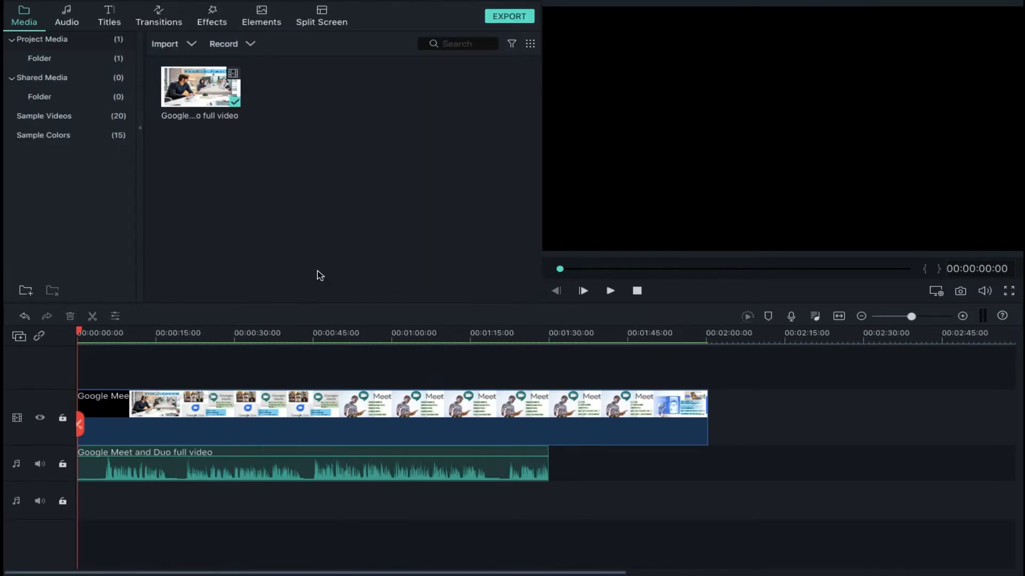
Add the A-GROUP - Verve music from the audio library to the empty audio track, starting at 00:00:00:00
{"action": "left_click", "coordinate": [73, 20]}
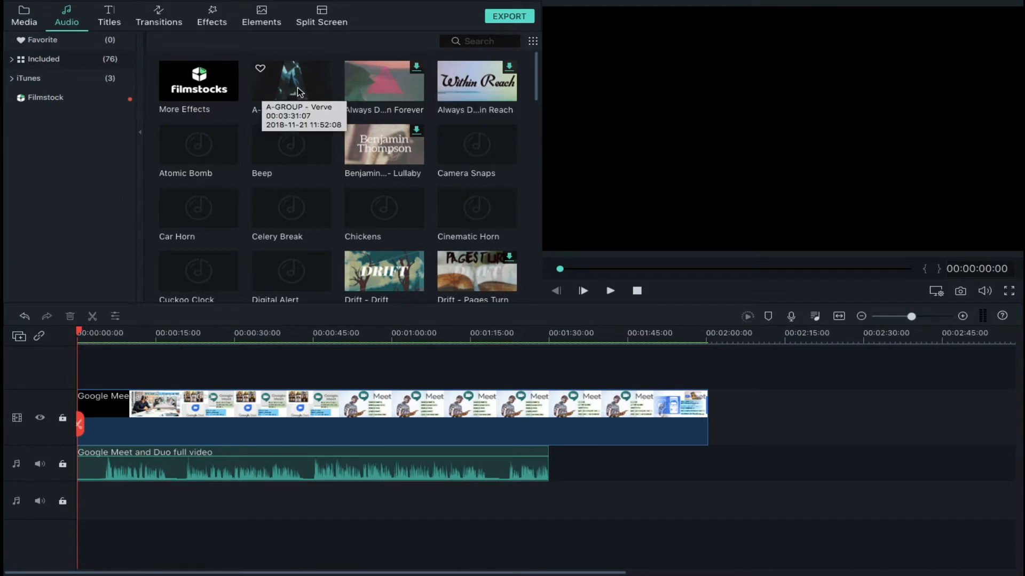
{"action": "left_click_drag", "start_coordinate": [296, 93], "coordinate": [79, 501]}
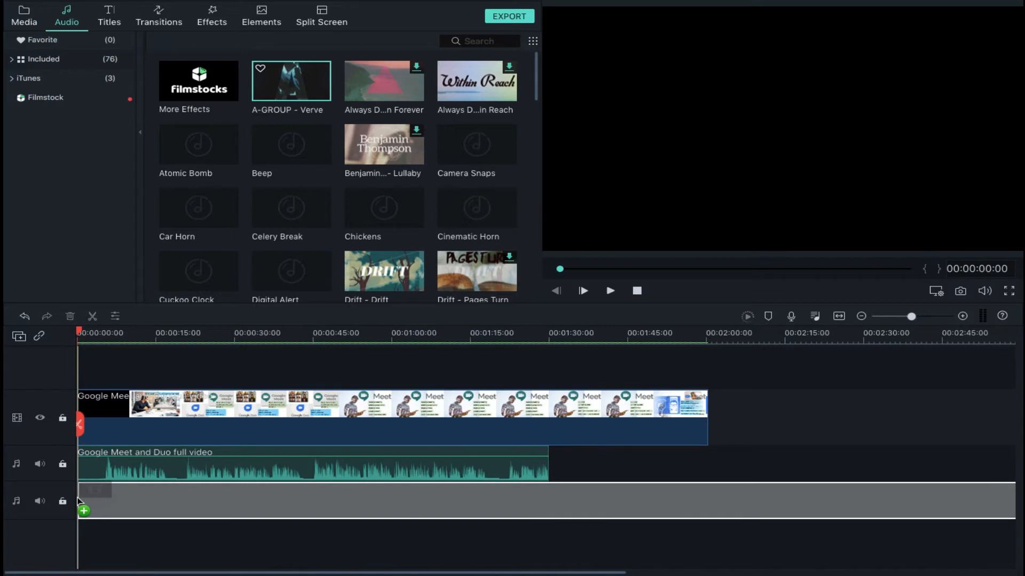
{"action": "left_click_drag", "start_coordinate": [79, 502], "coordinate": [79, 502]}
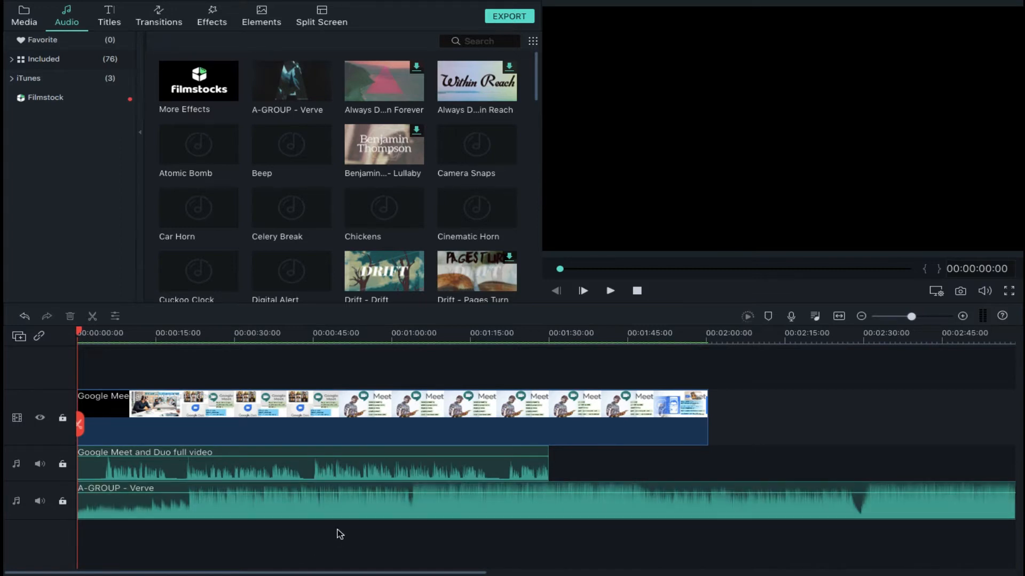
Give the A-GROUP - Verve clip a fade-in and a fade-out of 5.0 s each and apply the settings
{"action": "double_click", "coordinate": [304, 511]}
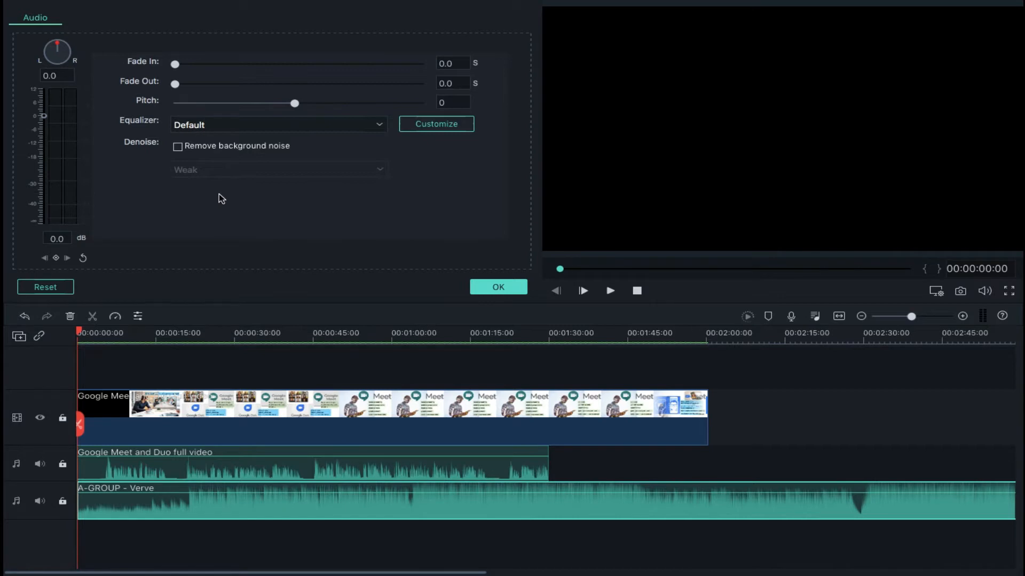
{"action": "left_click", "coordinate": [175, 65]}
{"action": "left_click_drag", "start_coordinate": [175, 66], "coordinate": [498, 71]}
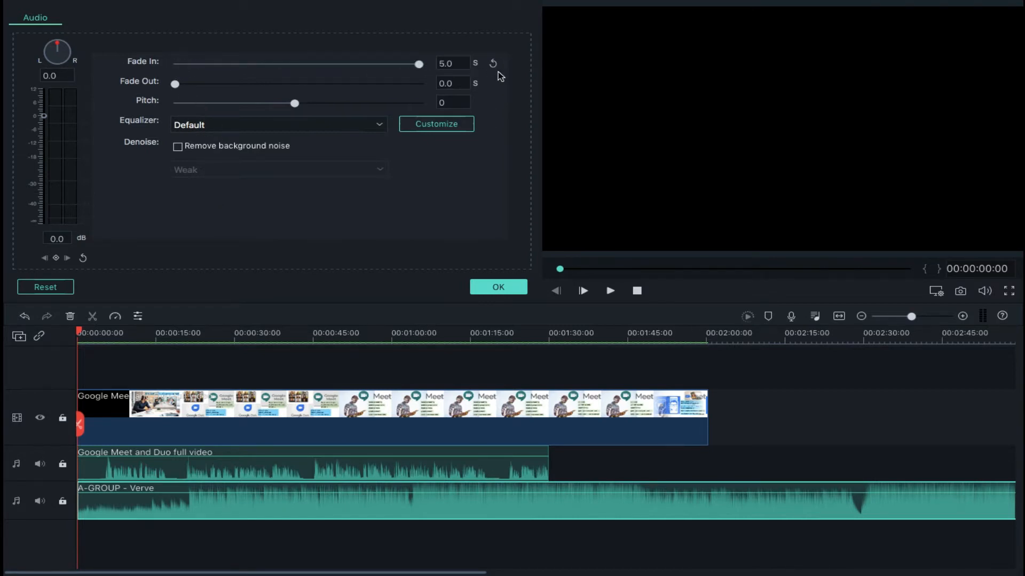
{"action": "left_click_drag", "start_coordinate": [175, 84], "coordinate": [592, 85]}
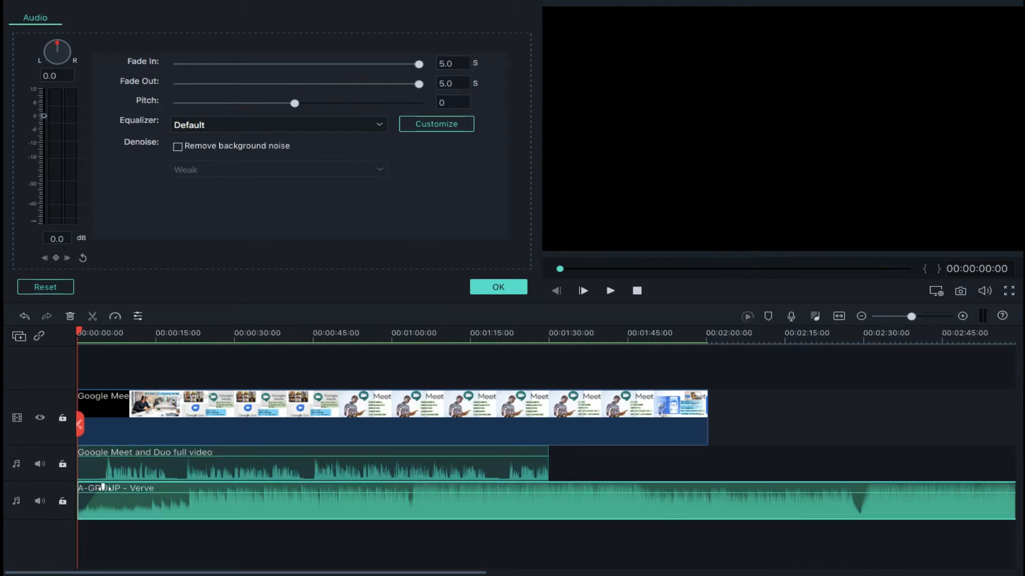
{"action": "scroll", "coordinate": [1003, 503], "scroll_direction": "right", "scroll_amount": 3}
{"action": "scroll", "coordinate": [875, 503], "scroll_direction": "right", "scroll_amount": 3}
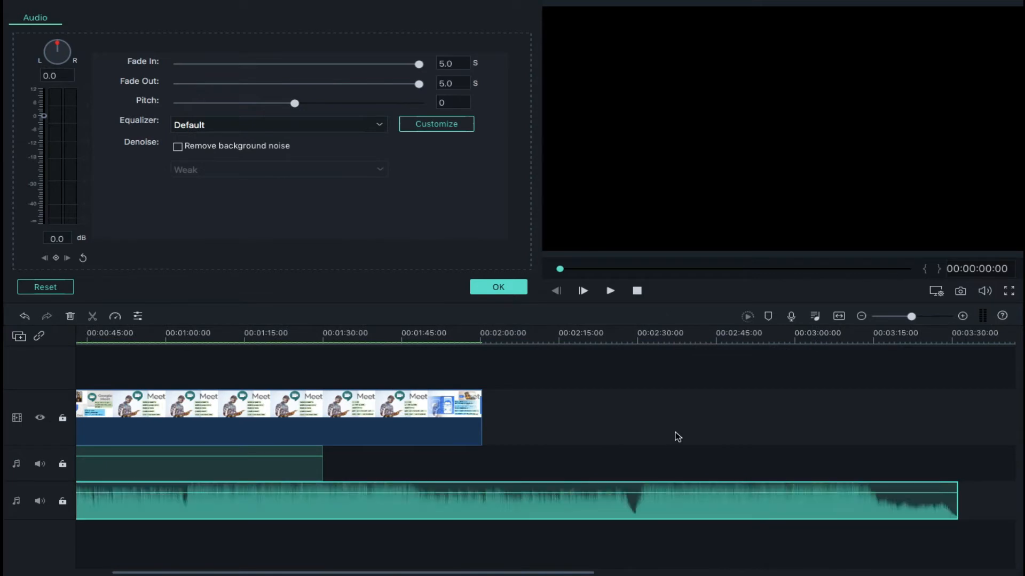
{"action": "scroll", "coordinate": [677, 434], "scroll_direction": "left", "scroll_amount": 5}
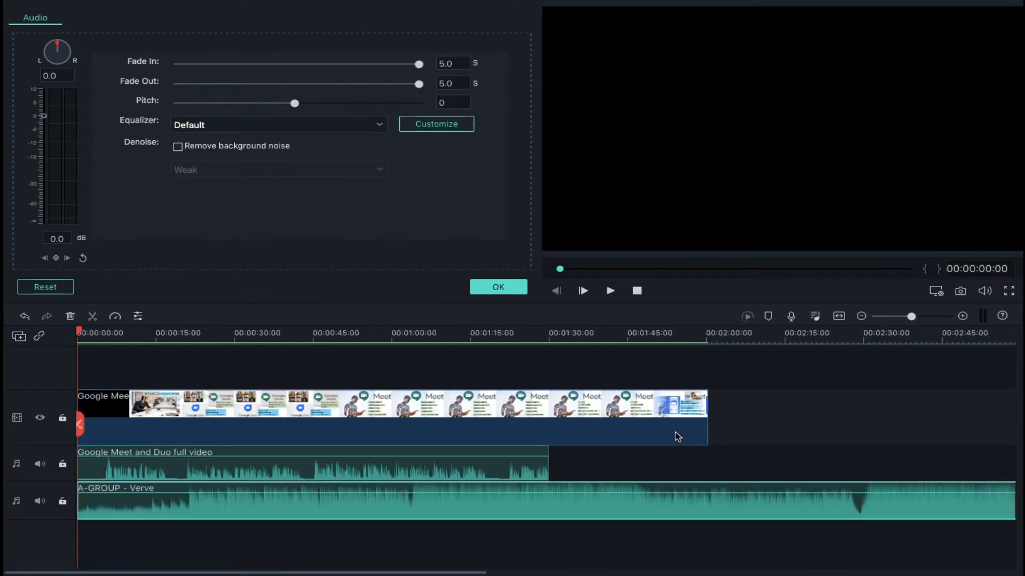
{"action": "left_click", "coordinate": [496, 289]}
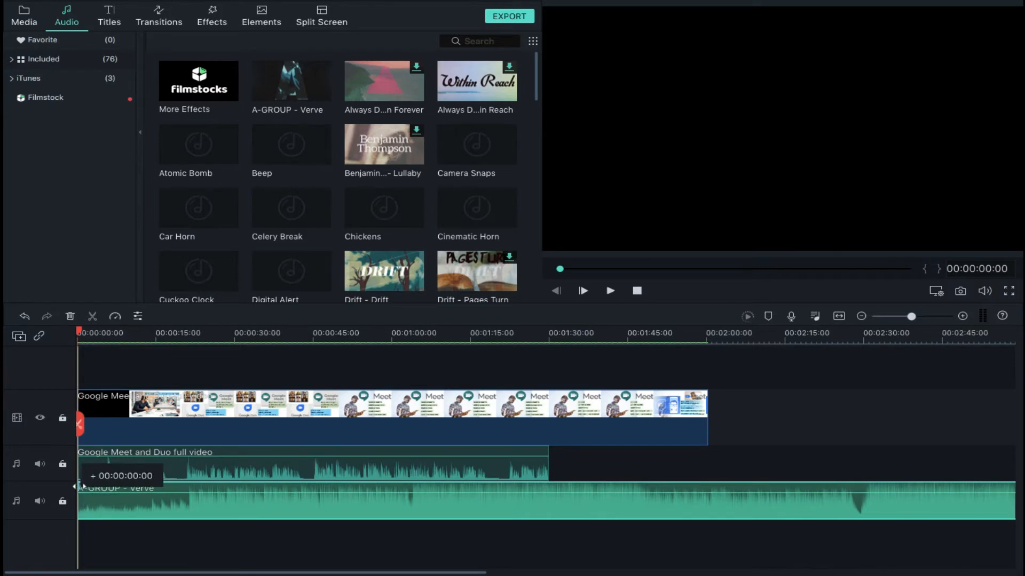
Try adjusting the fade-in and fade-out lengths of the A-GROUP - Verve clip directly on the timeline
{"action": "scroll", "coordinate": [508, 487], "scroll_direction": "right", "scroll_amount": 5}
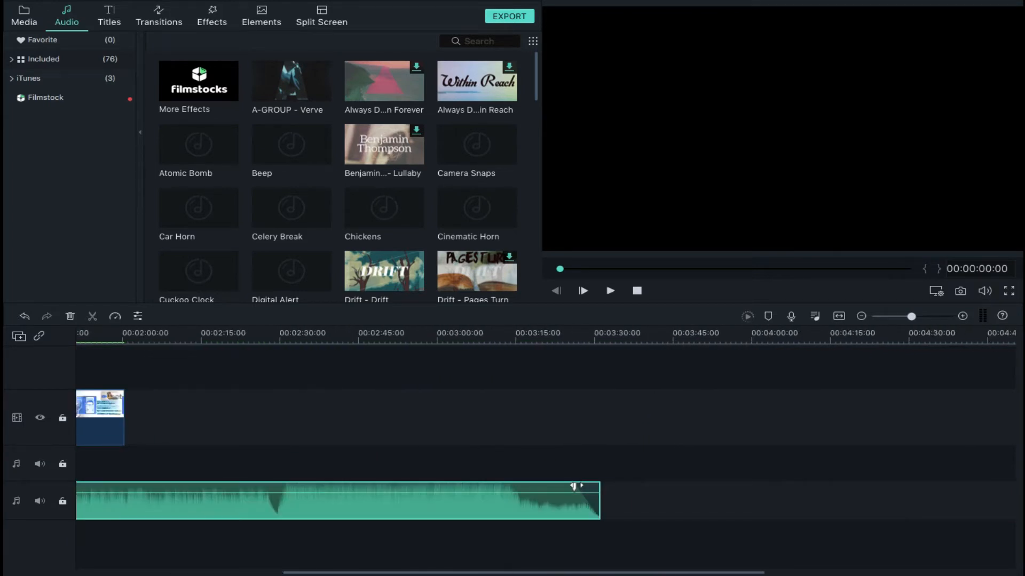
{"action": "left_click_drag", "start_coordinate": [609, 487], "coordinate": [599, 487]}
{"action": "scroll", "coordinate": [373, 501], "scroll_direction": "left", "scroll_amount": 5}
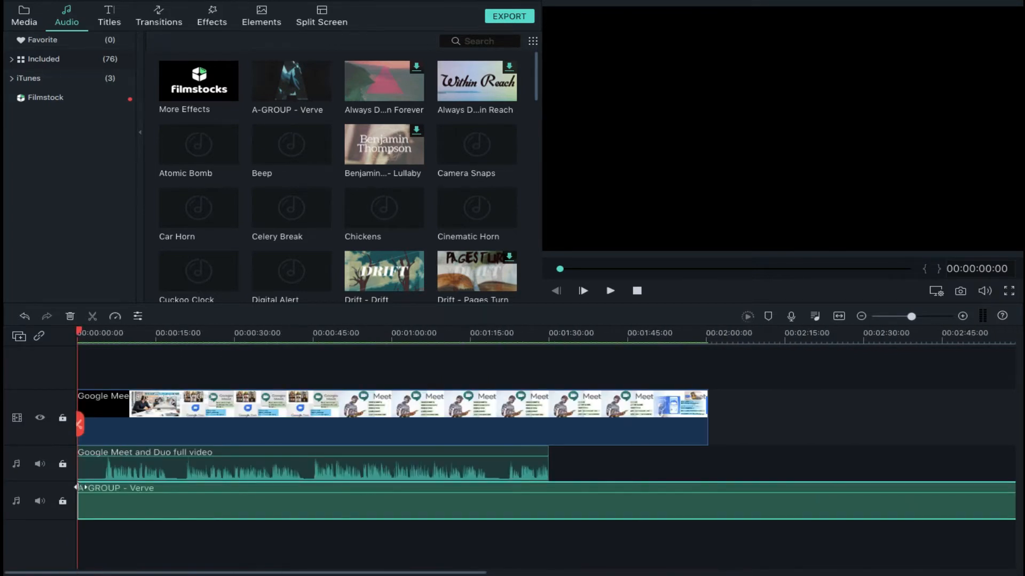
{"action": "left_click_drag", "start_coordinate": [82, 487], "coordinate": [435, 487]}
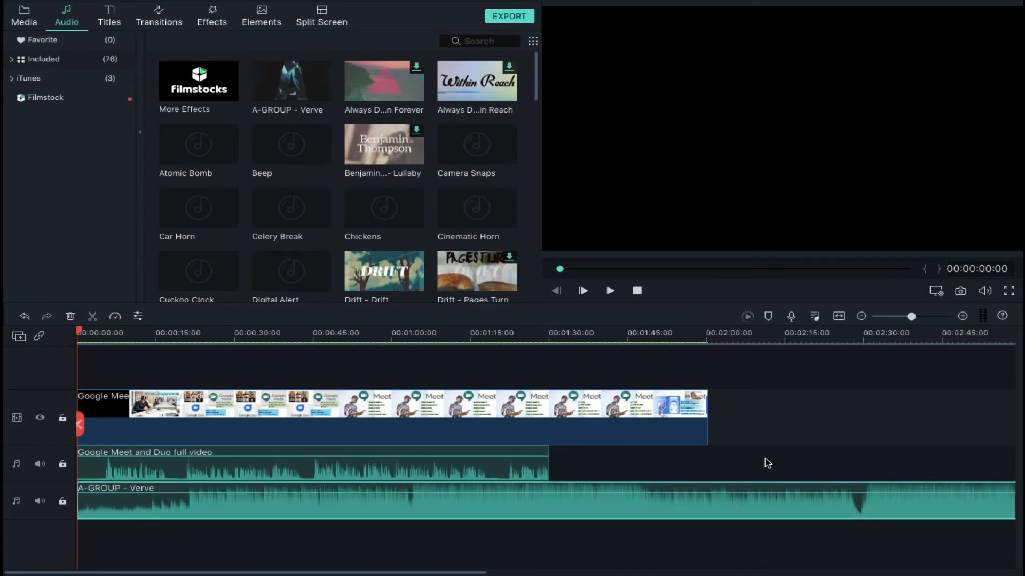
{"action": "scroll", "coordinate": [848, 467], "scroll_direction": "down", "scroll_amount": 5}
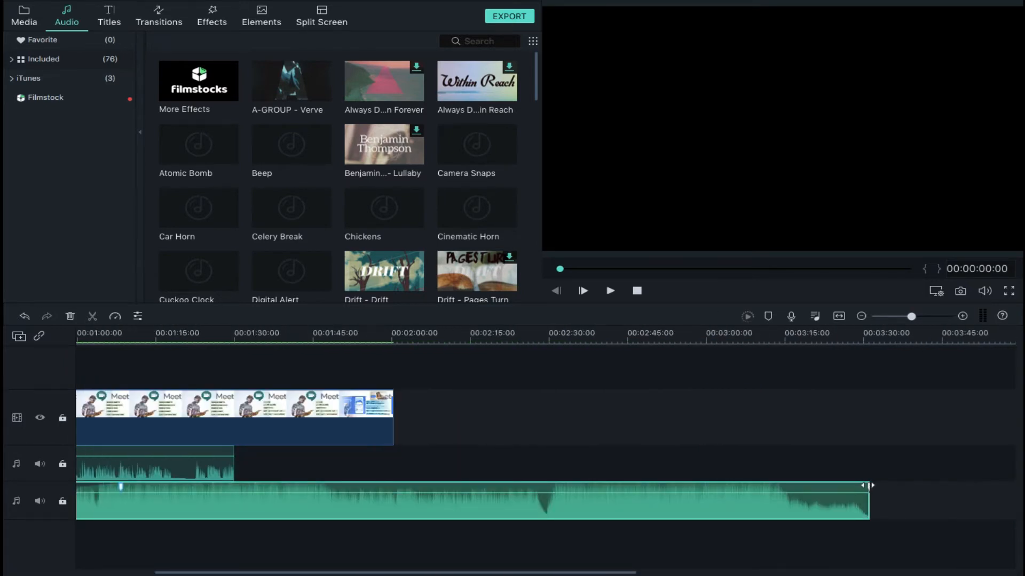
{"action": "left_click_drag", "start_coordinate": [868, 486], "coordinate": [492, 484]}
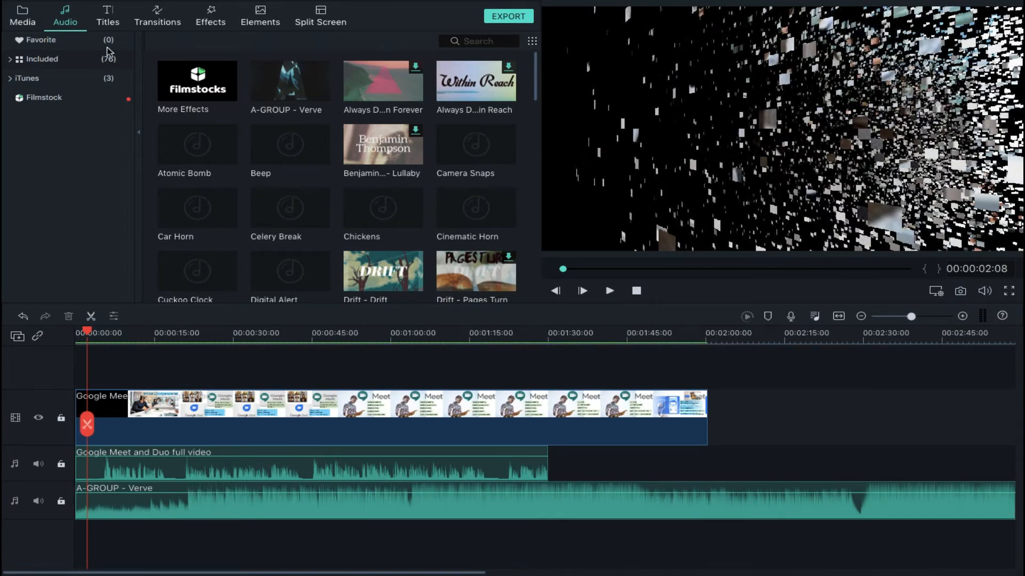
Browse the title templates and place Credit 2 on a new track above the video at about 00:00:11
{"action": "left_click", "coordinate": [113, 24]}
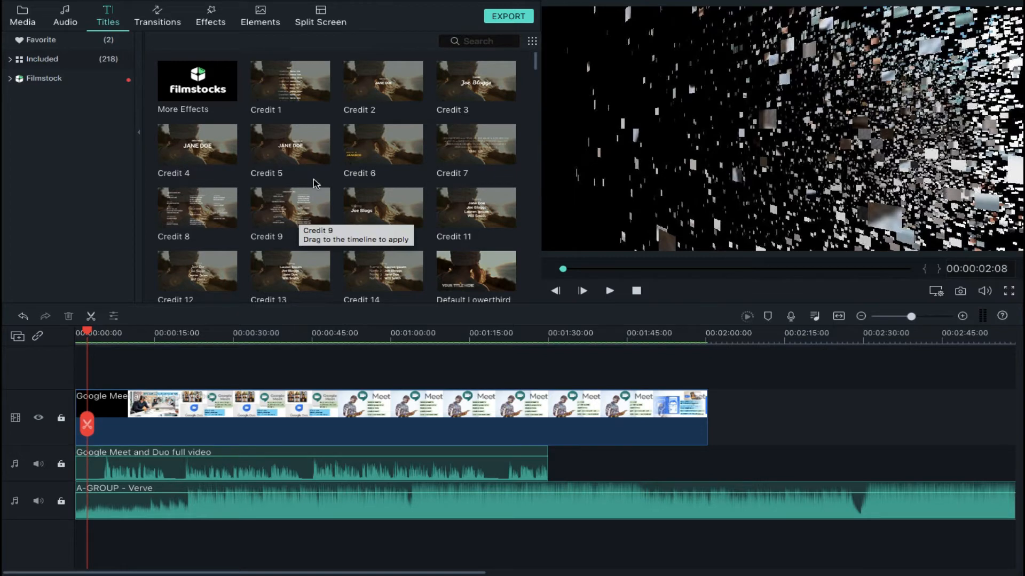
{"action": "scroll", "coordinate": [367, 162], "scroll_direction": "down", "scroll_amount": 20}
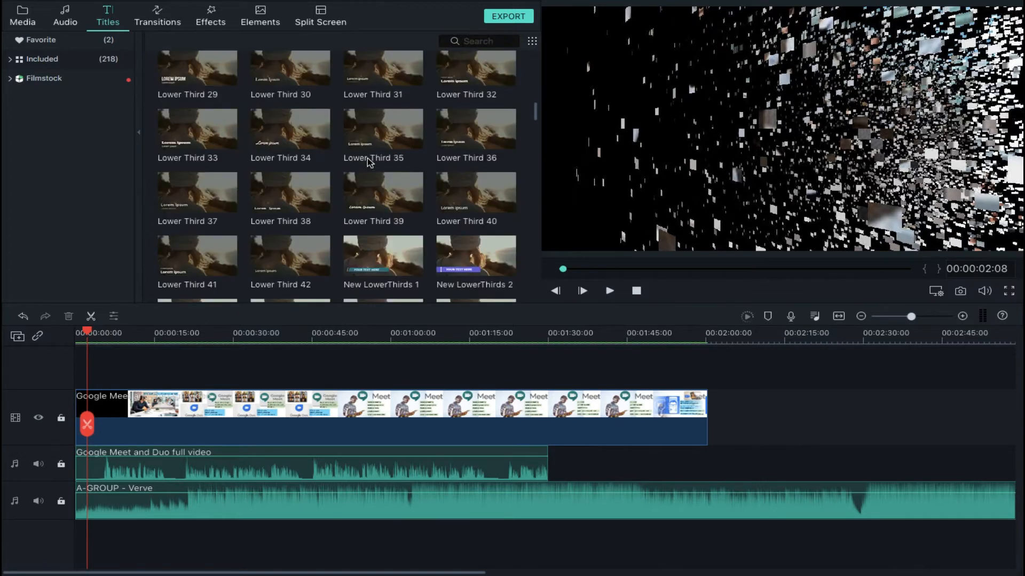
{"action": "scroll", "coordinate": [367, 160], "scroll_direction": "down", "scroll_amount": 15}
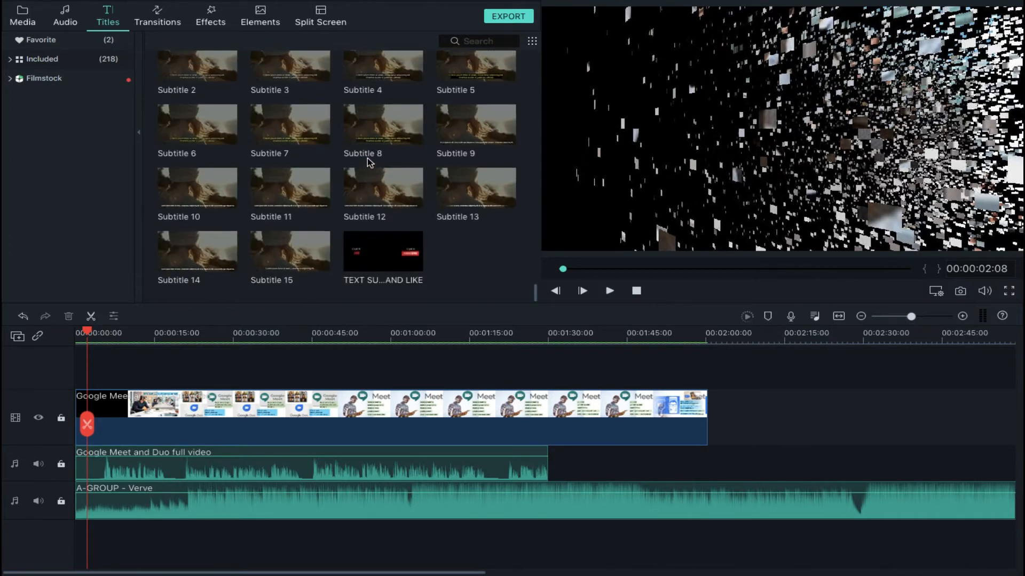
{"action": "scroll", "coordinate": [419, 140], "scroll_direction": "up", "scroll_amount": 20}
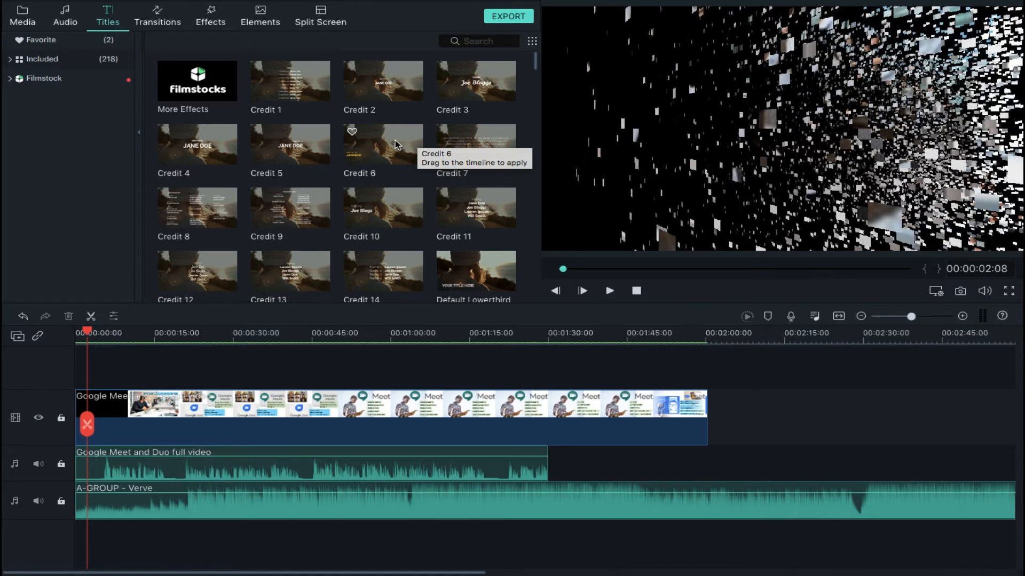
{"action": "left_click", "coordinate": [383, 83]}
{"action": "left_click_drag", "start_coordinate": [422, 99], "coordinate": [135, 371]}
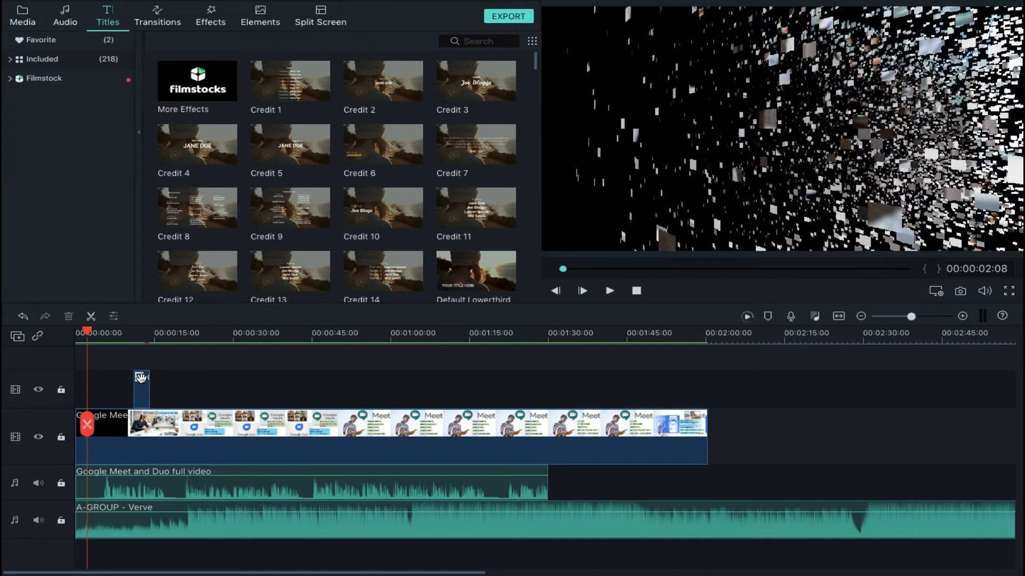
Open the title clip's text settings and look through the available fonts without changing the font
{"action": "double_click", "coordinate": [140, 378]}
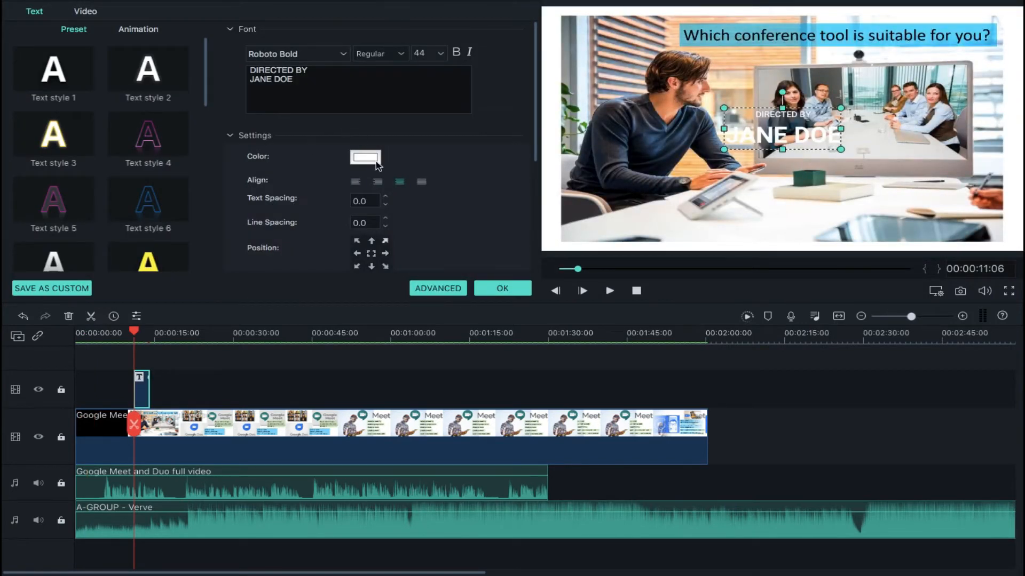
{"action": "left_click", "coordinate": [342, 54]}
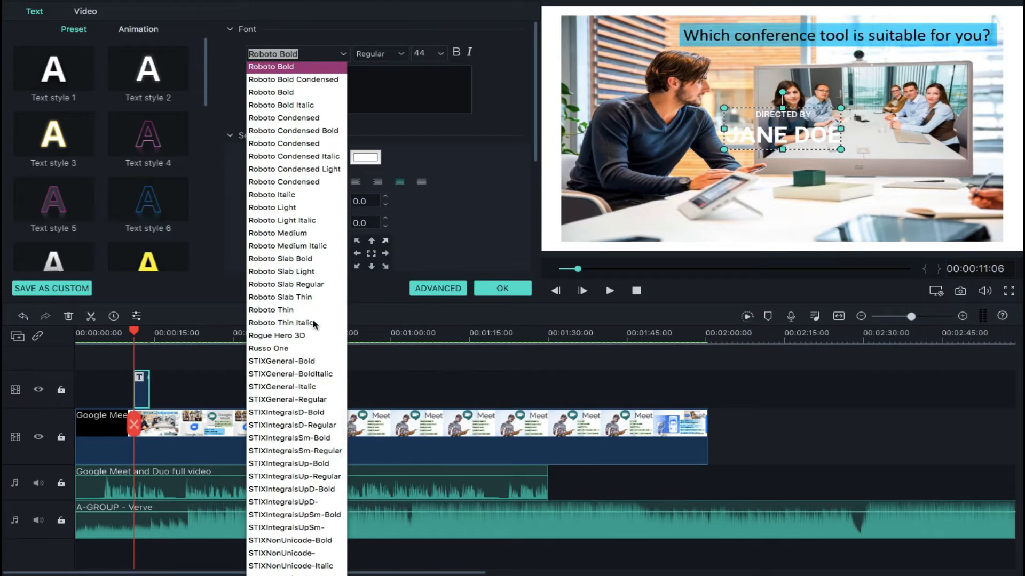
{"action": "scroll", "coordinate": [269, 398], "scroll_direction": "down", "scroll_amount": 15}
{"action": "scroll", "coordinate": [308, 177], "scroll_direction": "up", "scroll_amount": 5}
{"action": "scroll", "coordinate": [308, 176], "scroll_direction": "up", "scroll_amount": 20}
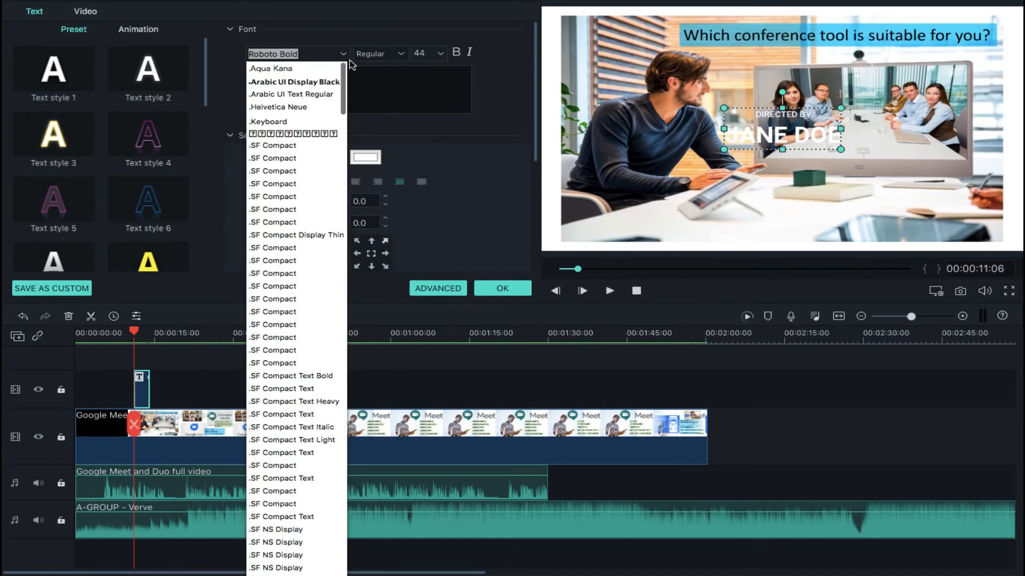
{"action": "left_click", "coordinate": [344, 54]}
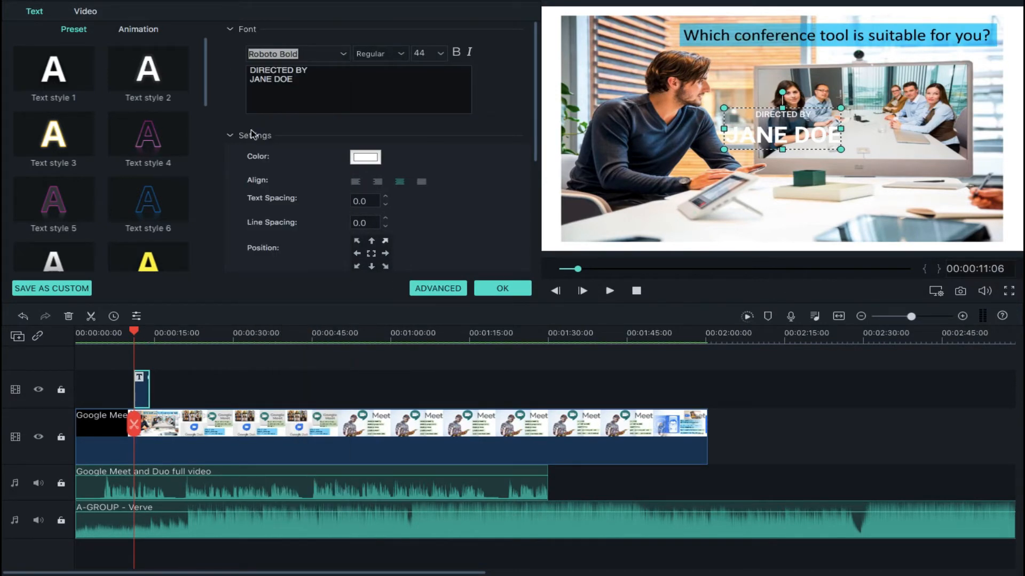
Try several preset text styles on the title, including Text style 4 and 13, and apply Text style 2
{"action": "left_click", "coordinate": [143, 86]}
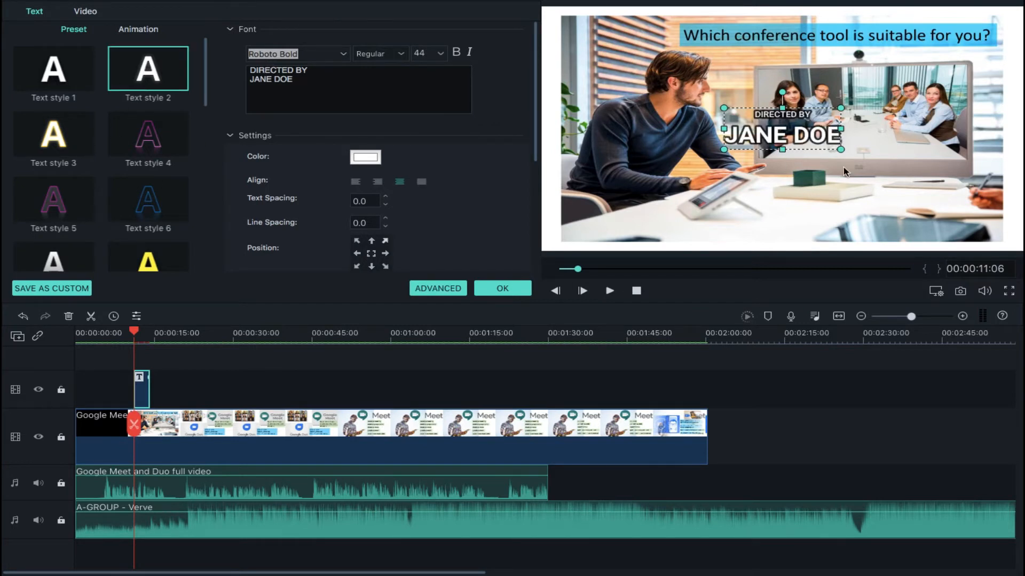
{"action": "left_click", "coordinate": [136, 211]}
{"action": "left_click", "coordinate": [70, 203]}
{"action": "left_click", "coordinate": [127, 152]}
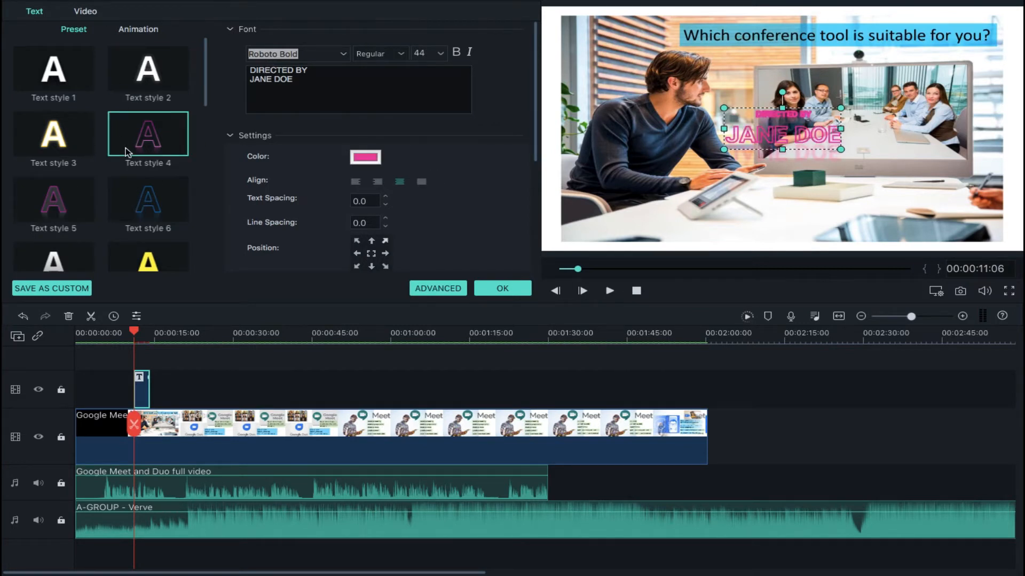
{"action": "scroll", "coordinate": [135, 227], "scroll_direction": "down", "scroll_amount": 4}
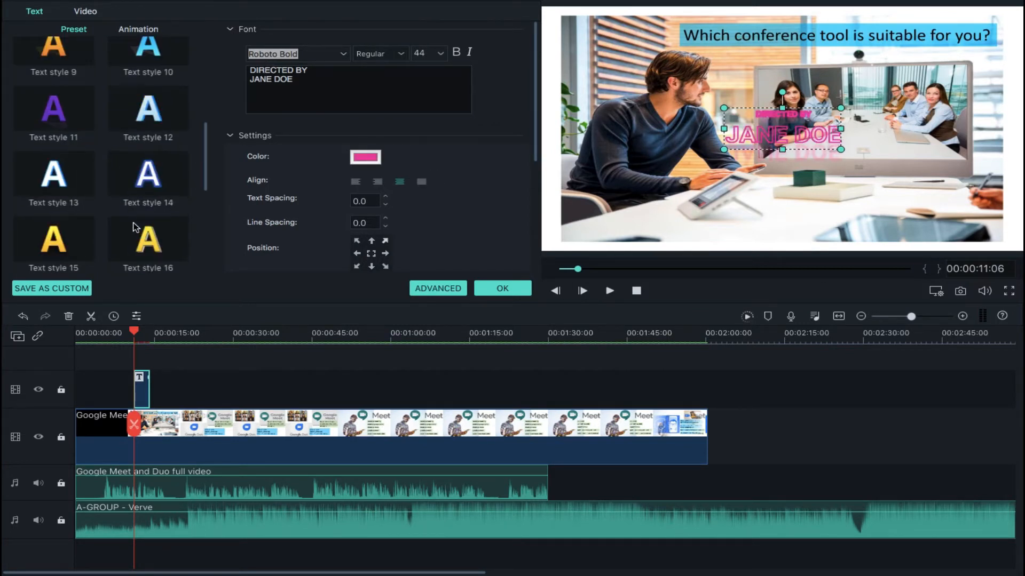
{"action": "left_click", "coordinate": [60, 181]}
{"action": "scroll", "coordinate": [170, 181], "scroll_direction": "up", "scroll_amount": 4}
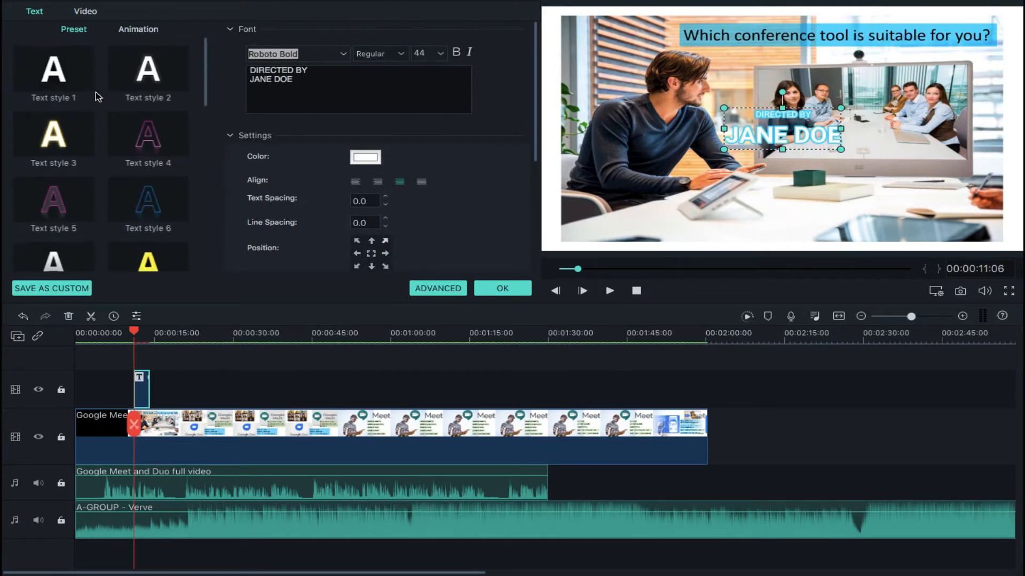
{"action": "left_click", "coordinate": [66, 85]}
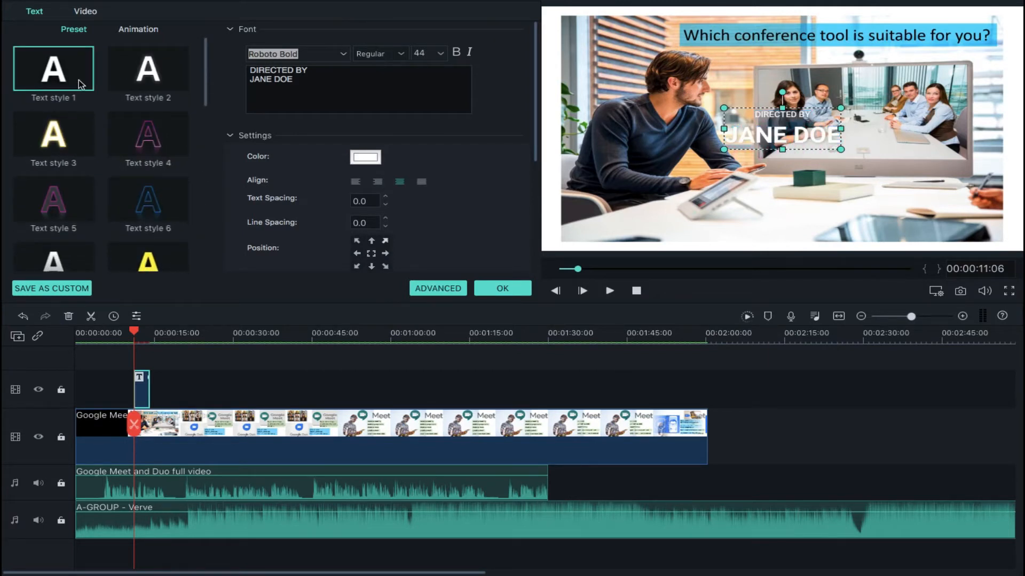
{"action": "left_click", "coordinate": [170, 78]}
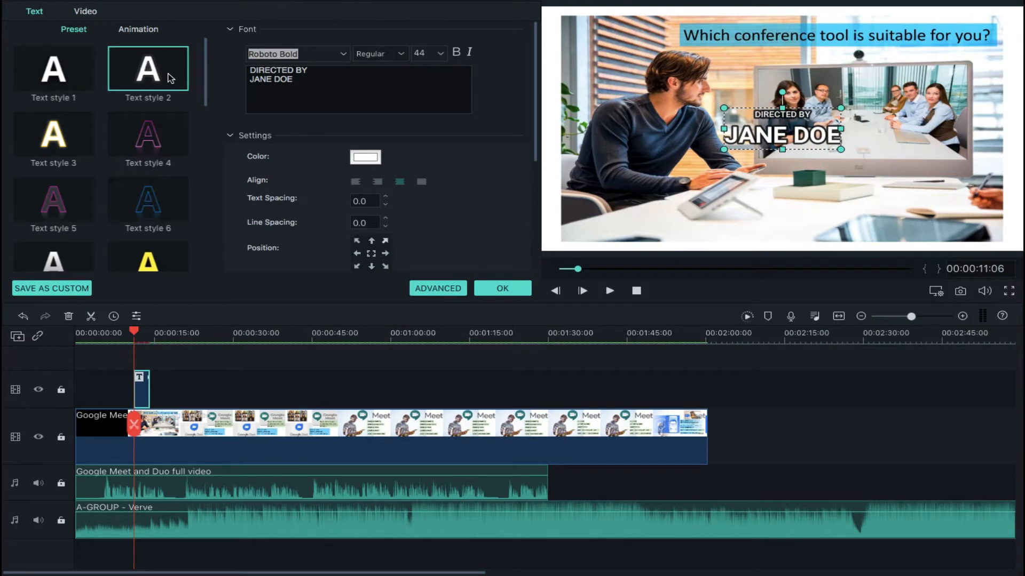
Set the title text color to Brown from the Apple color palette and close the color picker
{"action": "left_click", "coordinate": [377, 158]}
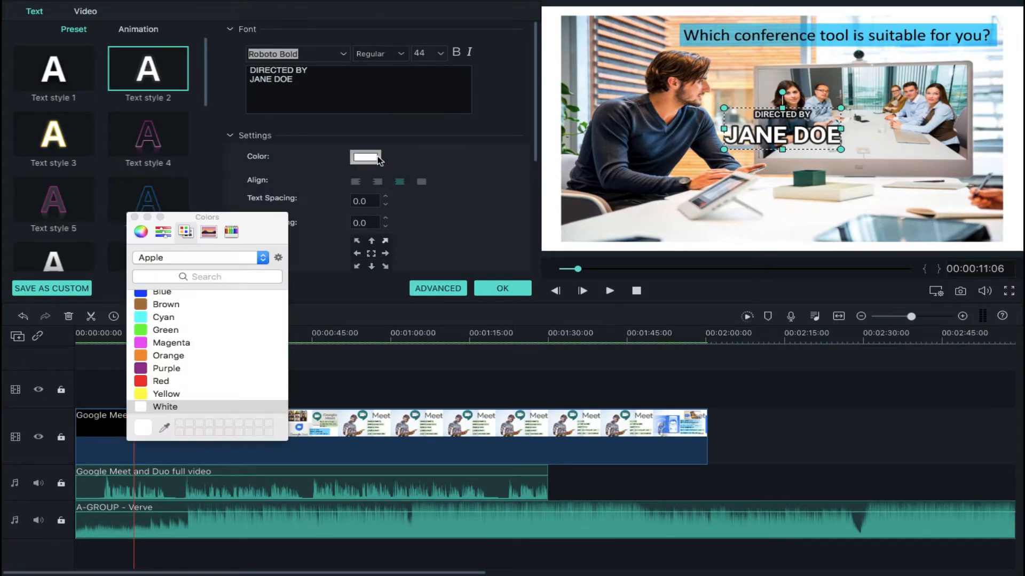
{"action": "left_click", "coordinate": [164, 330]}
{"action": "left_click", "coordinate": [169, 310]}
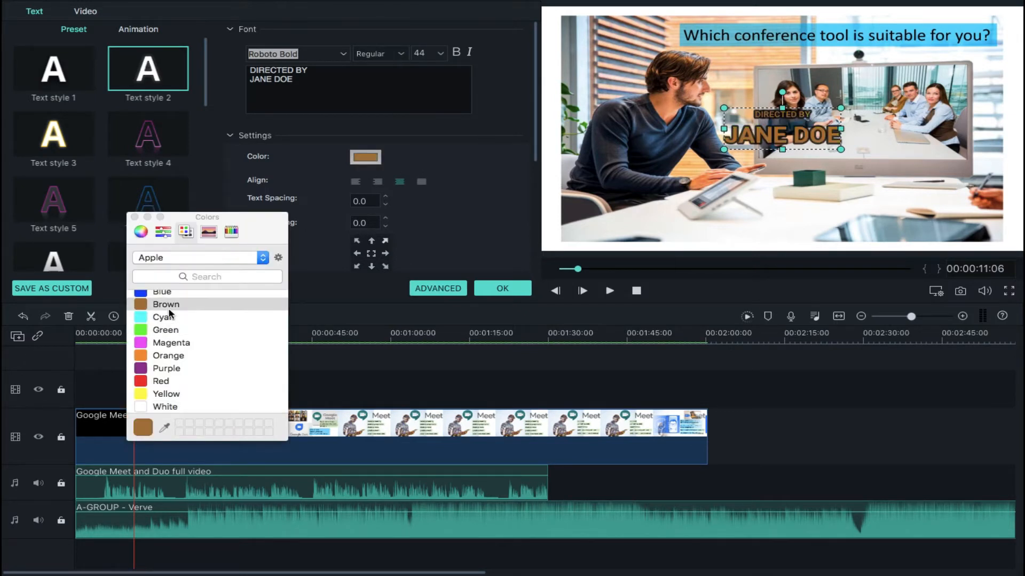
{"action": "left_click", "coordinate": [134, 217]}
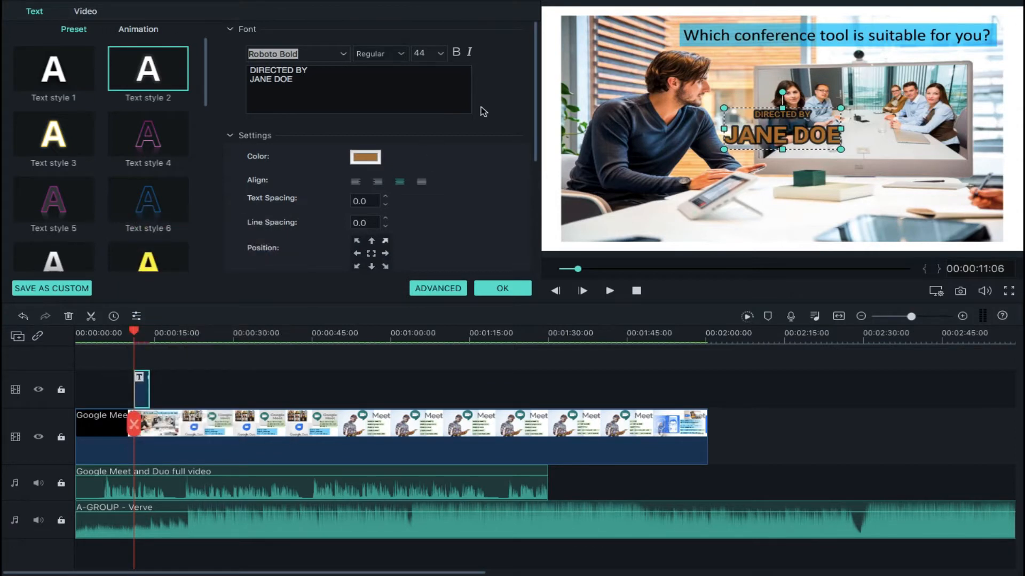
Try font size 80 on the title text and enter 90 as its font size
{"action": "left_click", "coordinate": [354, 75]}
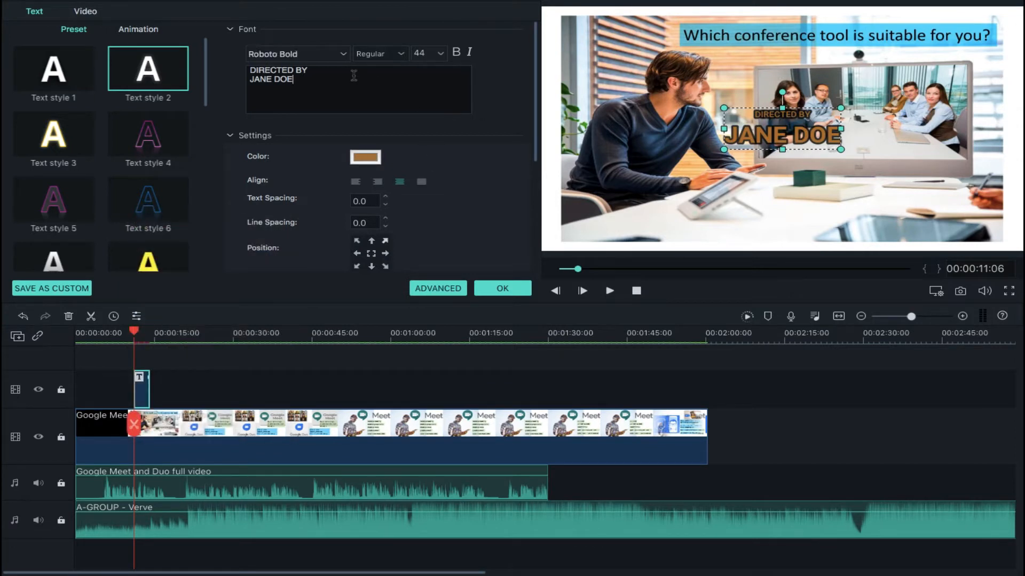
{"action": "double_click", "coordinate": [425, 54]}
{"action": "key", "text": "BackSpace"}
{"action": "type", "text": "80"}
{"action": "key", "text": "Return"}
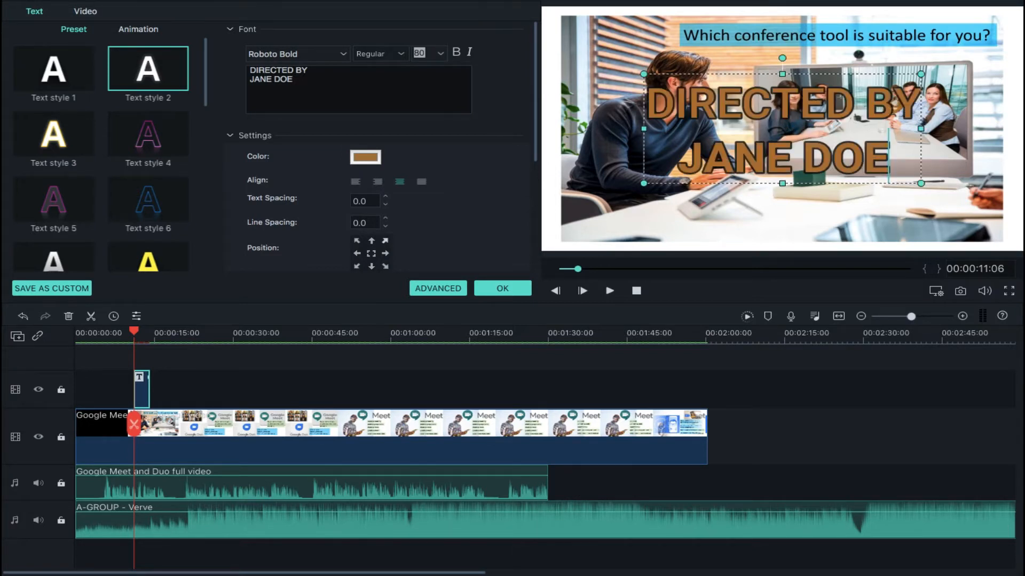
{"action": "type", "text": "90"}
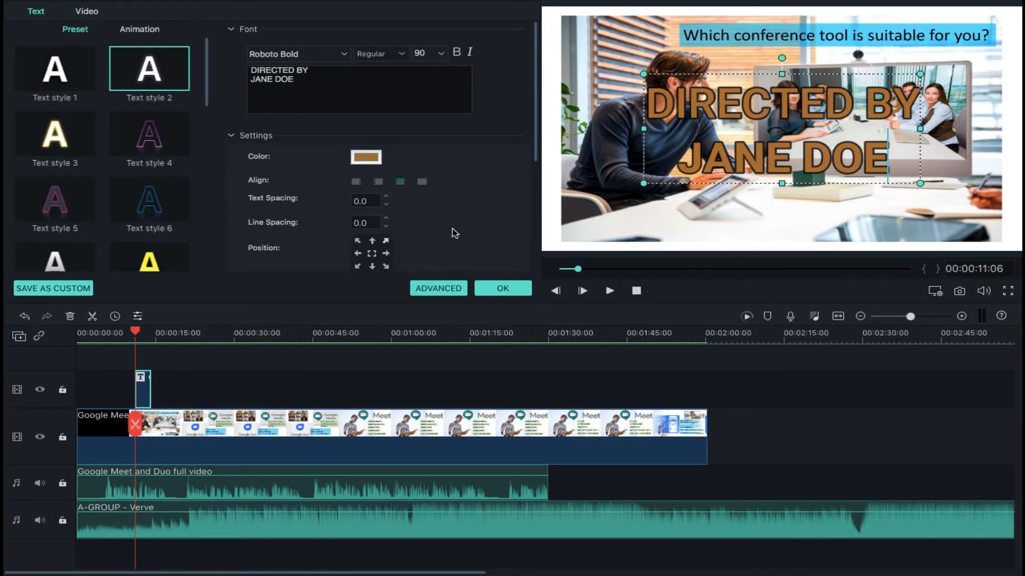
Open the advanced title editor and move the DIRECTED BY title text slightly to the left
{"action": "left_click", "coordinate": [437, 289]}
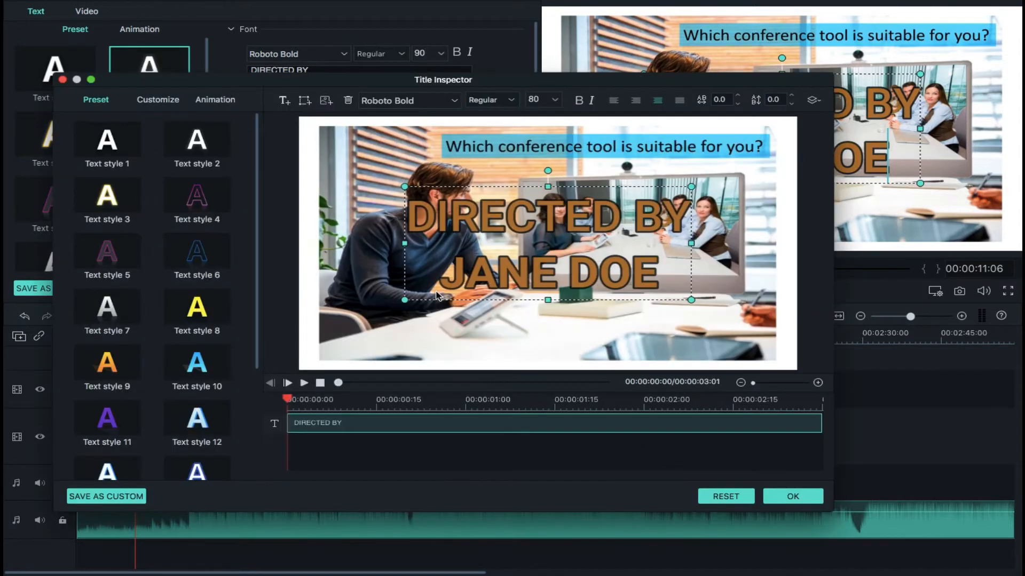
{"action": "mouse_move", "coordinate": [553, 228]}
{"action": "left_mouse_down"}
{"action": "mouse_move", "coordinate": [529, 232]}
{"action": "mouse_move", "coordinate": [539, 224]}
{"action": "mouse_move", "coordinate": [541, 235]}
{"action": "left_mouse_up"}
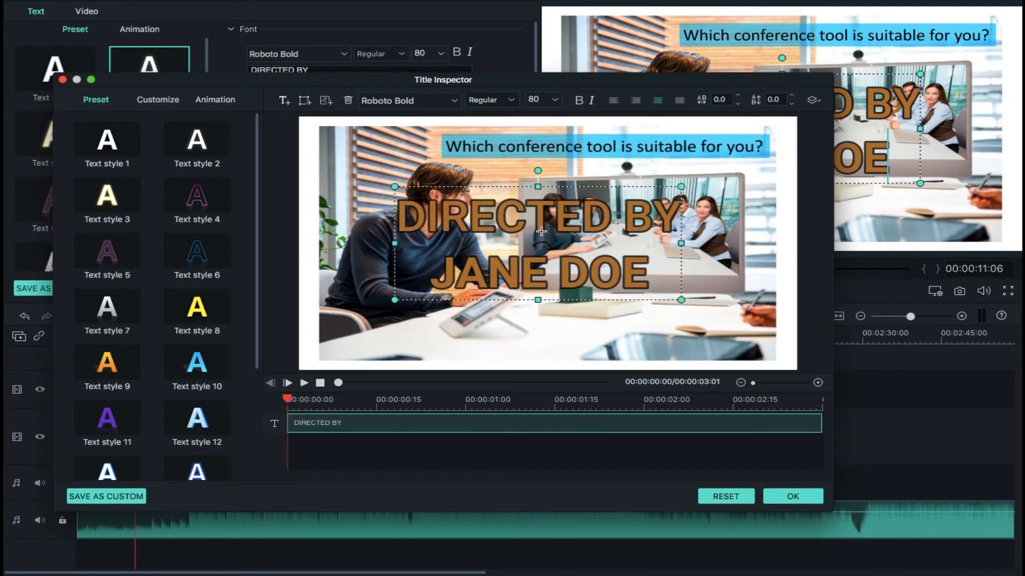
Try adding a second text box near the upper-left of the title frame and remove it
{"action": "left_click", "coordinate": [285, 101]}
{"action": "left_click_drag", "start_coordinate": [513, 230], "coordinate": [411, 191]}
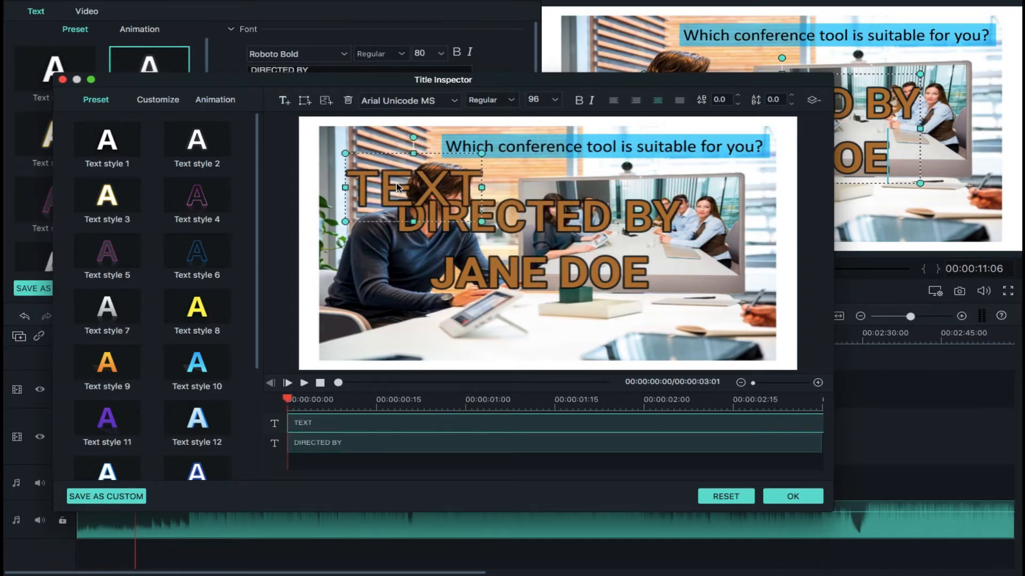
{"action": "key", "text": "Delete"}
Try adding a rectangle shape, moving it over the upper part of the title, and clearing its placeholder text
{"action": "left_click", "coordinate": [305, 101]}
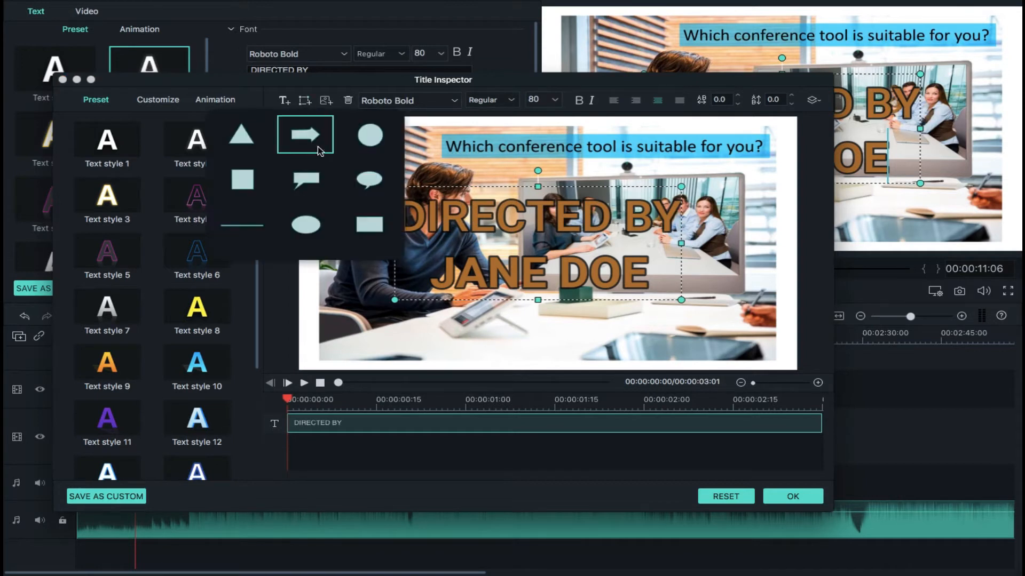
{"action": "left_click", "coordinate": [368, 224]}
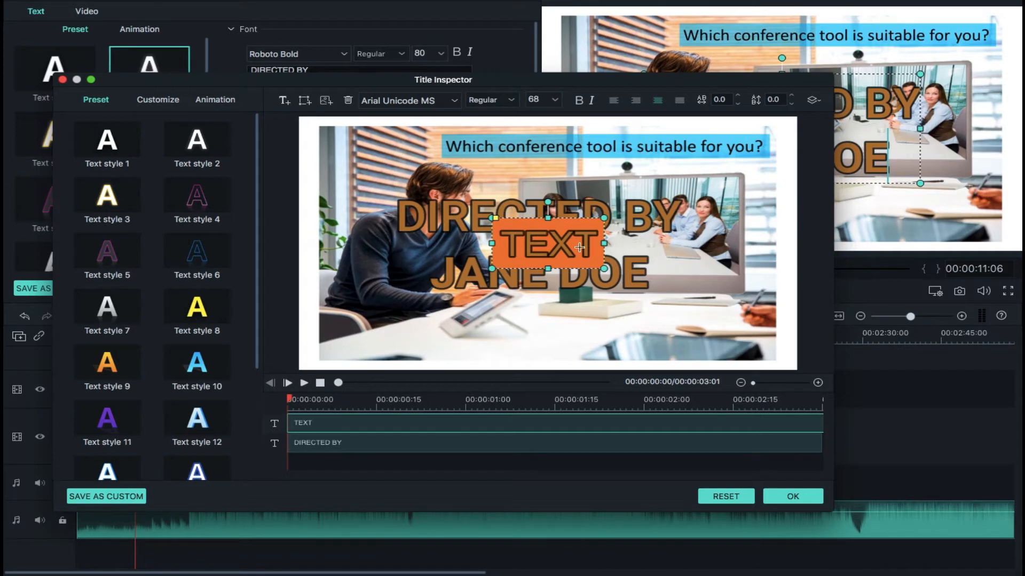
{"action": "left_click_drag", "start_coordinate": [580, 247], "coordinate": [529, 226]}
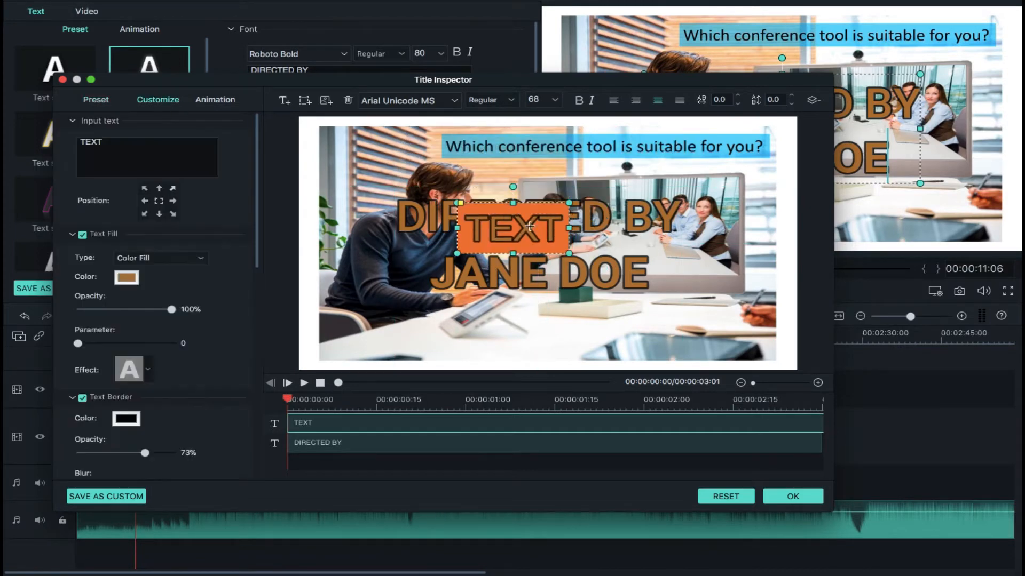
{"action": "double_click", "coordinate": [127, 149]}
{"action": "key", "text": "BackSpace"}
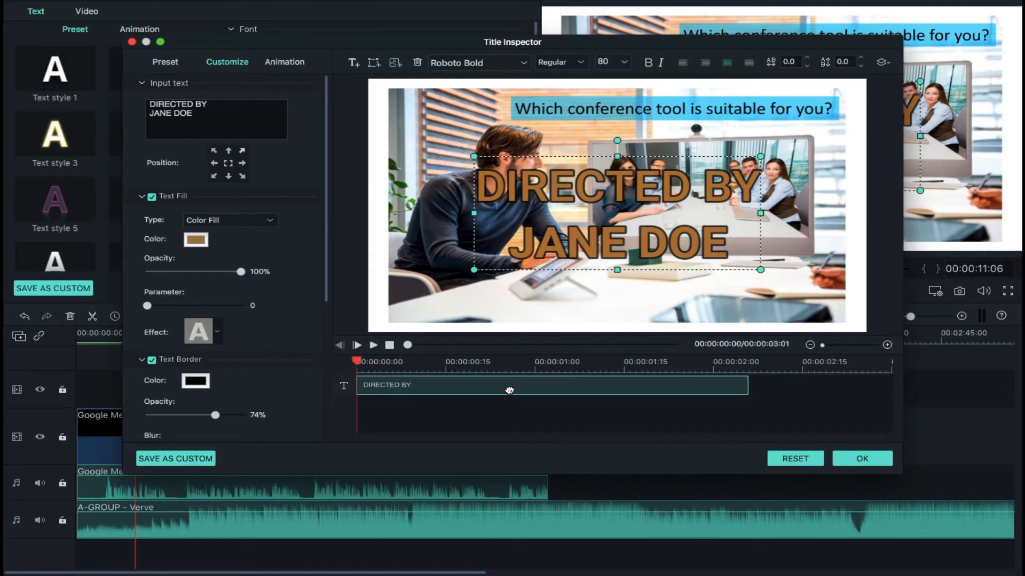
Apply the Random 2 animation to the title, ending its intro around 00:00:00:16 and starting its outro around 00:00:01:15
{"action": "left_click", "coordinate": [289, 64]}
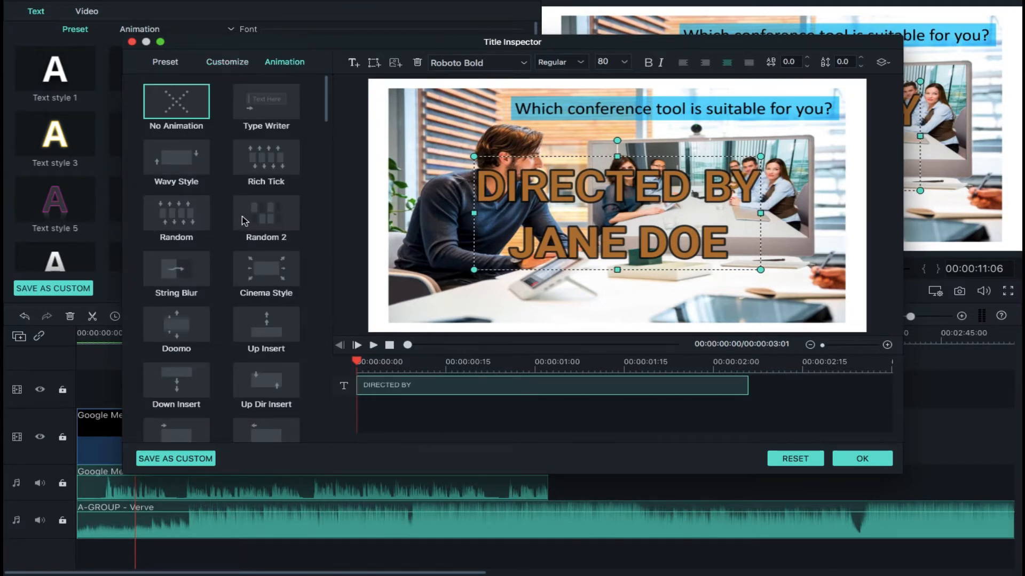
{"action": "left_click", "coordinate": [261, 214]}
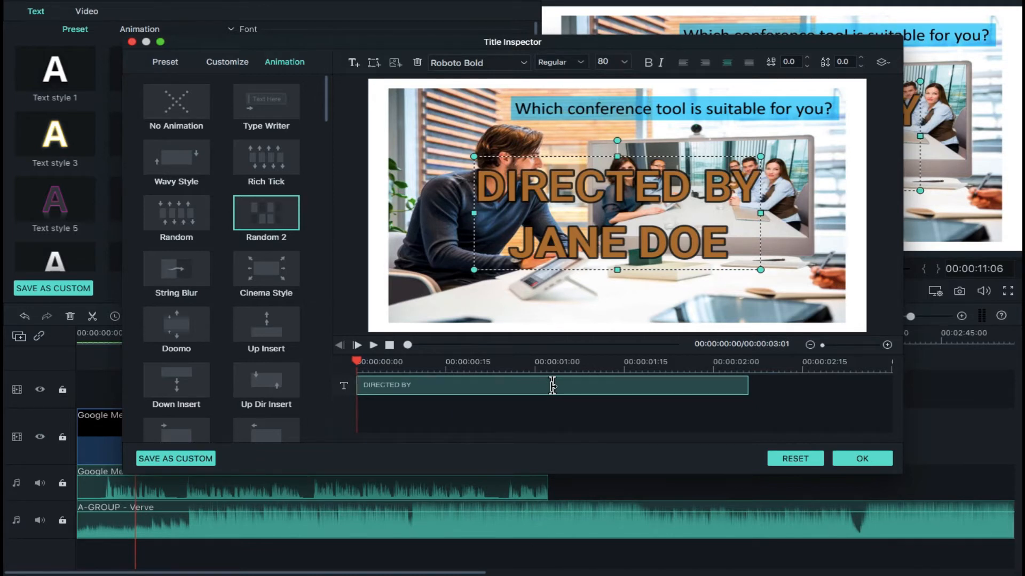
{"action": "left_click", "coordinate": [372, 396]}
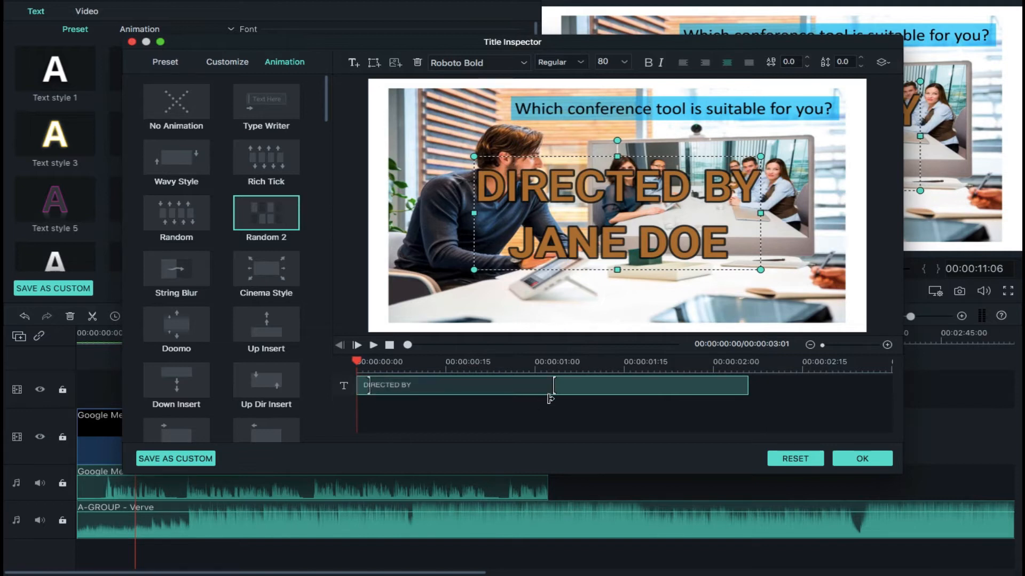
{"action": "left_click", "coordinate": [706, 384]}
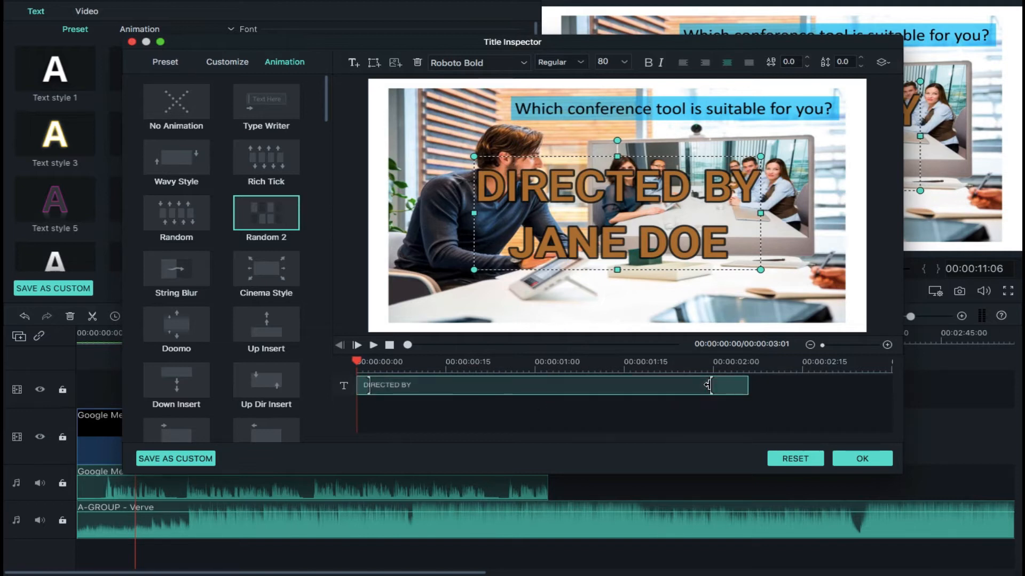
{"action": "left_click_drag", "start_coordinate": [376, 384], "coordinate": [402, 385]}
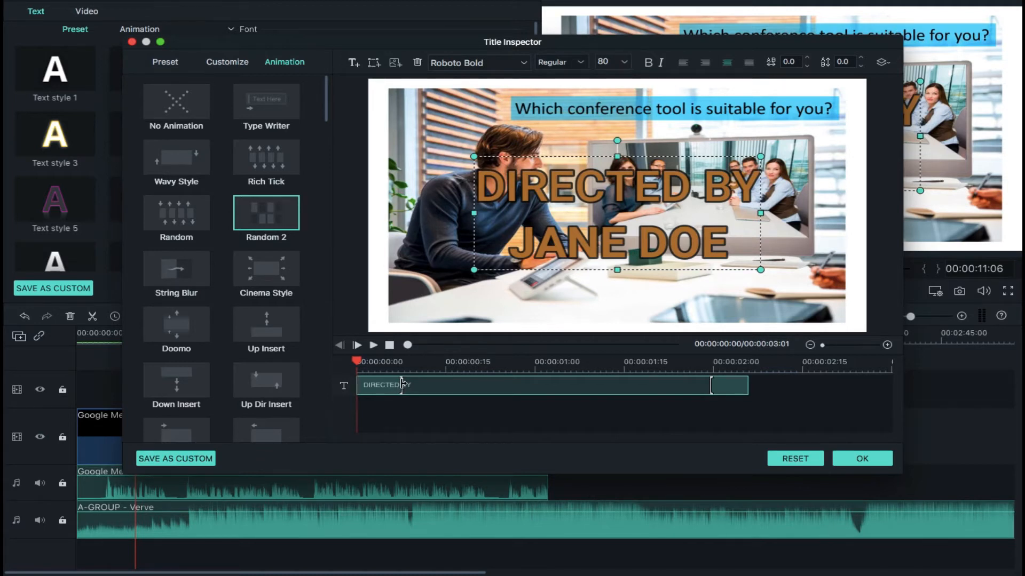
{"action": "left_click_drag", "start_coordinate": [402, 384], "coordinate": [453, 385]}
{"action": "left_click_drag", "start_coordinate": [708, 386], "coordinate": [623, 385]}
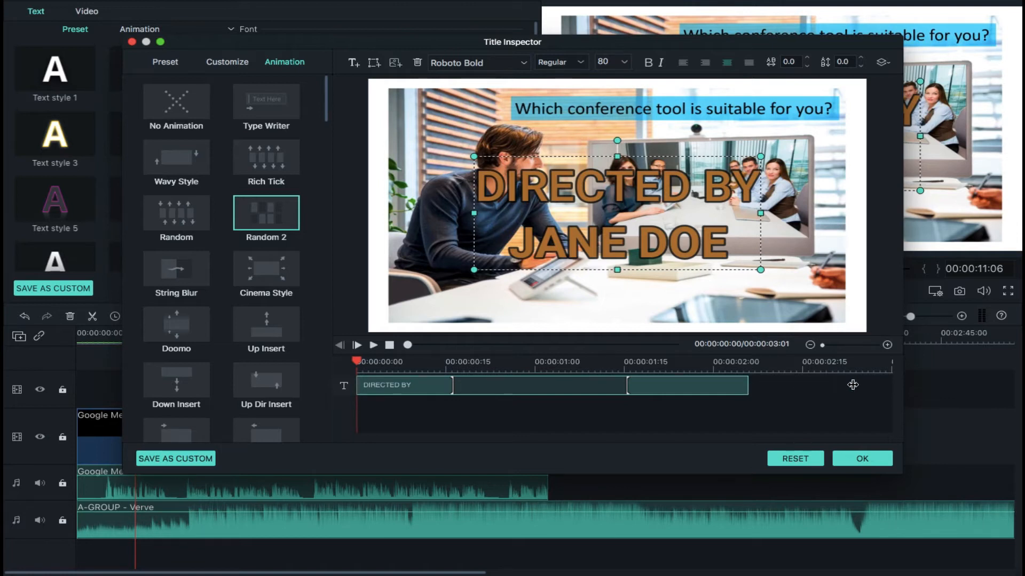
Slightly extend the end of the DIRECTED BY text layer and confirm the advanced title edits
{"action": "left_click_drag", "start_coordinate": [753, 383], "coordinate": [873, 384]}
{"action": "left_click_drag", "start_coordinate": [773, 385], "coordinate": [773, 384]}
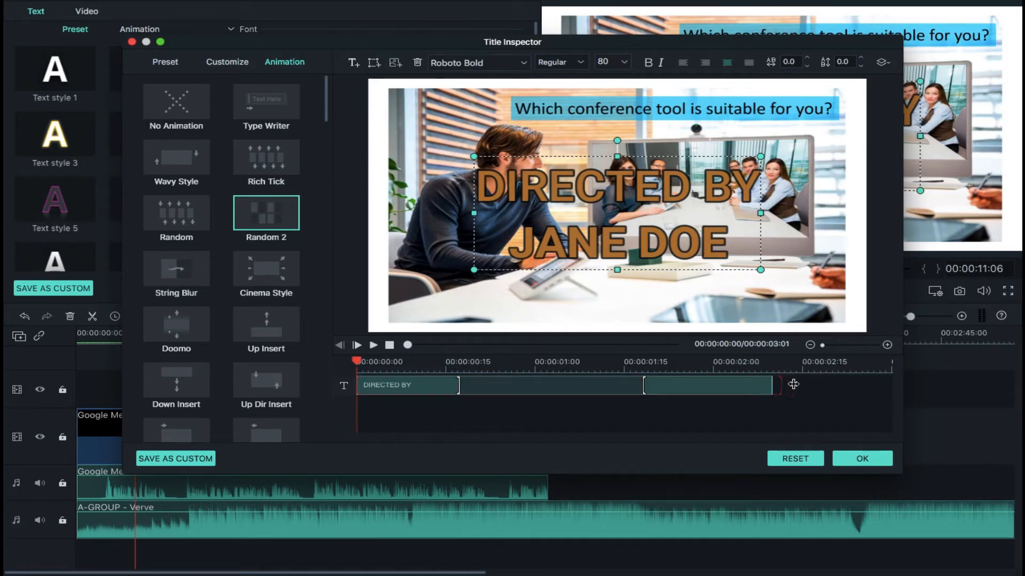
{"action": "left_click", "coordinate": [860, 459]}
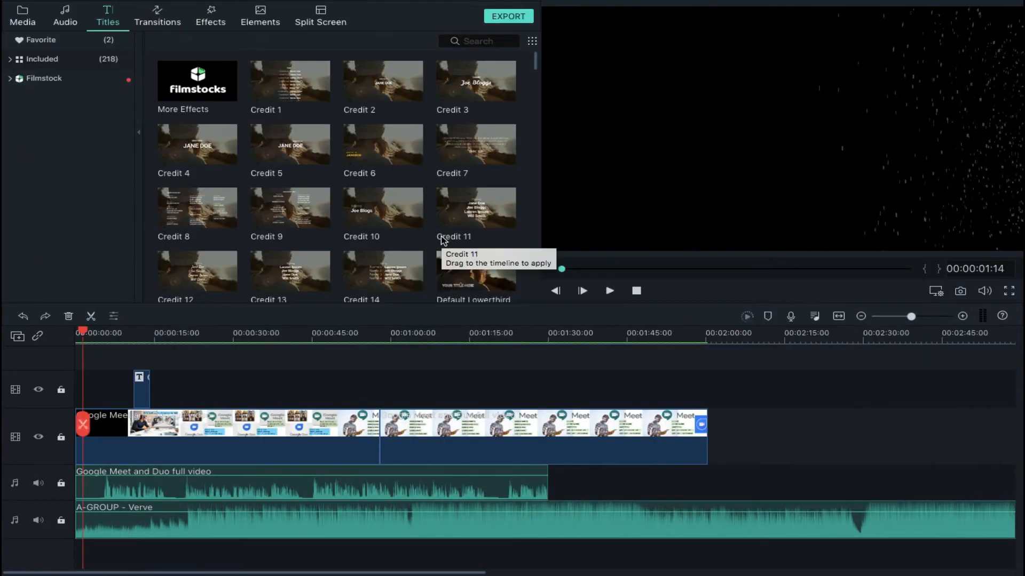
Open the transitions library and look through the available transitions
{"action": "left_click", "coordinate": [158, 22]}
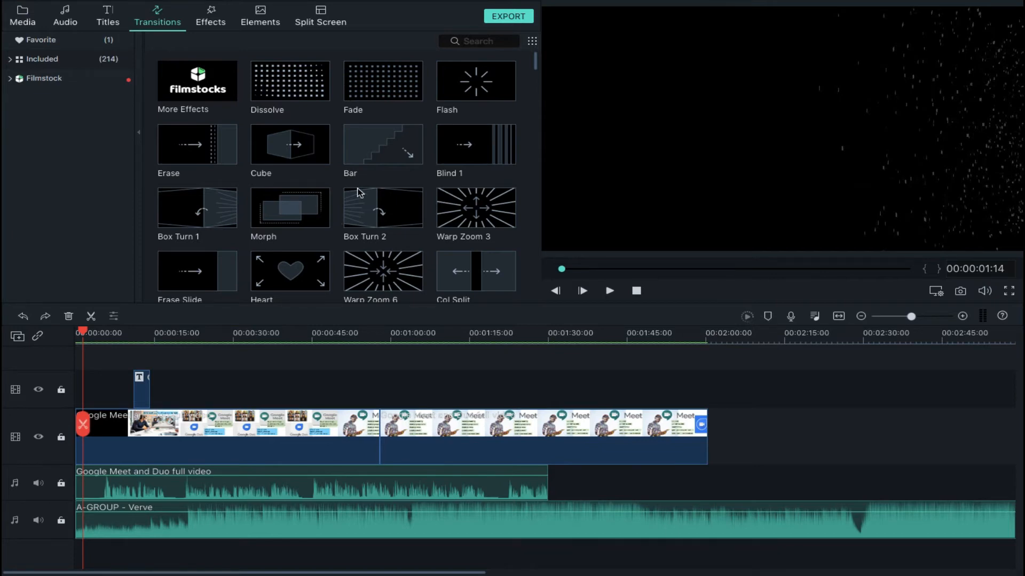
{"action": "scroll", "coordinate": [419, 190], "scroll_direction": "down", "scroll_amount": 15}
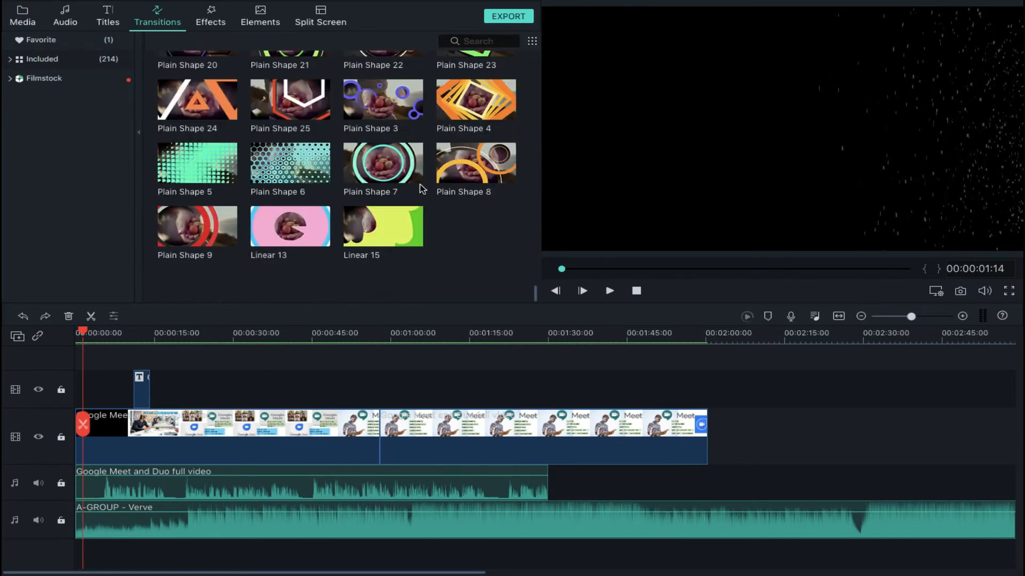
{"action": "scroll", "coordinate": [421, 188], "scroll_direction": "up", "scroll_amount": 15}
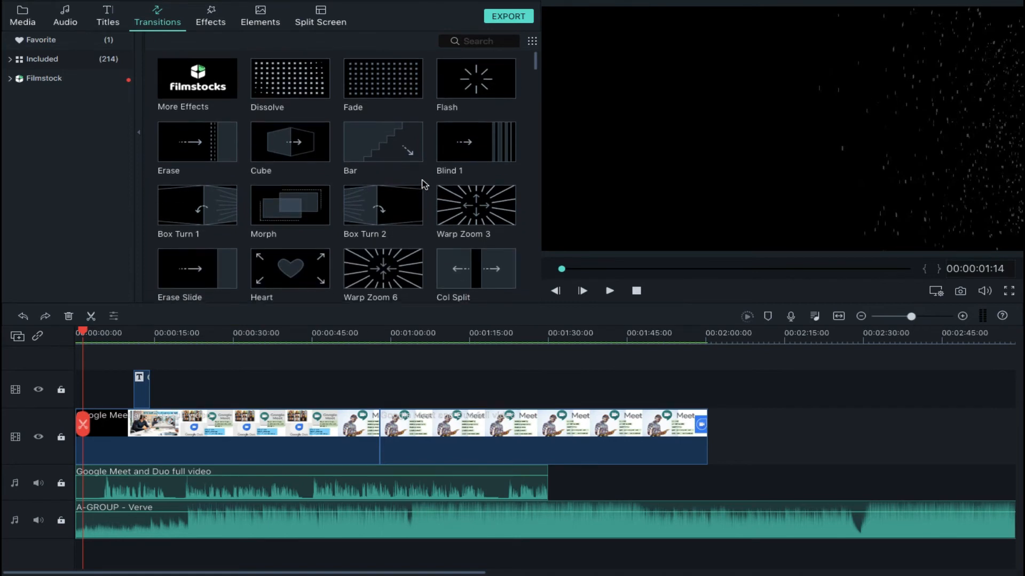
{"action": "scroll", "coordinate": [424, 185], "scroll_direction": "down", "scroll_amount": 15}
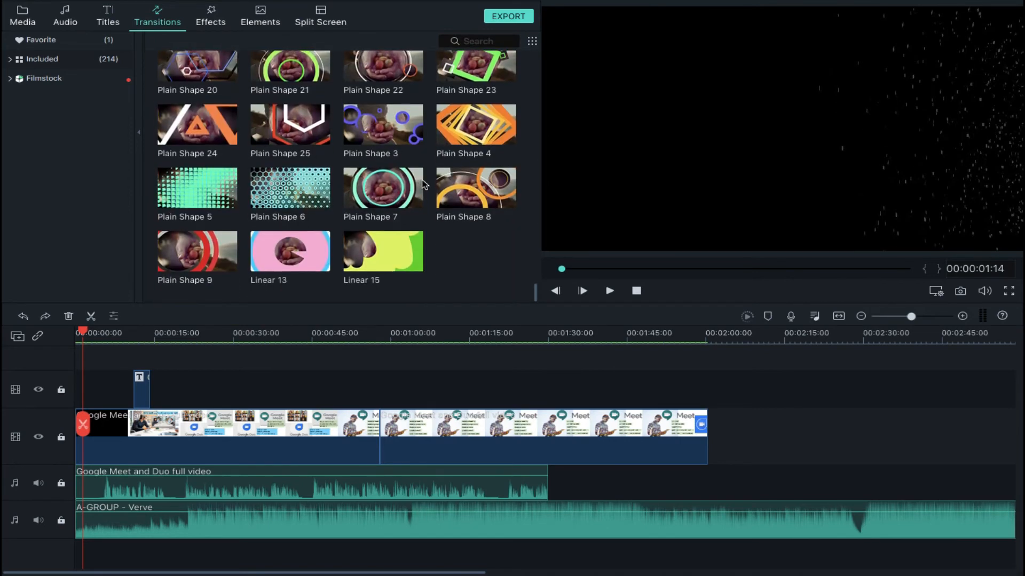
{"action": "scroll", "coordinate": [424, 184], "scroll_direction": "up", "scroll_amount": 15}
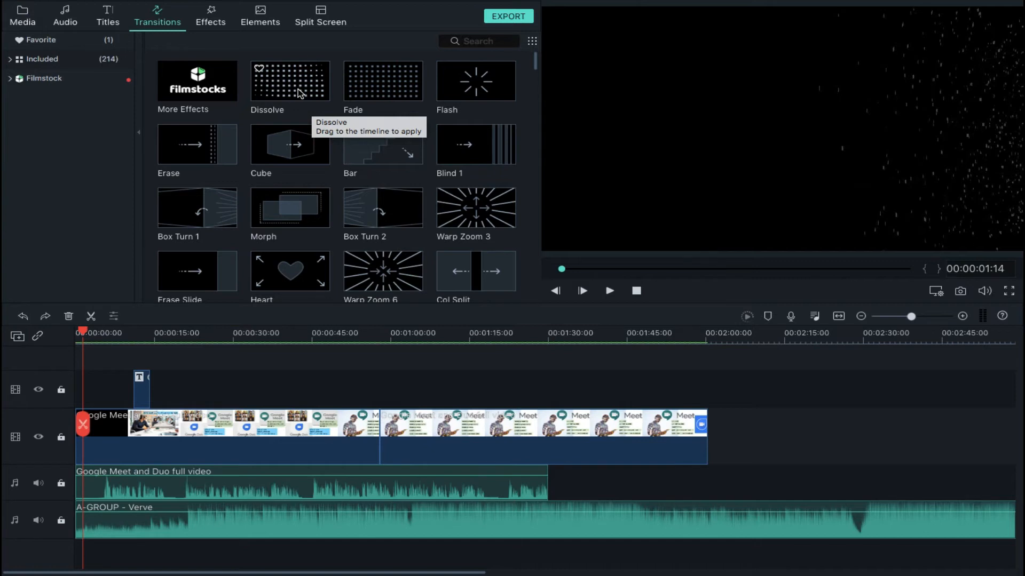
Add the Dissolve transition at the cut between the two video clips, at the start of the second clip
{"action": "left_click_drag", "start_coordinate": [300, 93], "coordinate": [380, 435]}
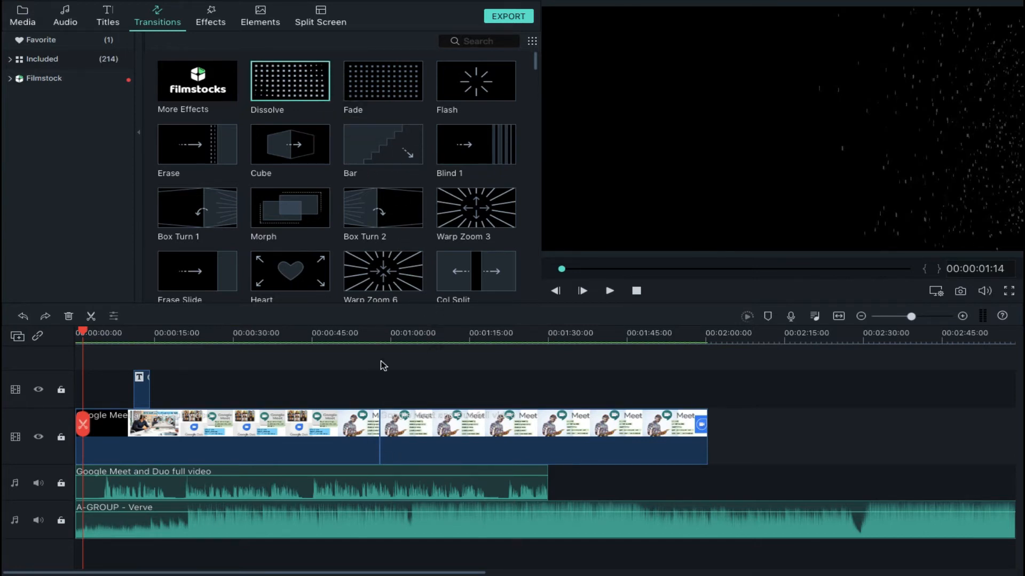
{"action": "left_click", "coordinate": [378, 343]}
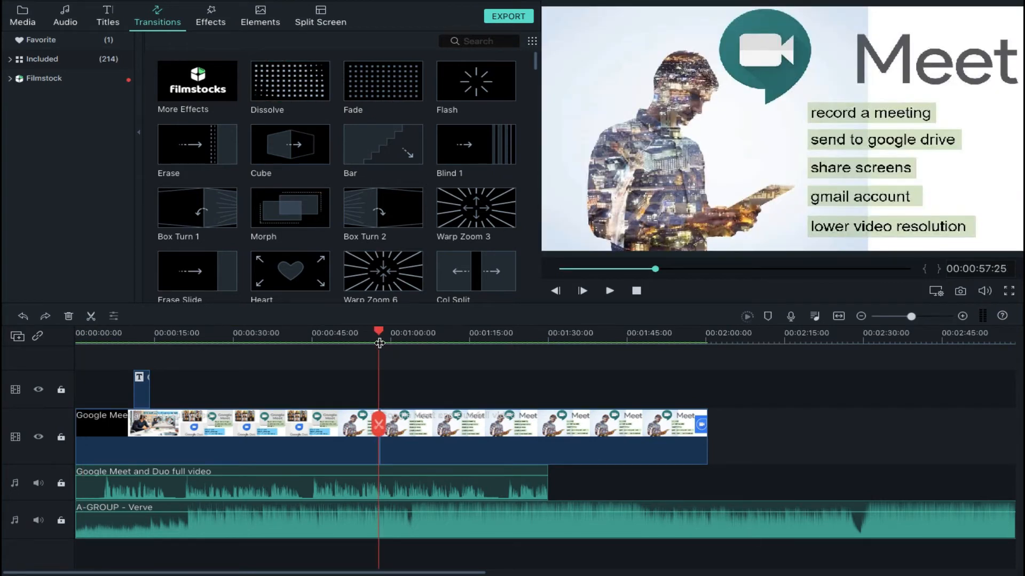
{"action": "left_click", "coordinate": [373, 342]}
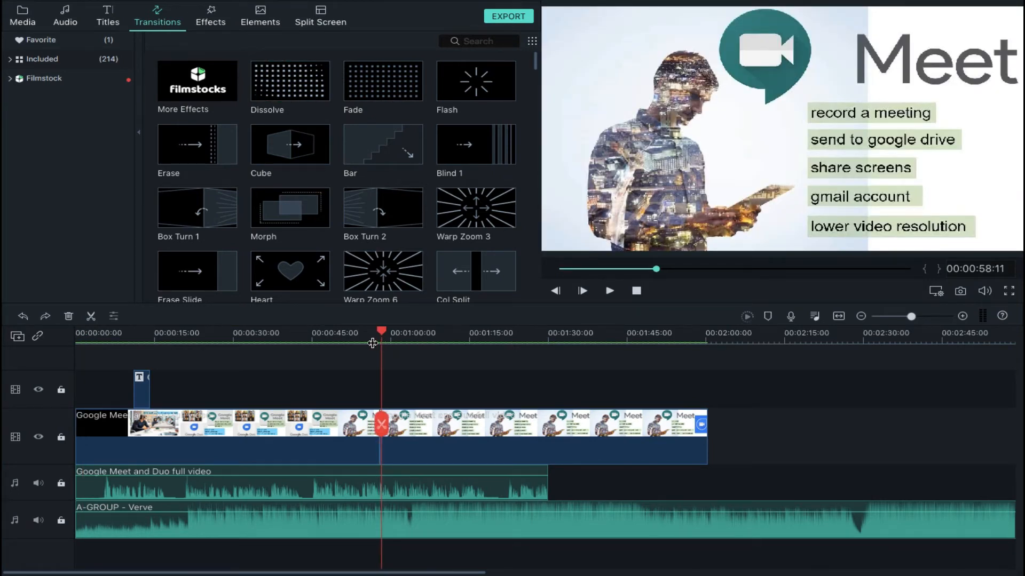
{"action": "left_click", "coordinate": [329, 342]}
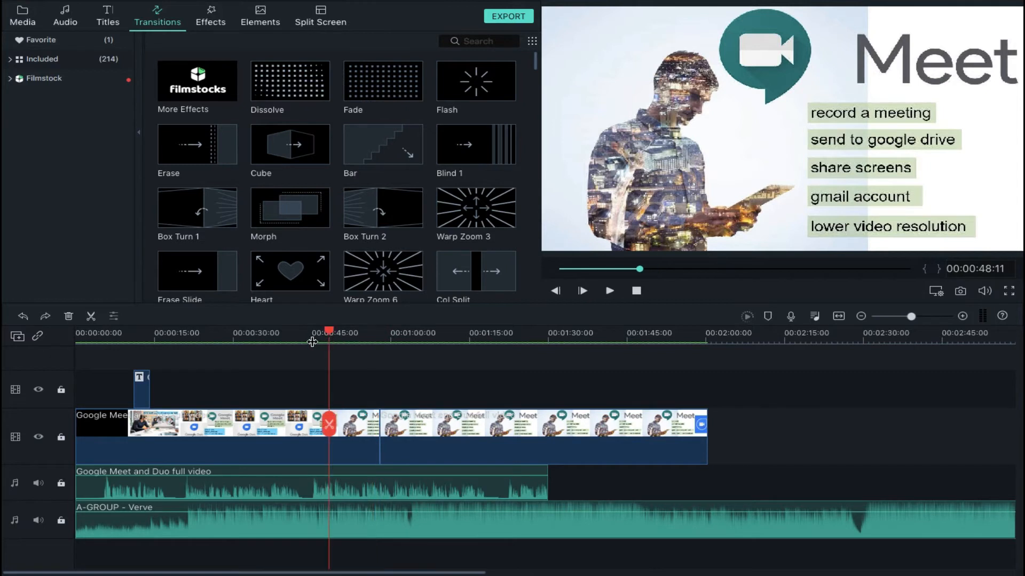
{"action": "left_click", "coordinate": [312, 342]}
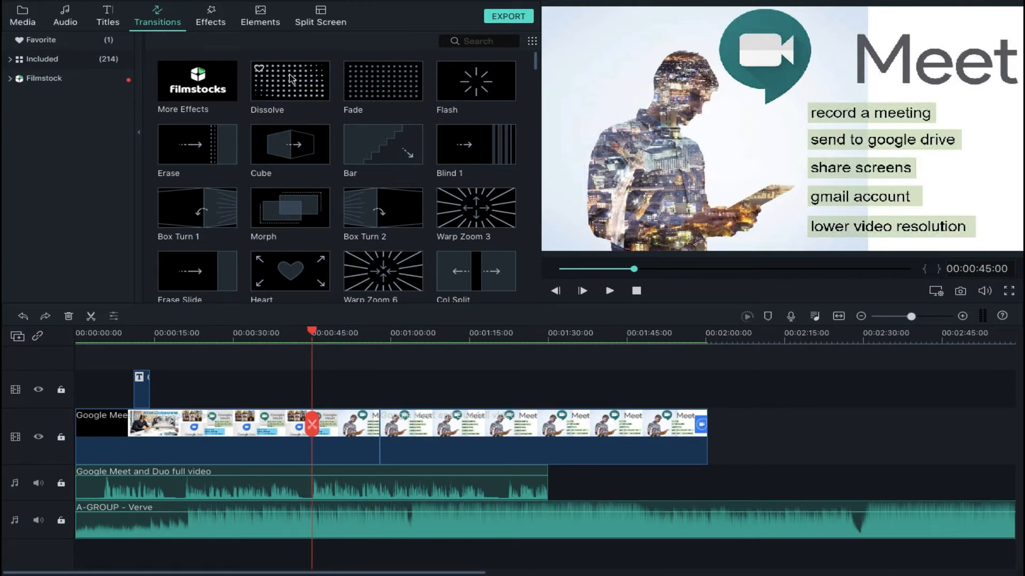
{"action": "left_click_drag", "start_coordinate": [293, 80], "coordinate": [382, 437]}
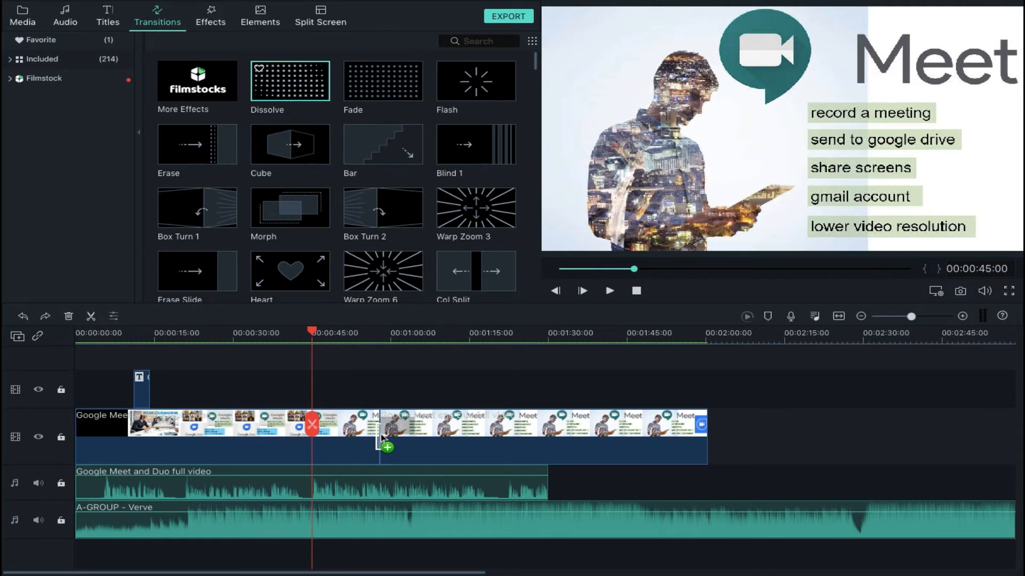
{"action": "mouse_move", "coordinate": [382, 437]}
{"action": "left_mouse_down"}
{"action": "mouse_move", "coordinate": [372, 436]}
{"action": "mouse_move", "coordinate": [389, 439]}
{"action": "left_mouse_up"}
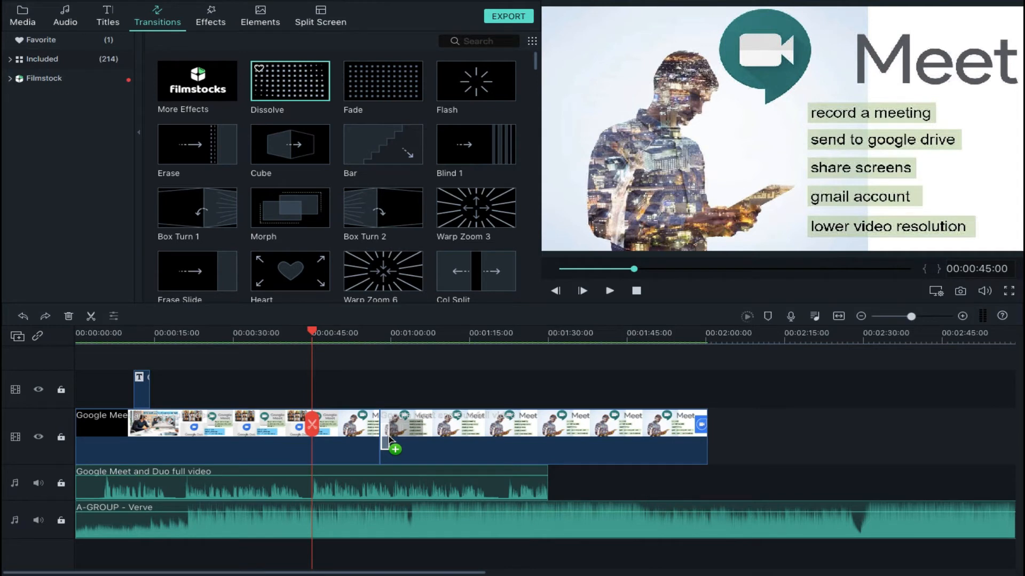
{"action": "left_click_drag", "start_coordinate": [389, 439], "coordinate": [384, 432]}
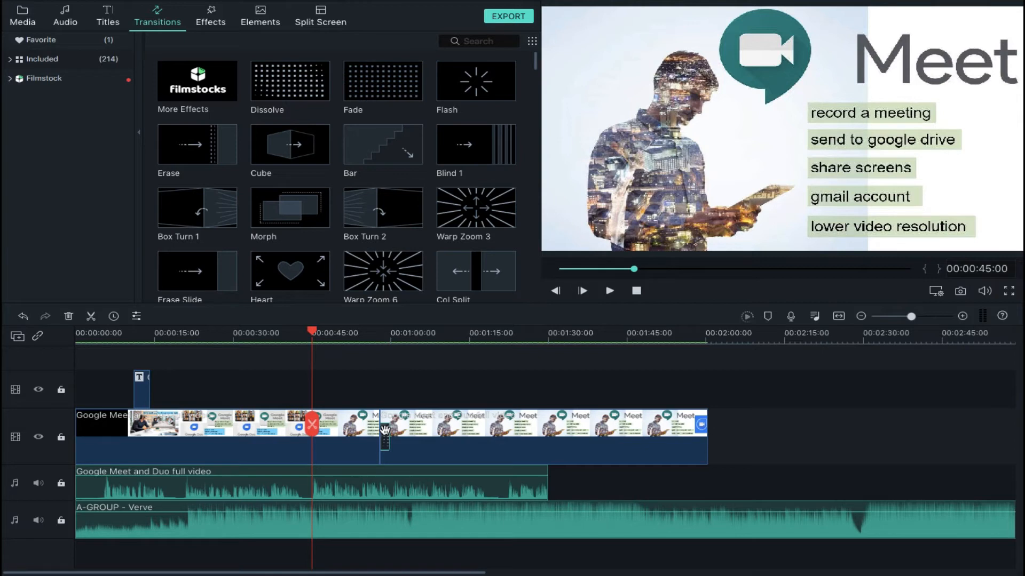
Try the Overlap and Prefix modes on the Dissolve transition, then choose Postfix and confirm
{"action": "double_click", "coordinate": [384, 433]}
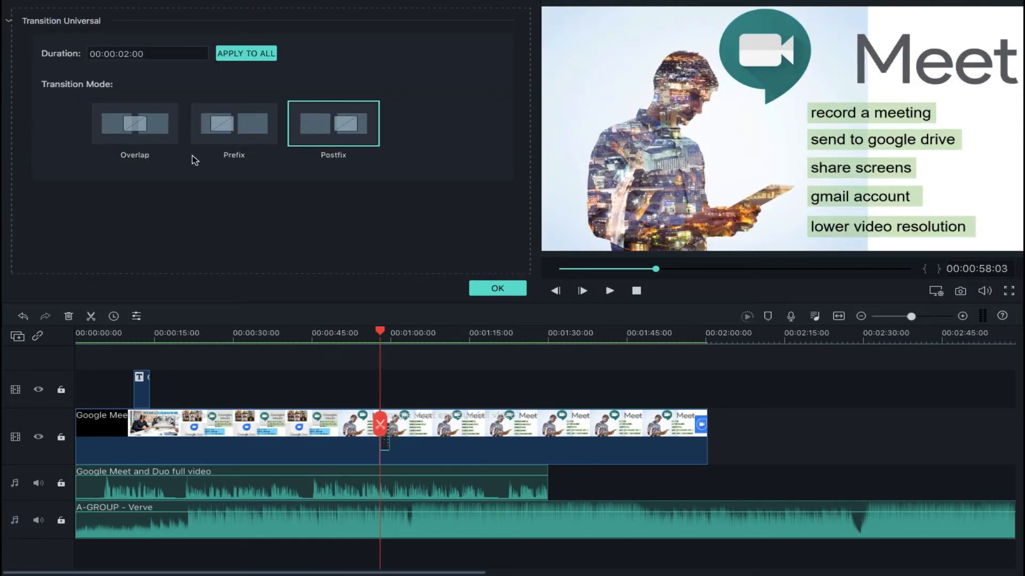
{"action": "left_click", "coordinate": [142, 135]}
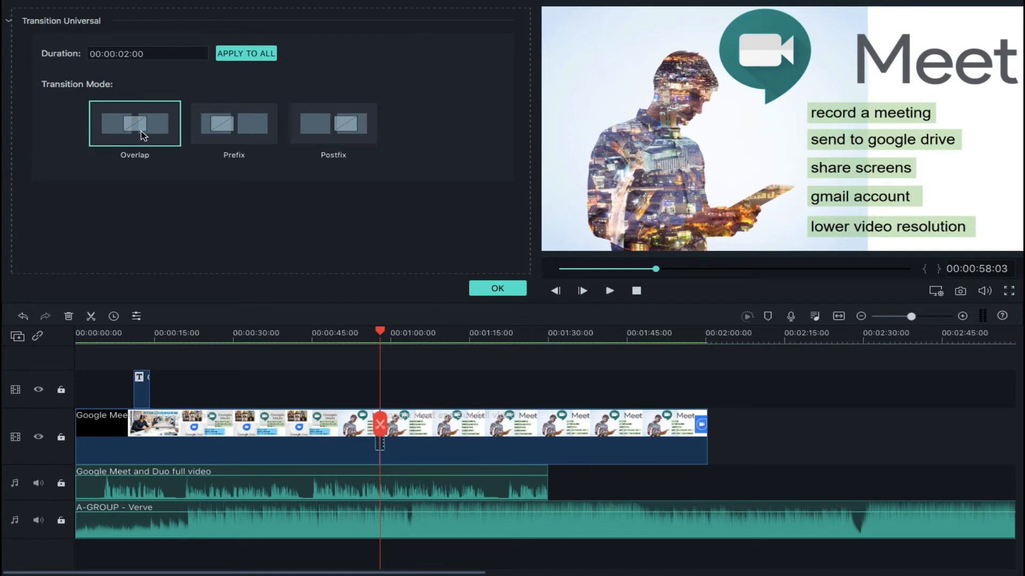
{"action": "left_click", "coordinate": [229, 130]}
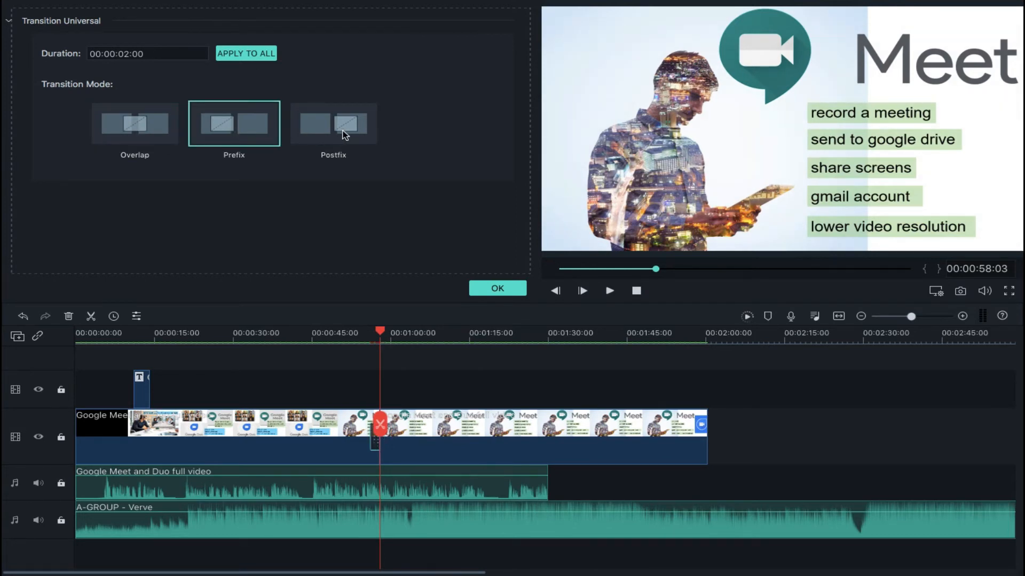
{"action": "left_click", "coordinate": [344, 135]}
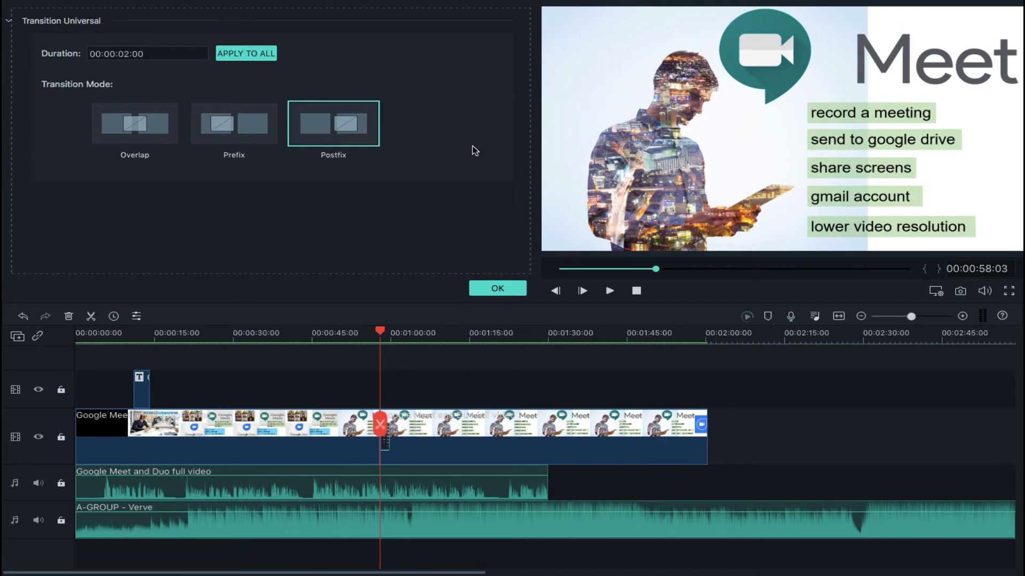
{"action": "left_click", "coordinate": [499, 289]}
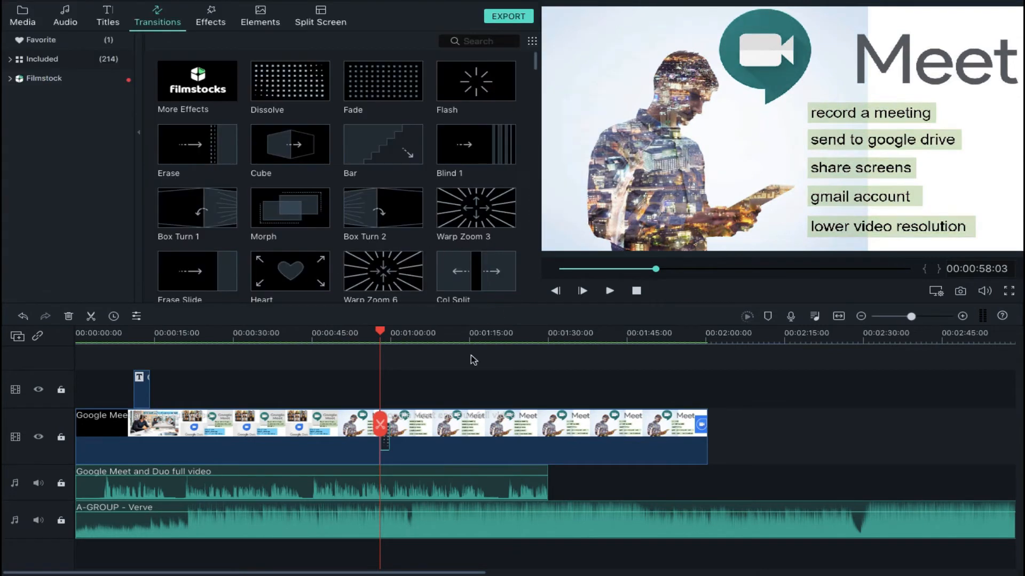
Lengthen the Dissolve transition on the timeline to about 6.5 seconds
{"action": "left_click", "coordinate": [963, 317]}
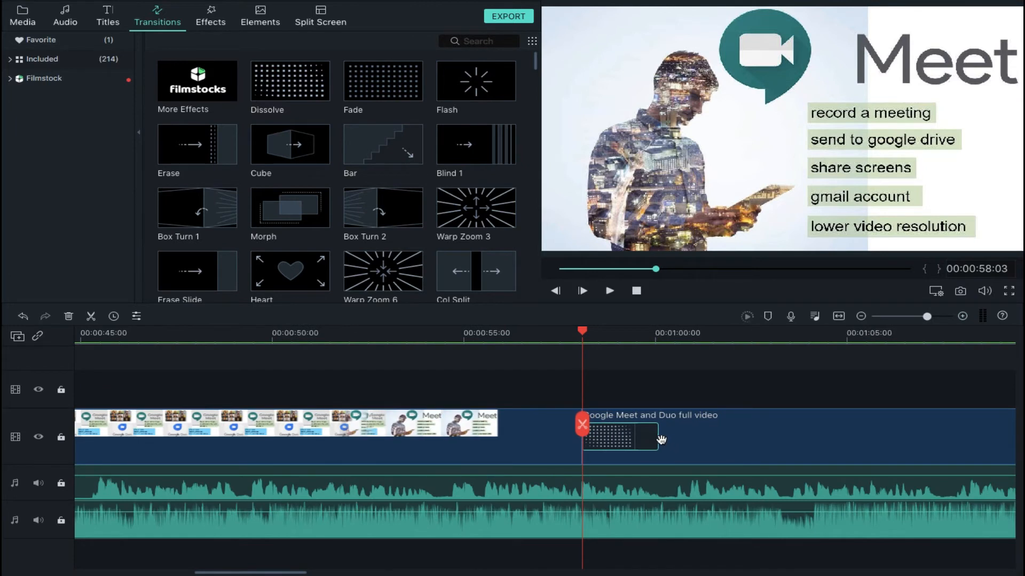
{"action": "left_click_drag", "start_coordinate": [664, 437], "coordinate": [836, 427]}
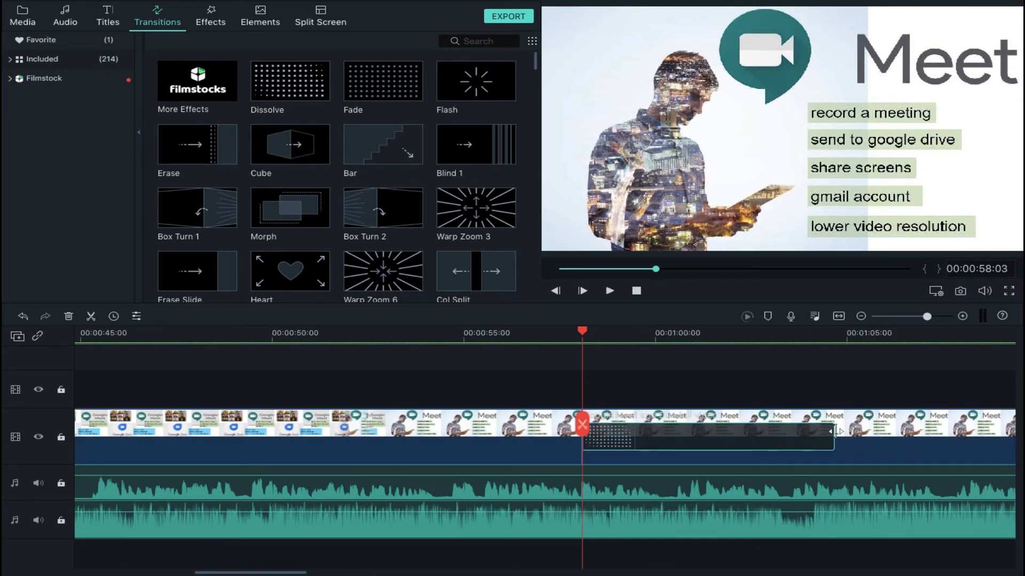
Set the seconds of the Dissolve transition's duration to 10 and confirm the change
{"action": "double_click", "coordinate": [708, 437]}
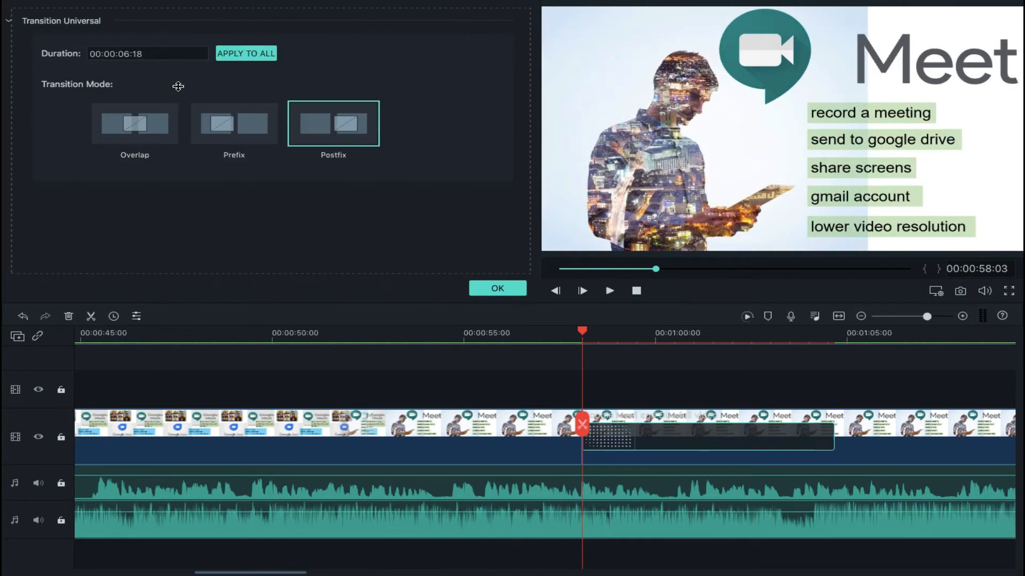
{"action": "double_click", "coordinate": [144, 55]}
{"action": "left_click", "coordinate": [128, 55]}
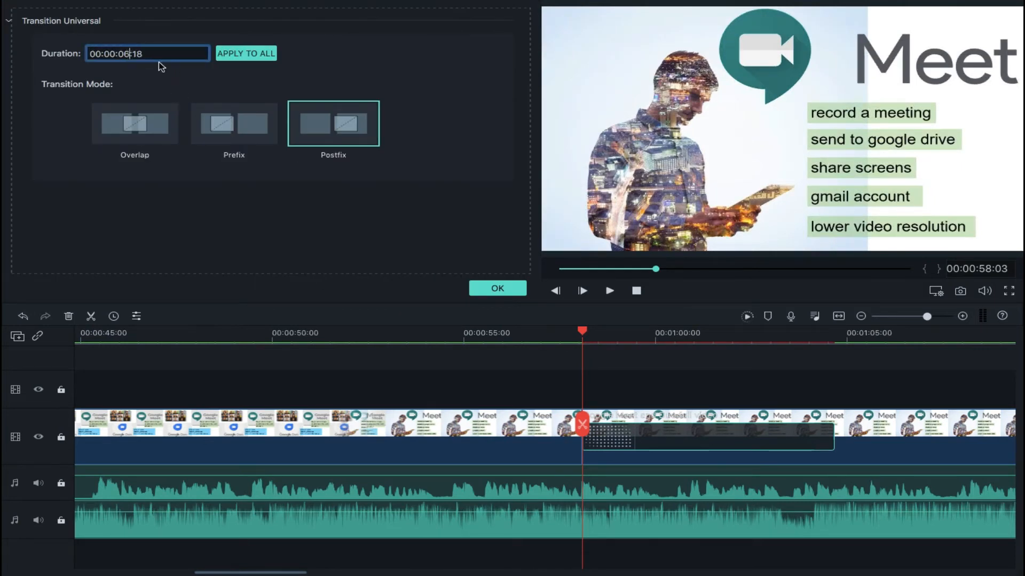
{"action": "key", "text": "BackSpace"}
{"action": "key", "text": "BackSpace"}
{"action": "type", "text": "10"}
{"action": "left_click", "coordinate": [496, 290]}
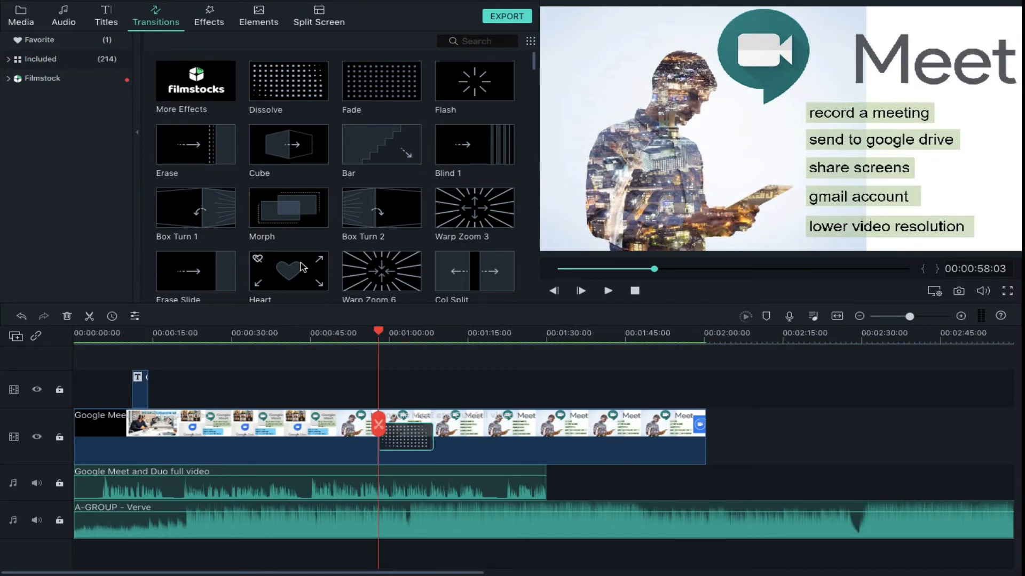
Browse the effects library and apply the 70s effect to the second video clip
{"action": "left_click", "coordinate": [208, 24]}
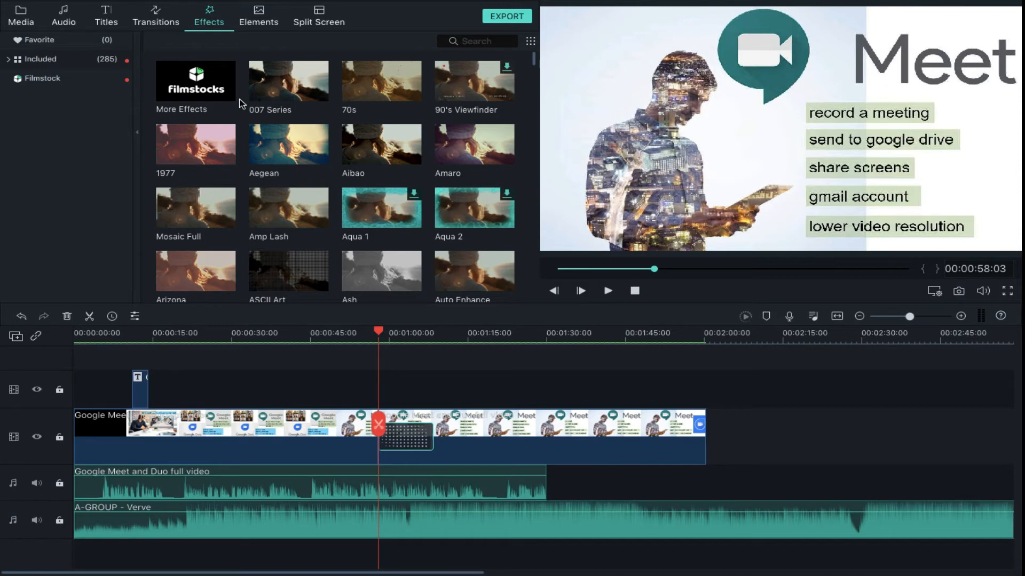
{"action": "scroll", "coordinate": [432, 179], "scroll_direction": "down", "scroll_amount": 12}
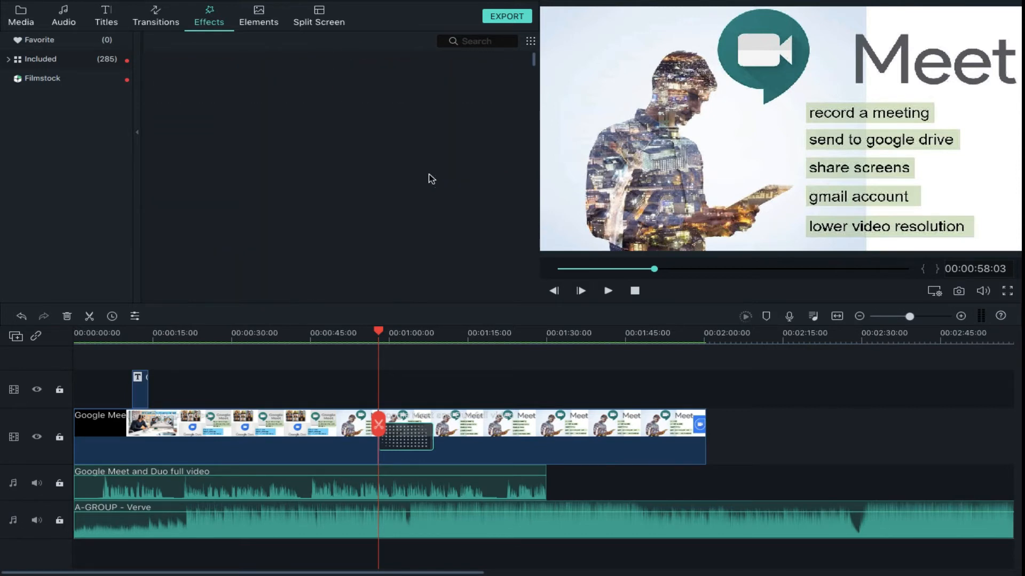
{"action": "scroll", "coordinate": [432, 178], "scroll_direction": "up", "scroll_amount": 12}
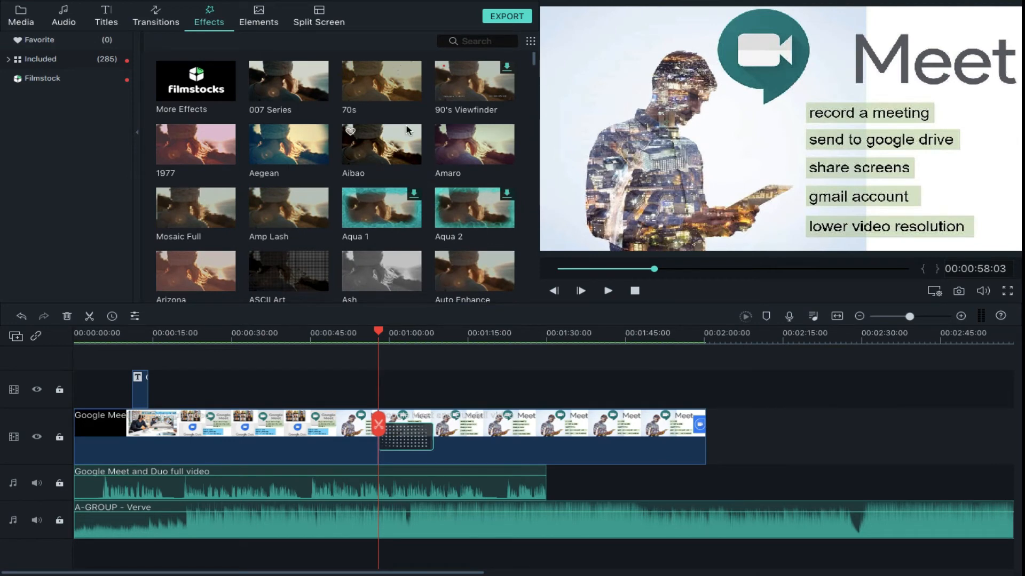
{"action": "scroll", "coordinate": [430, 133], "scroll_direction": "down", "scroll_amount": 10}
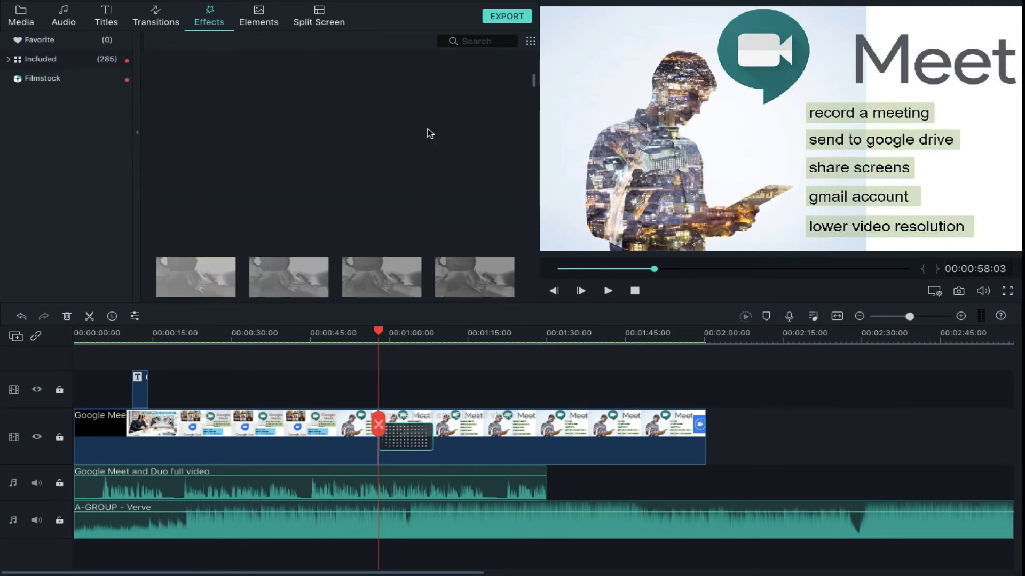
{"action": "scroll", "coordinate": [430, 132], "scroll_direction": "down", "scroll_amount": 10}
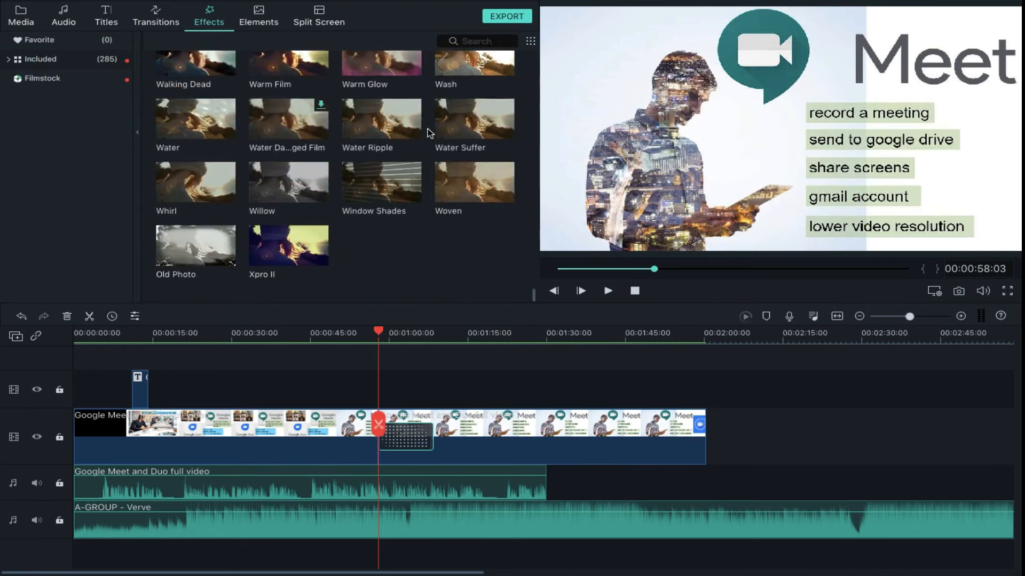
{"action": "scroll", "coordinate": [430, 133], "scroll_direction": "up", "scroll_amount": 20}
{"action": "scroll", "coordinate": [430, 132], "scroll_direction": "down", "scroll_amount": 1}
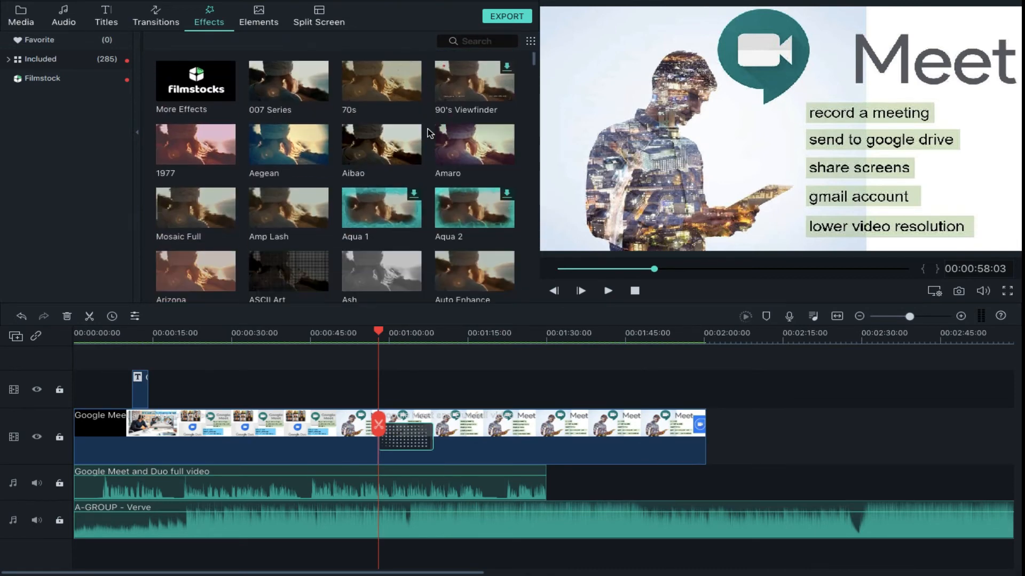
{"action": "left_click", "coordinate": [382, 91]}
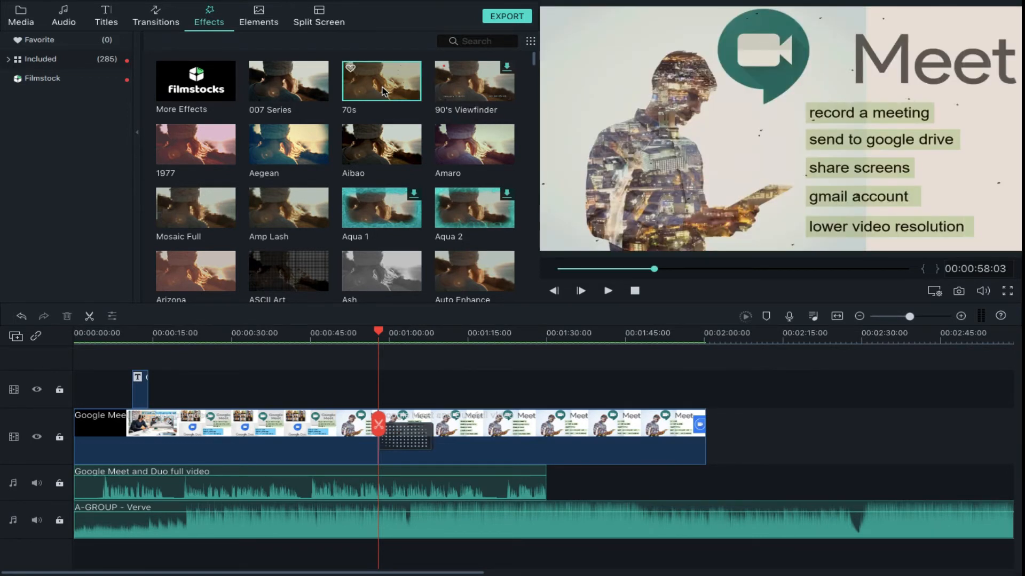
{"action": "mouse_move", "coordinate": [384, 92]}
{"action": "left_mouse_down"}
{"action": "mouse_move", "coordinate": [571, 216]}
{"action": "mouse_move", "coordinate": [539, 427]}
{"action": "mouse_move", "coordinate": [222, 437]}
{"action": "mouse_move", "coordinate": [584, 460]}
{"action": "mouse_move", "coordinate": [175, 438]}
{"action": "mouse_move", "coordinate": [532, 431]}
{"action": "left_mouse_up"}
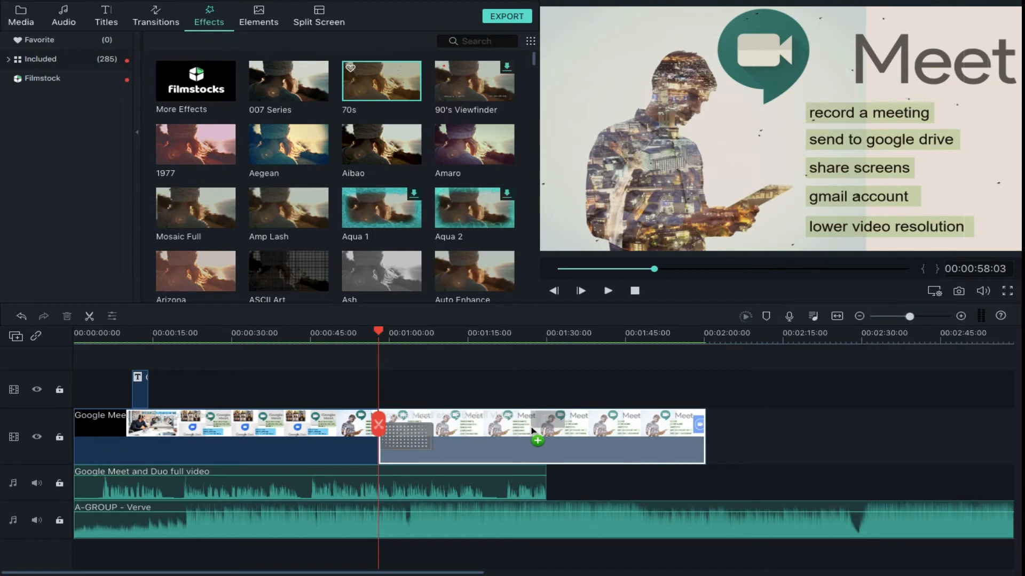
{"action": "left_click_drag", "start_coordinate": [532, 431], "coordinate": [533, 433]}
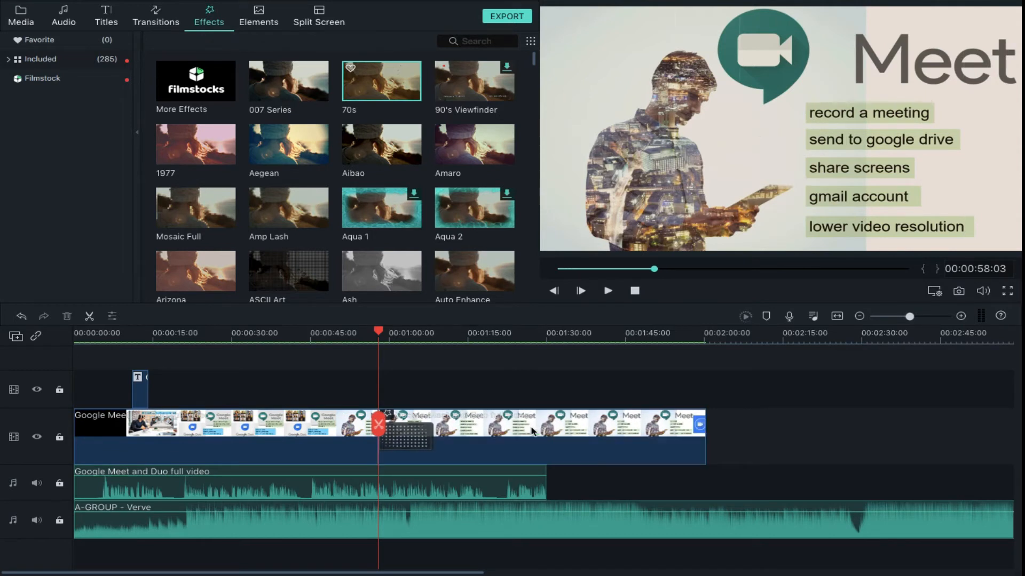
Play back the second clip with the 70s effect and check the effect's Alpha setting in the clip properties
{"action": "left_click", "coordinate": [608, 291]}
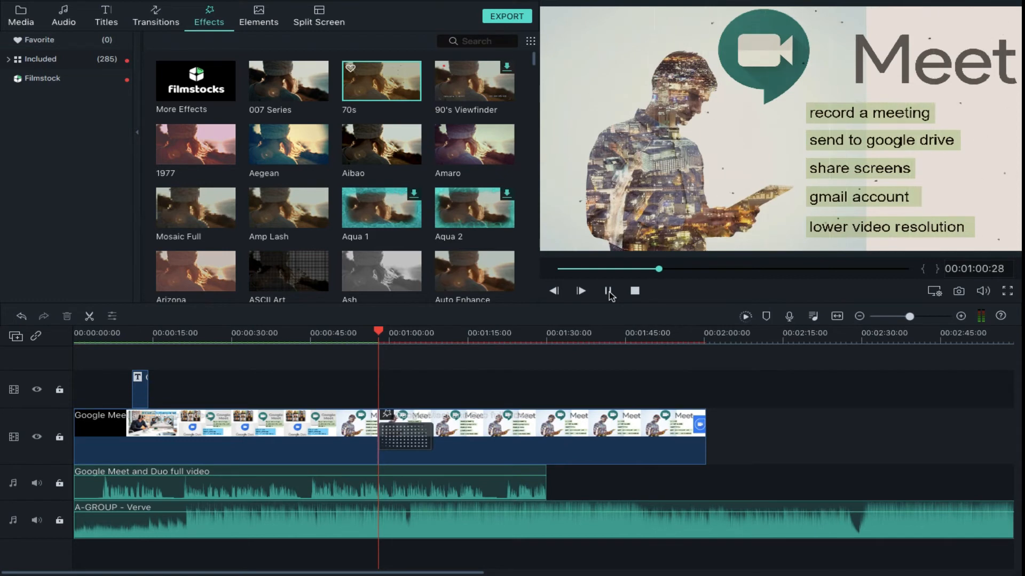
{"action": "left_click", "coordinate": [609, 293]}
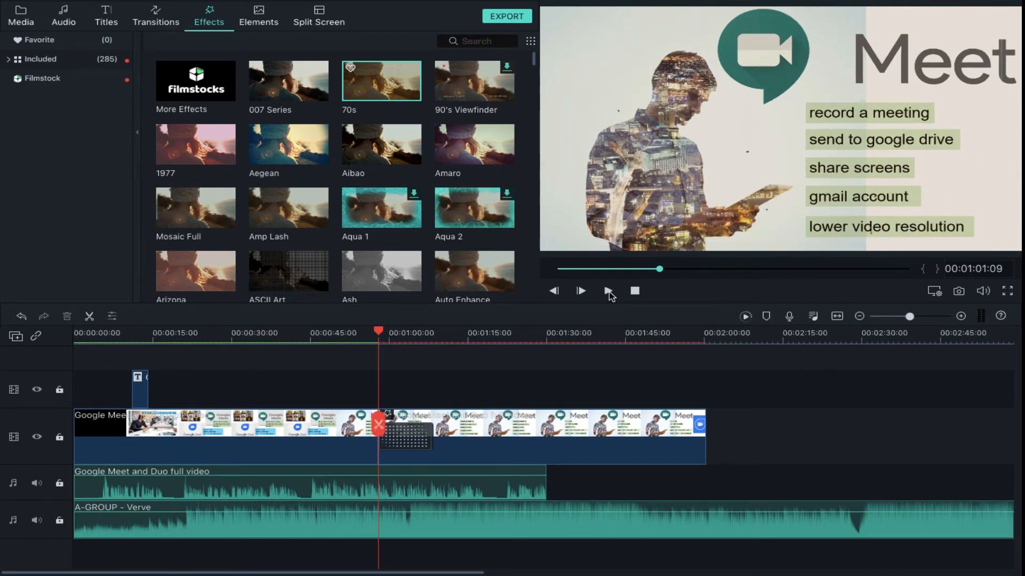
{"action": "left_click", "coordinate": [645, 434]}
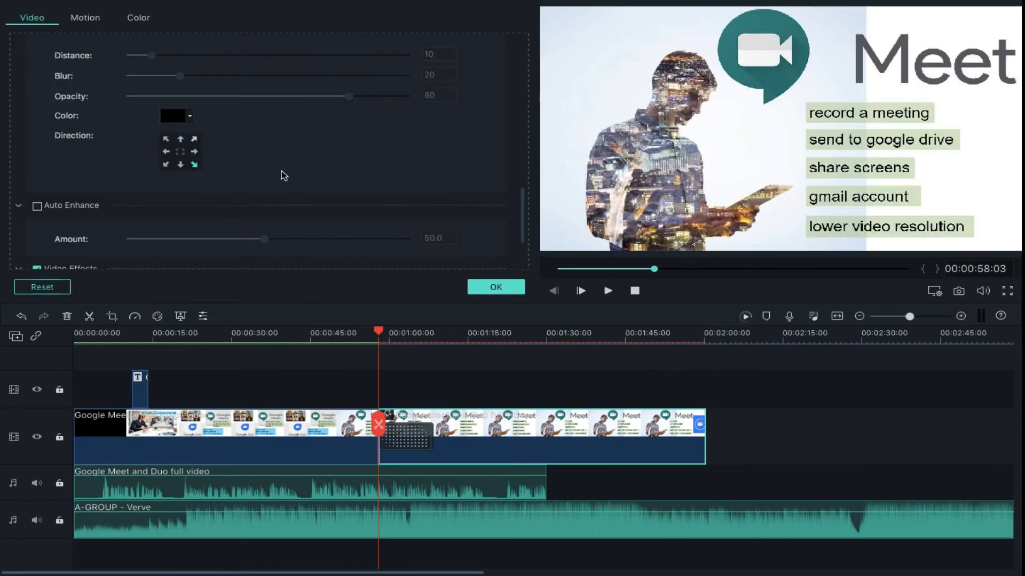
{"action": "scroll", "coordinate": [280, 171], "scroll_direction": "down", "scroll_amount": 3}
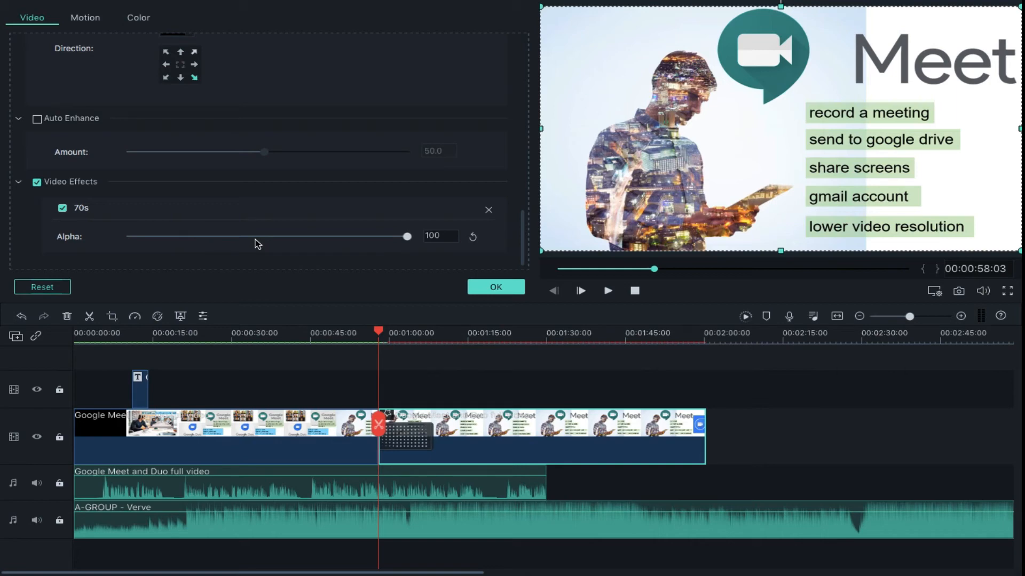
{"action": "left_click", "coordinate": [492, 289]}
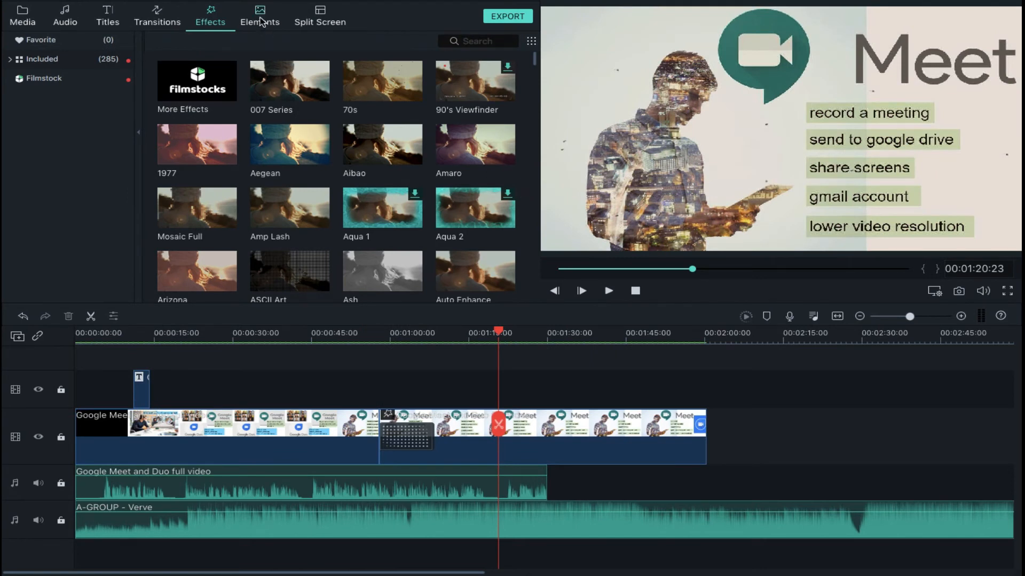
Browse the elements library and add Badge Element 1 on the track above the video at 00:01:20:23
{"action": "left_click", "coordinate": [261, 21]}
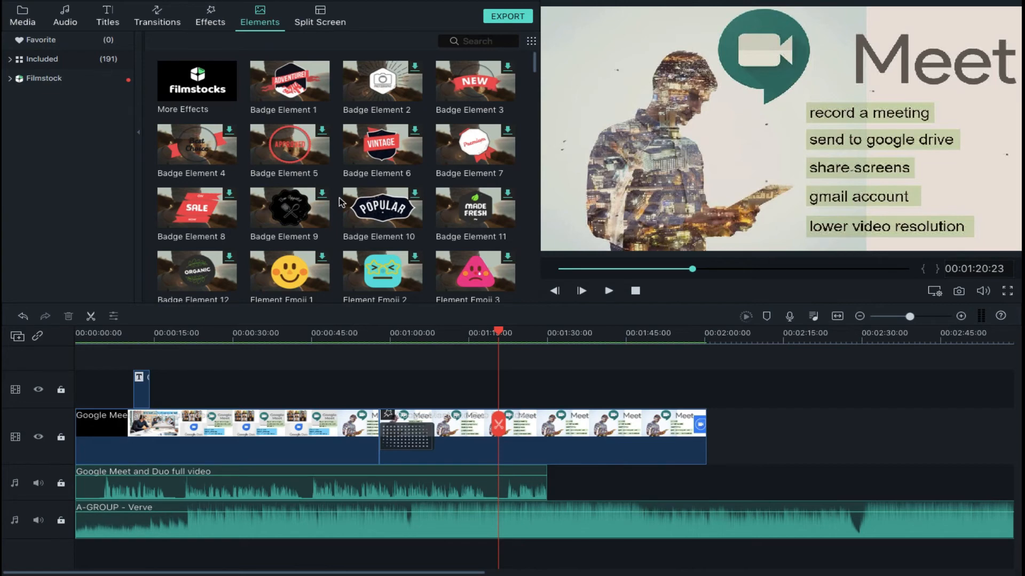
{"action": "scroll", "coordinate": [341, 202], "scroll_direction": "down", "scroll_amount": 15}
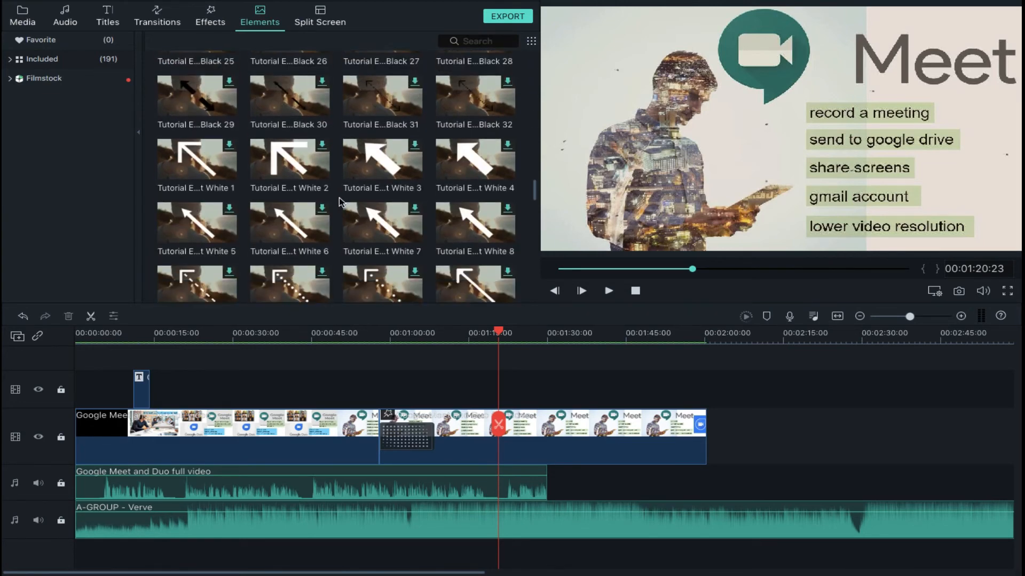
{"action": "scroll", "coordinate": [341, 202], "scroll_direction": "down", "scroll_amount": 20}
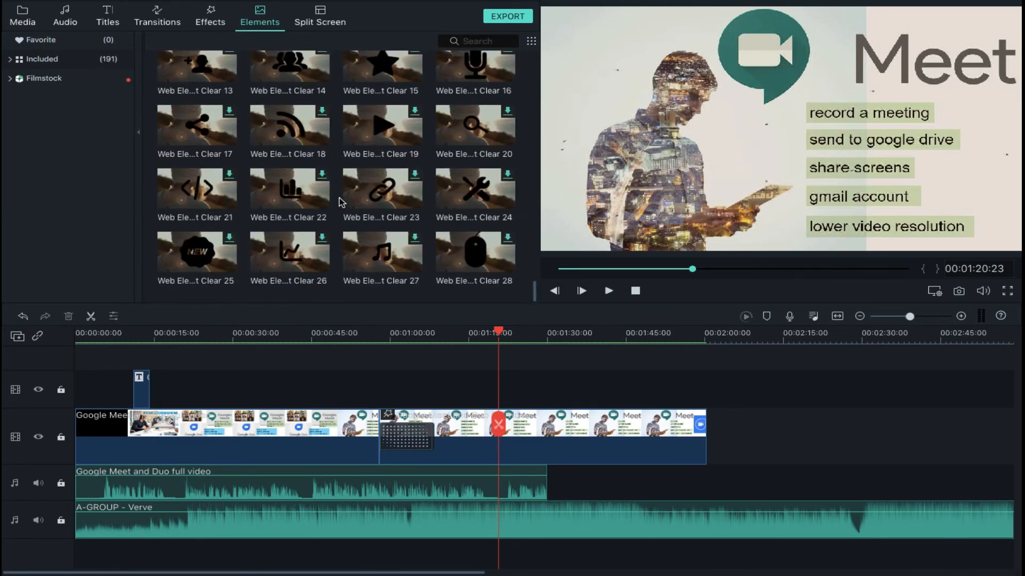
{"action": "scroll", "coordinate": [342, 202], "scroll_direction": "up", "scroll_amount": 20}
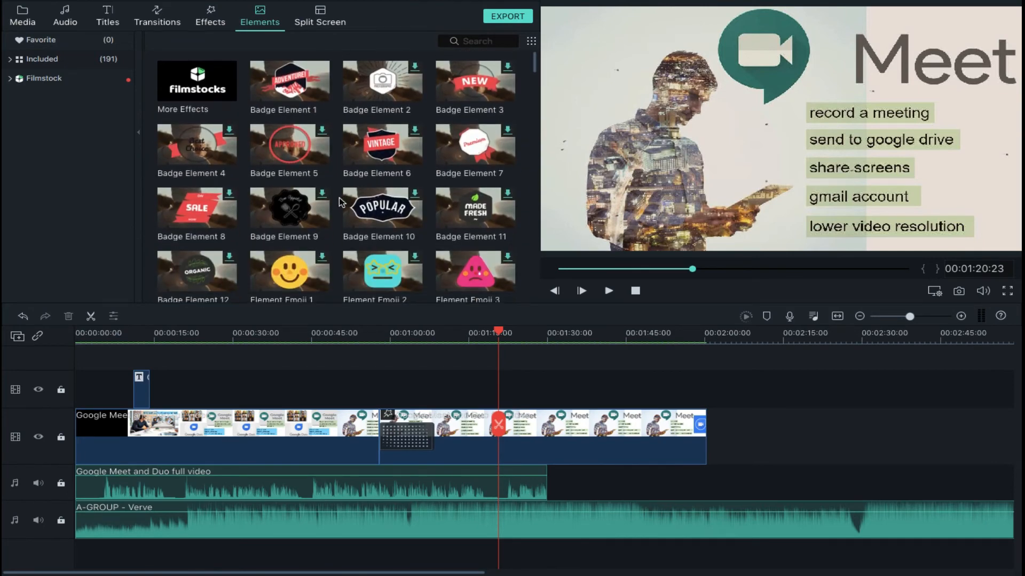
{"action": "left_click_drag", "start_coordinate": [286, 77], "coordinate": [512, 379]}
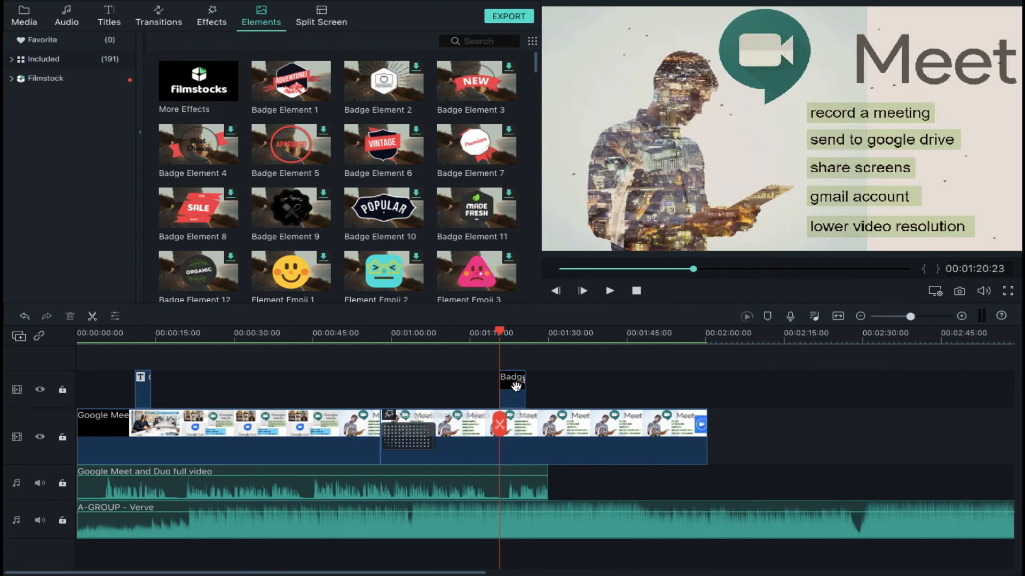
Review the badge element's video properties and play back its animation over the clip
{"action": "double_click", "coordinate": [515, 387]}
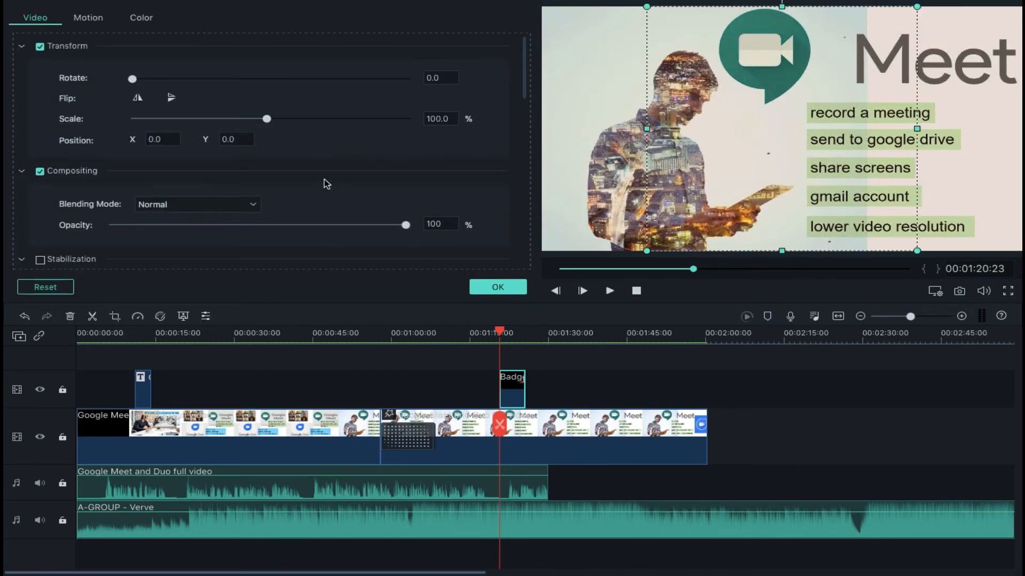
{"action": "scroll", "coordinate": [324, 179], "scroll_direction": "down", "scroll_amount": 10}
{"action": "scroll", "coordinate": [324, 180], "scroll_direction": "up", "scroll_amount": 10}
{"action": "scroll", "coordinate": [365, 184], "scroll_direction": "down", "scroll_amount": 8}
{"action": "scroll", "coordinate": [365, 184], "scroll_direction": "down", "scroll_amount": 5}
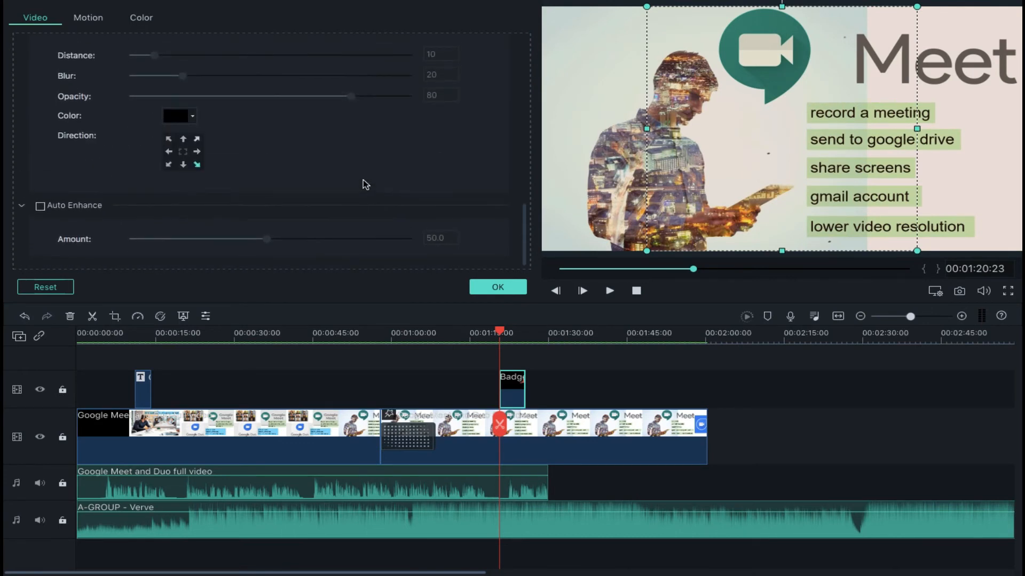
{"action": "left_click", "coordinate": [496, 288]}
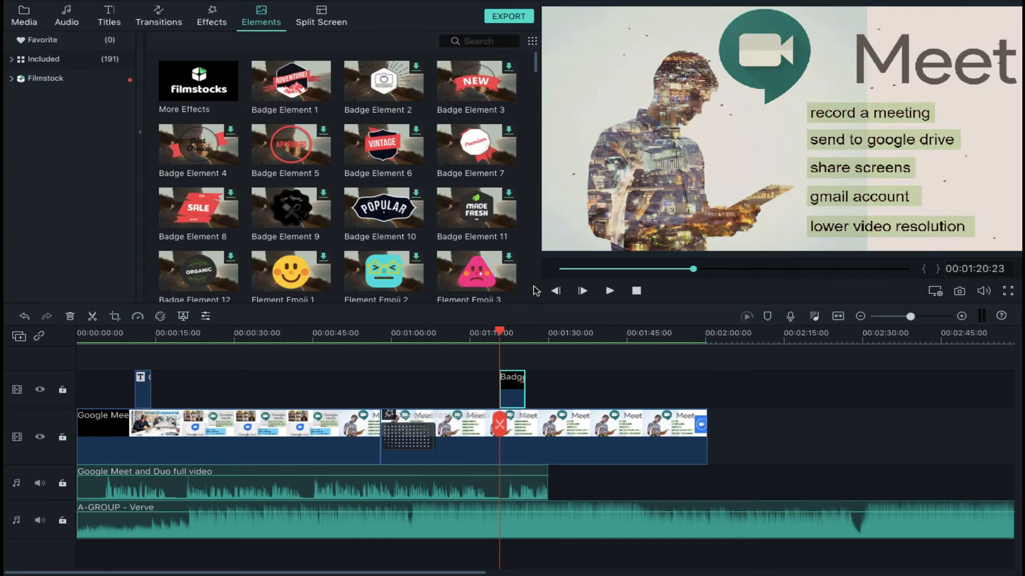
{"action": "left_click", "coordinate": [609, 291]}
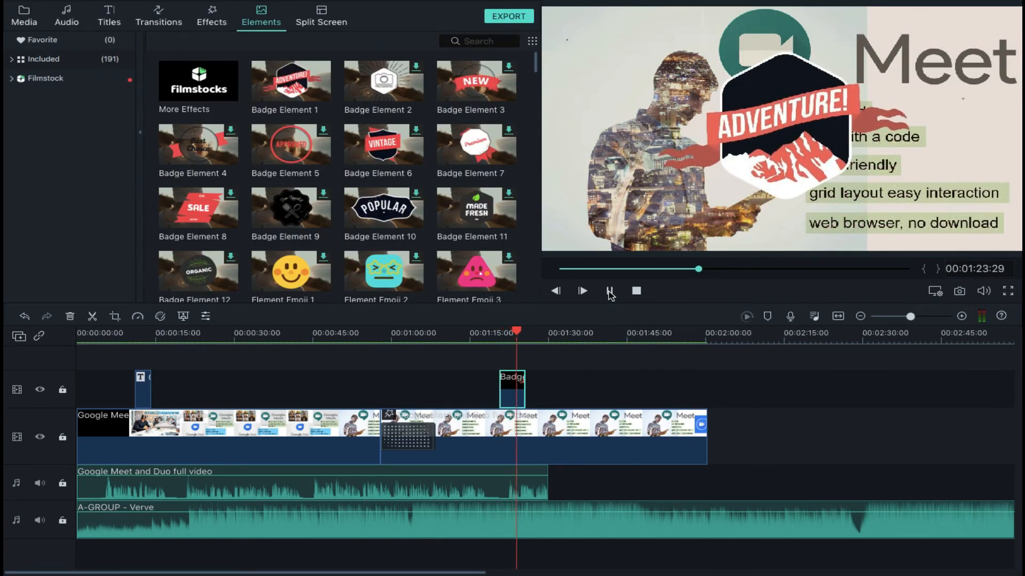
{"action": "left_click", "coordinate": [609, 292]}
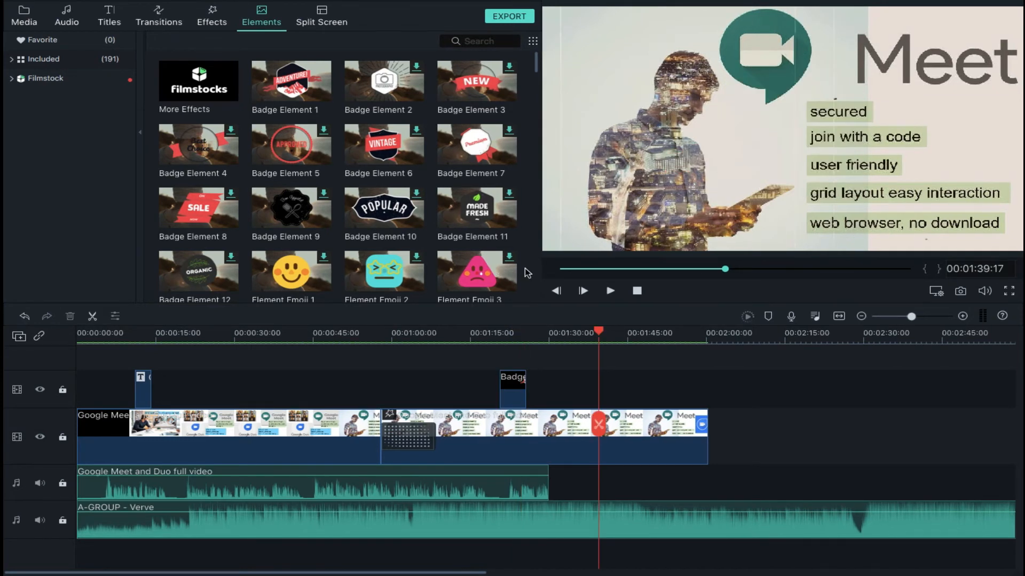
Browse the split screen layouts and add the three-column Split Screen 5 above the video at 00:01:39:17
{"action": "left_click", "coordinate": [325, 20]}
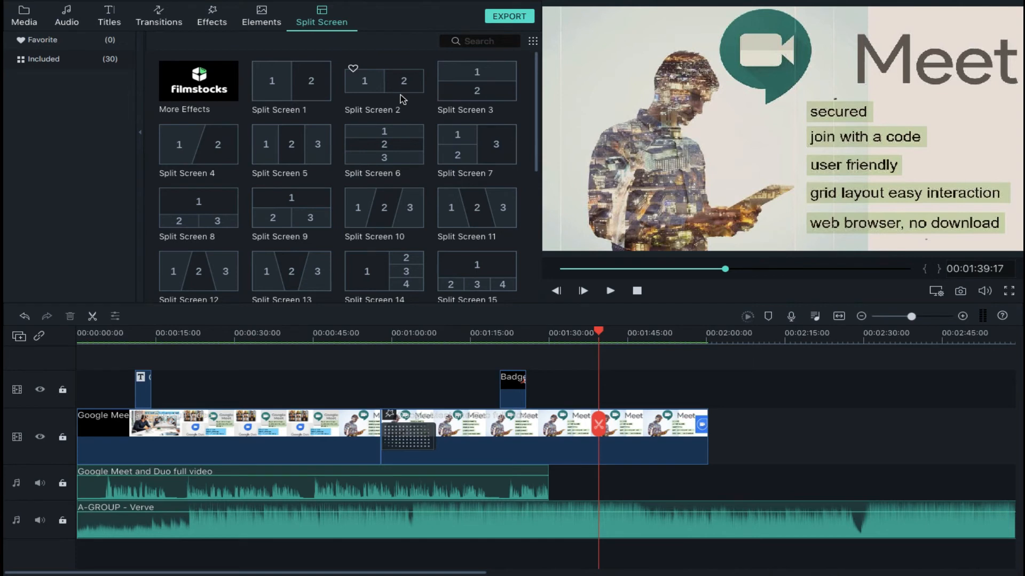
{"action": "scroll", "coordinate": [324, 189], "scroll_direction": "down", "scroll_amount": 5}
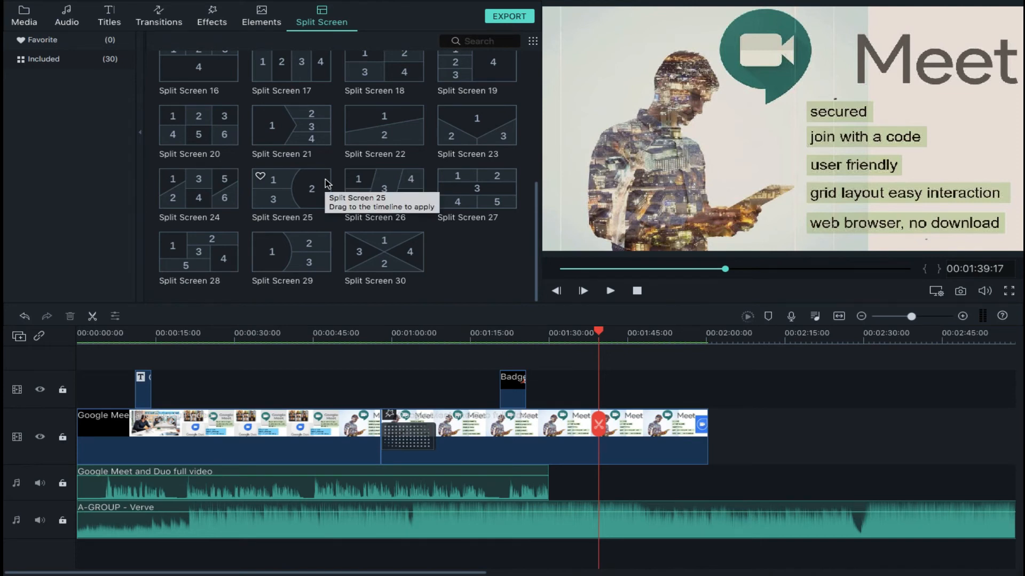
{"action": "scroll", "coordinate": [327, 184], "scroll_direction": "up", "scroll_amount": 5}
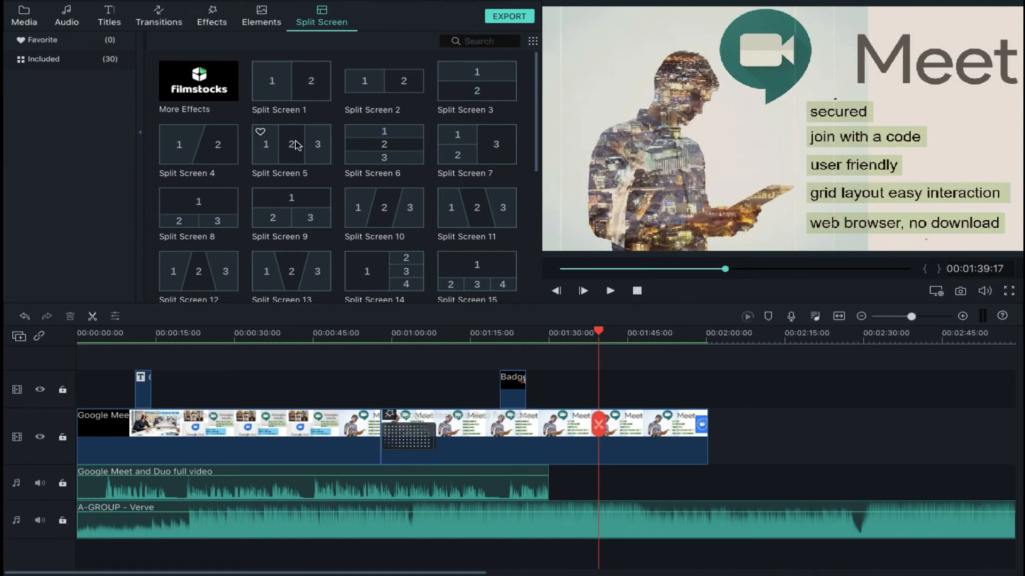
{"action": "left_click_drag", "start_coordinate": [296, 145], "coordinate": [601, 383]}
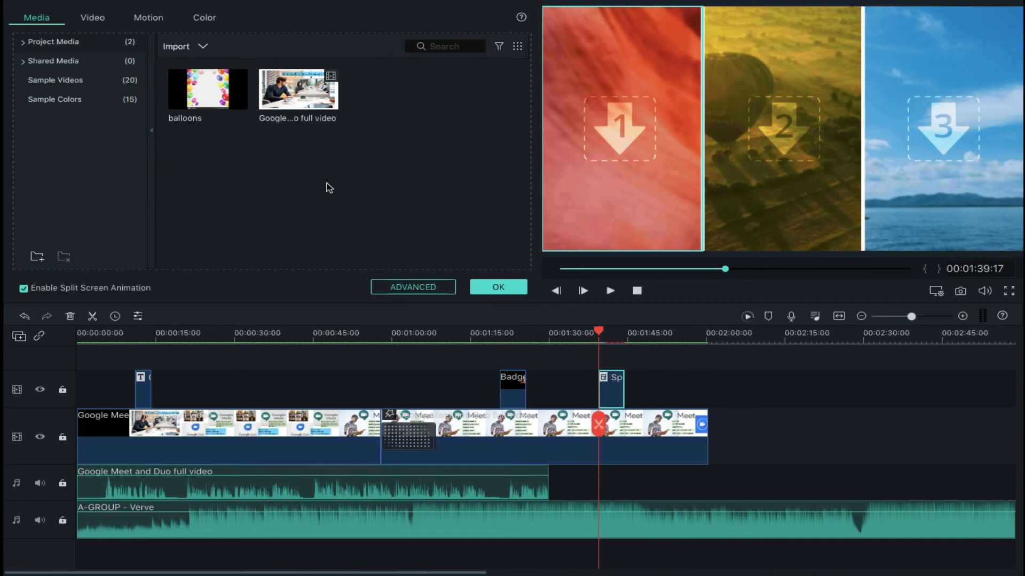
Fill split screen panes 1 and 3 with the balloons image and pane 2 with the Google Meet and Duo full video
{"action": "left_click", "coordinate": [229, 98]}
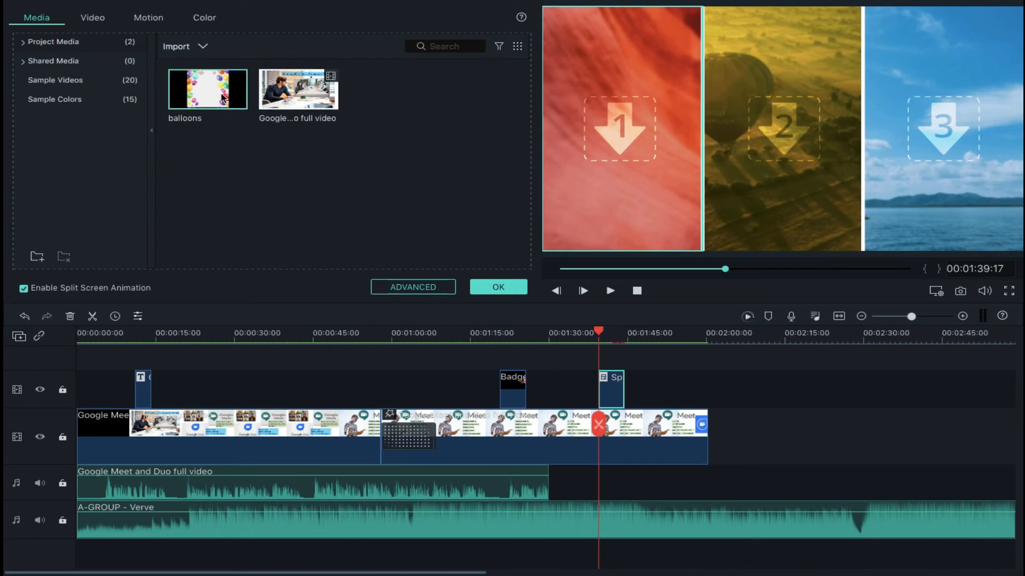
{"action": "left_click_drag", "start_coordinate": [422, 210], "coordinate": [640, 176]}
{"action": "left_click_drag", "start_coordinate": [292, 102], "coordinate": [744, 150]}
{"action": "left_click_drag", "start_coordinate": [220, 94], "coordinate": [911, 156]}
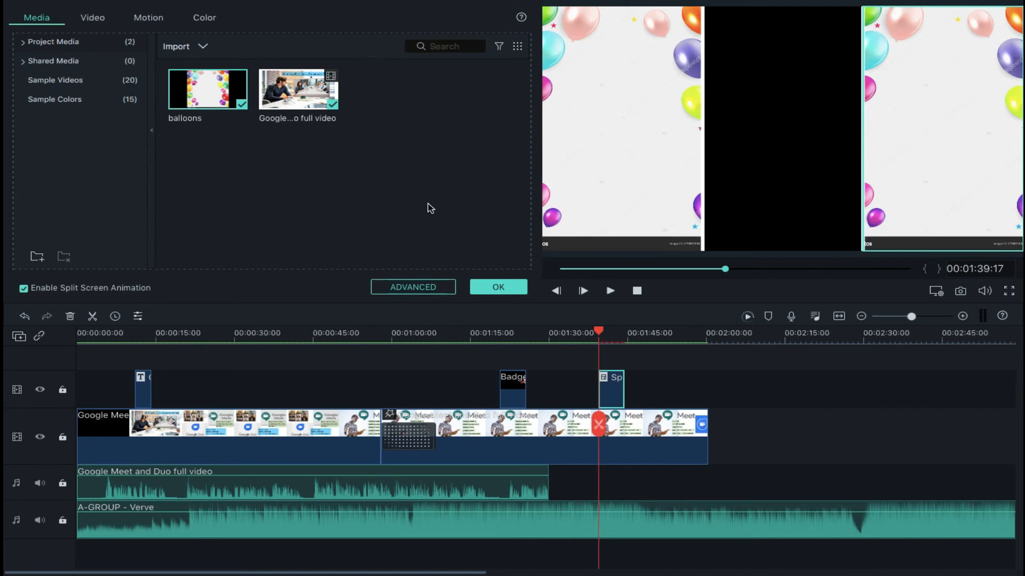
Open the advanced split screen editor and try zooming the first pane's balloons image out and back in
{"action": "left_click", "coordinate": [418, 289]}
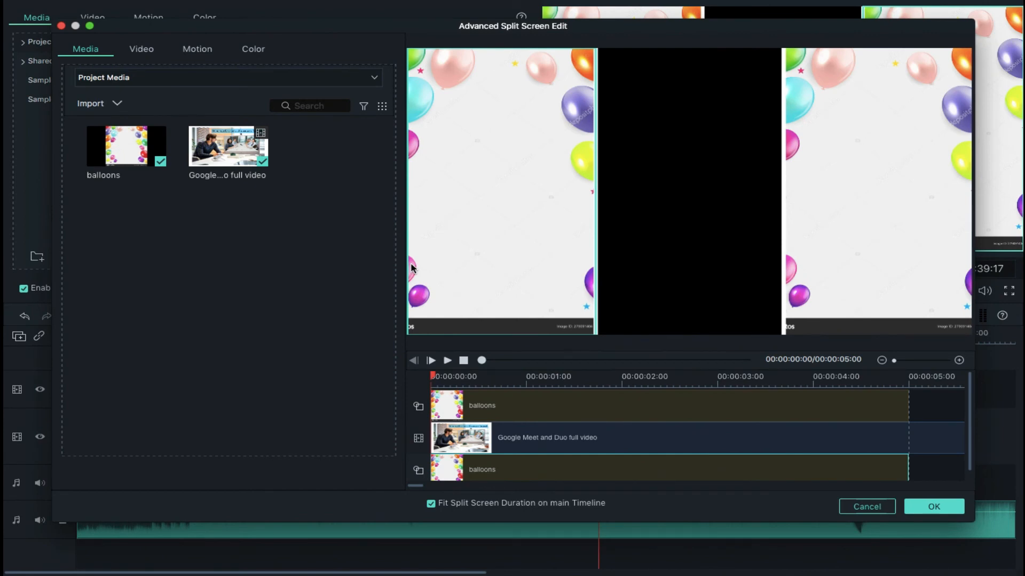
{"action": "mouse_move", "coordinate": [522, 221]}
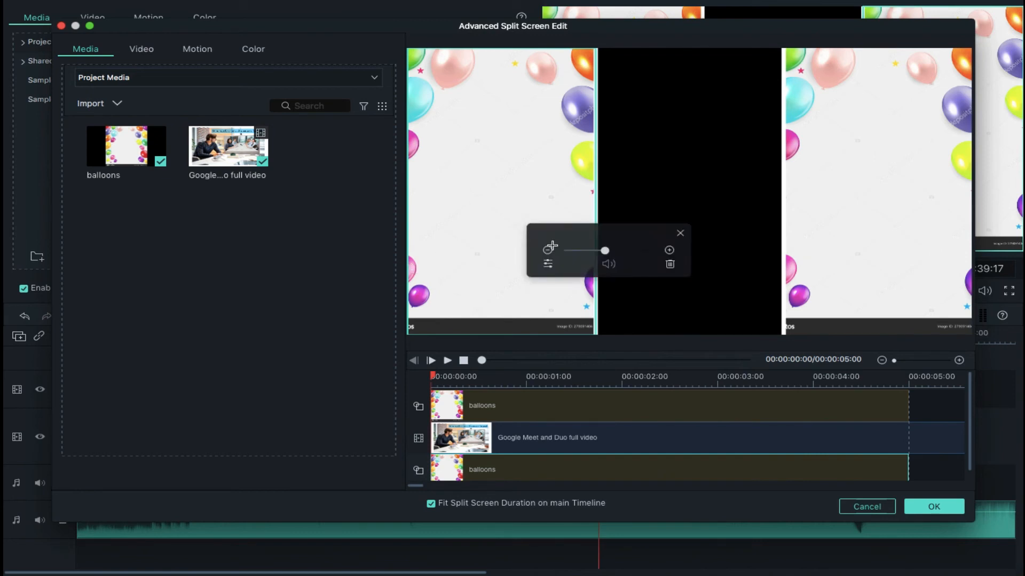
{"action": "left_click", "coordinate": [548, 250]}
{"action": "left_click", "coordinate": [548, 250]}
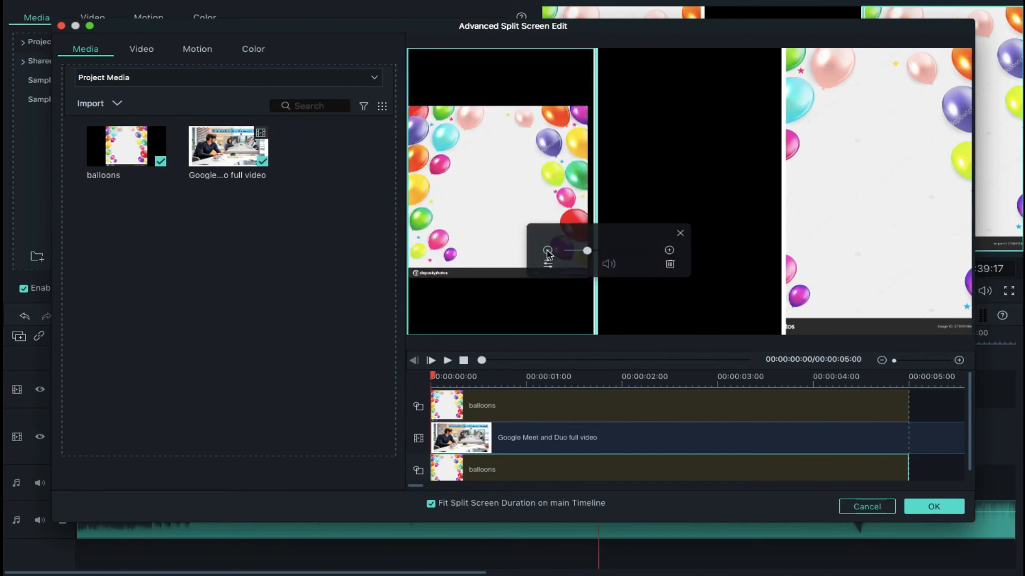
{"action": "left_click", "coordinate": [669, 251]}
{"action": "left_click", "coordinate": [669, 250]}
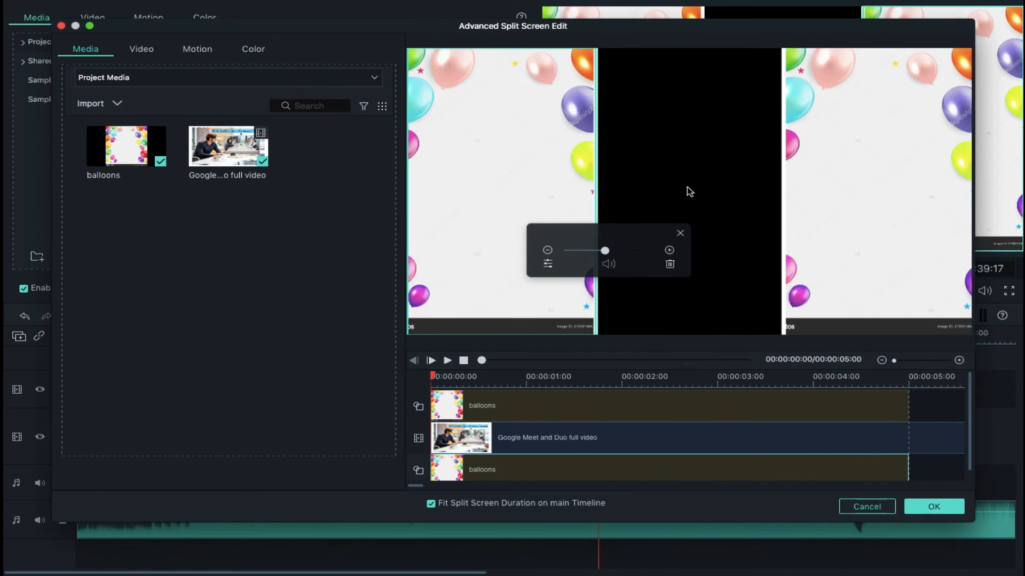
Shorten the balloons clip on the top split screen track to about 3.7 seconds and check the middle video's length
{"action": "left_click", "coordinate": [699, 147]}
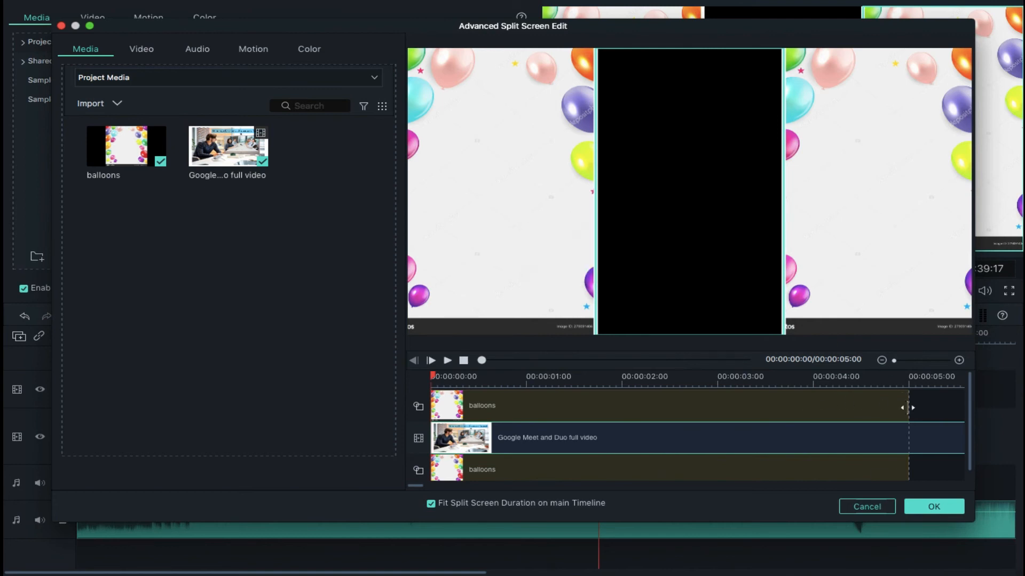
{"action": "left_click_drag", "start_coordinate": [908, 407], "coordinate": [783, 406]}
{"action": "left_click", "coordinate": [861, 440]}
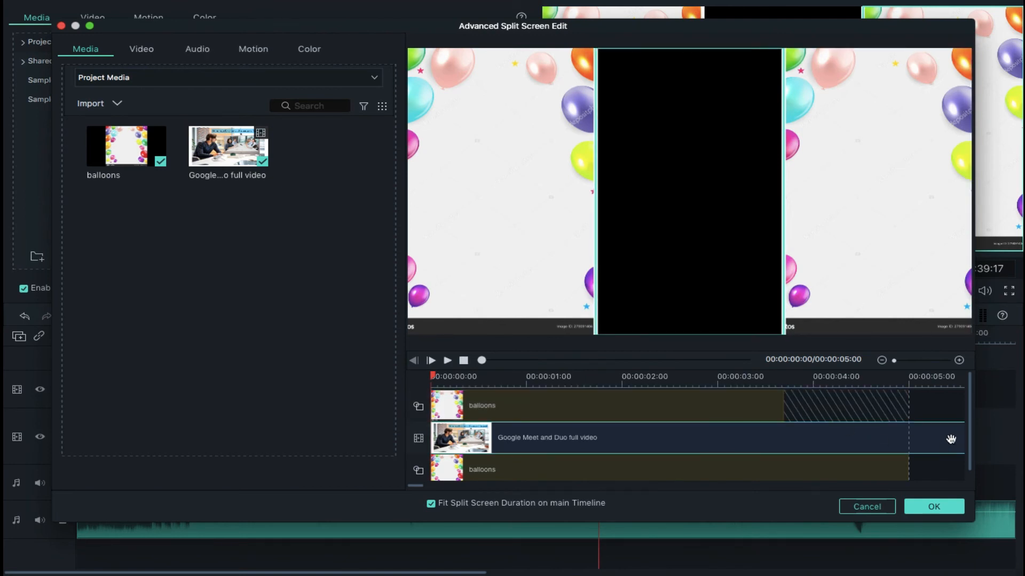
{"action": "scroll", "coordinate": [949, 434], "scroll_direction": "right", "scroll_amount": 10}
{"action": "scroll", "coordinate": [864, 431], "scroll_direction": "left", "scroll_amount": 10}
Apply the Fade motion to the middle video and Boom! to the top-track balloons clip, and preview the split screen
{"action": "left_click", "coordinate": [243, 50]}
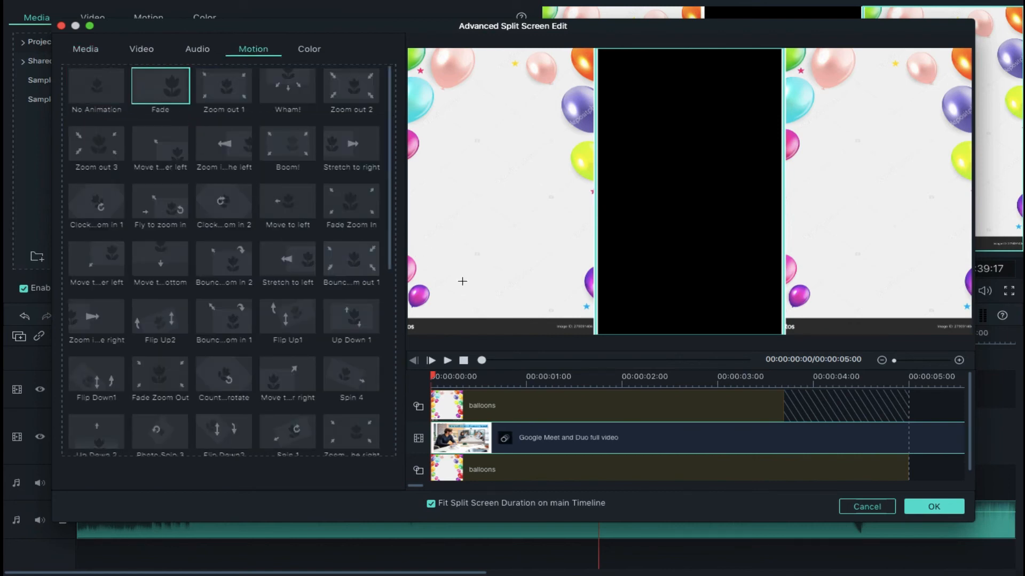
{"action": "left_click", "coordinate": [555, 416]}
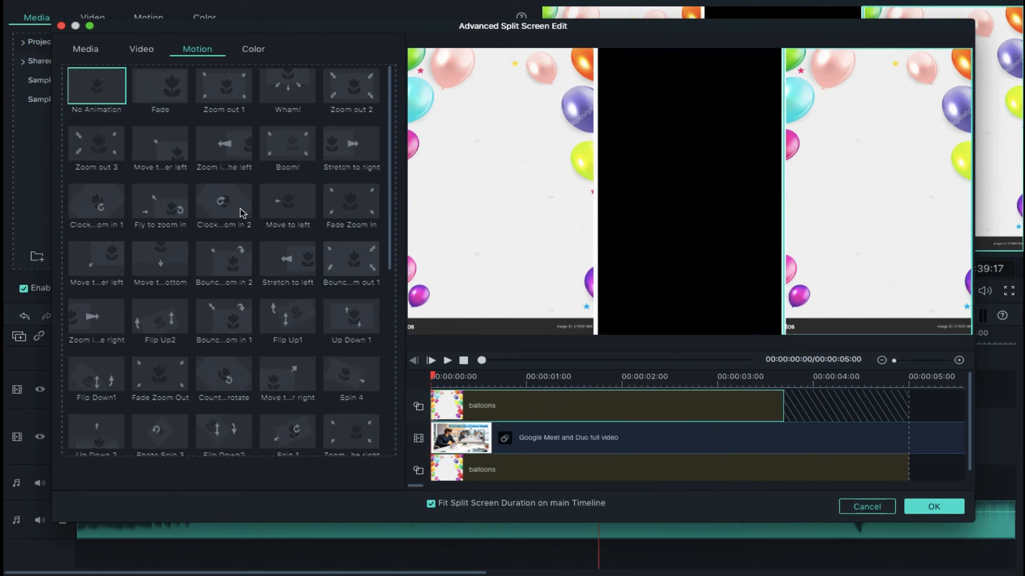
{"action": "left_click", "coordinate": [289, 152]}
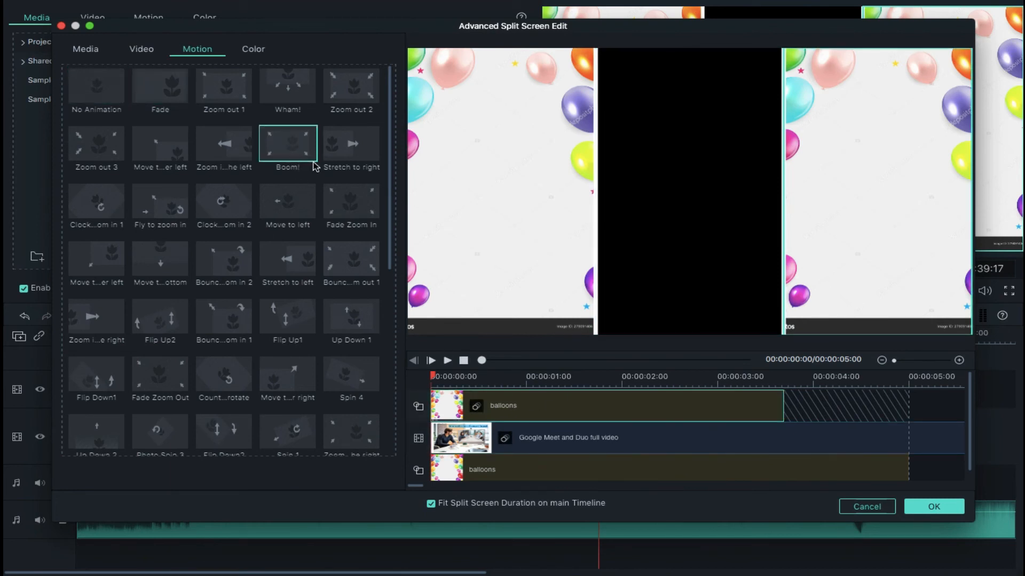
{"action": "left_click", "coordinate": [448, 361]}
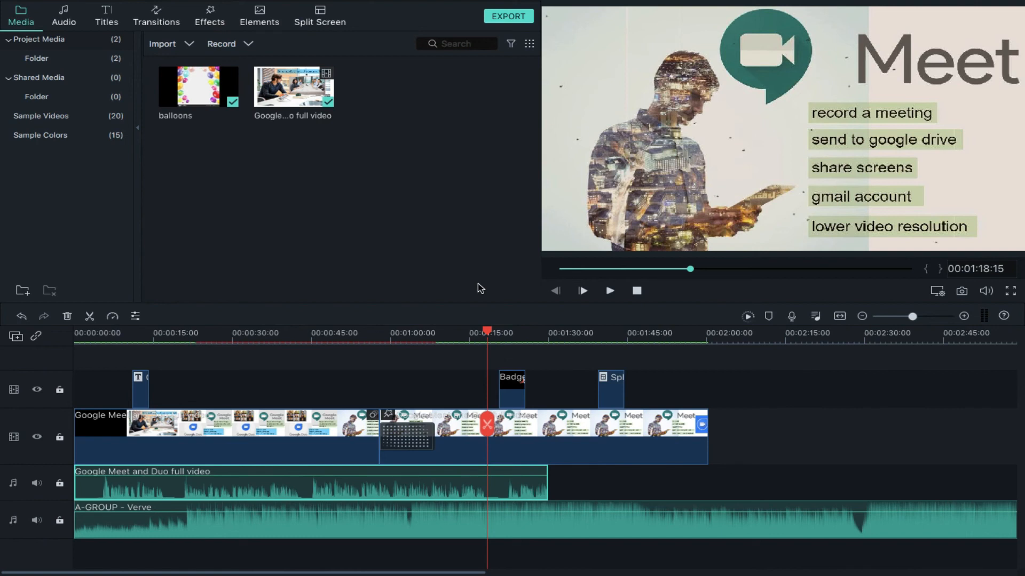
Render the timeline preview and choose MP4 as the export format
{"action": "left_click", "coordinate": [748, 317]}
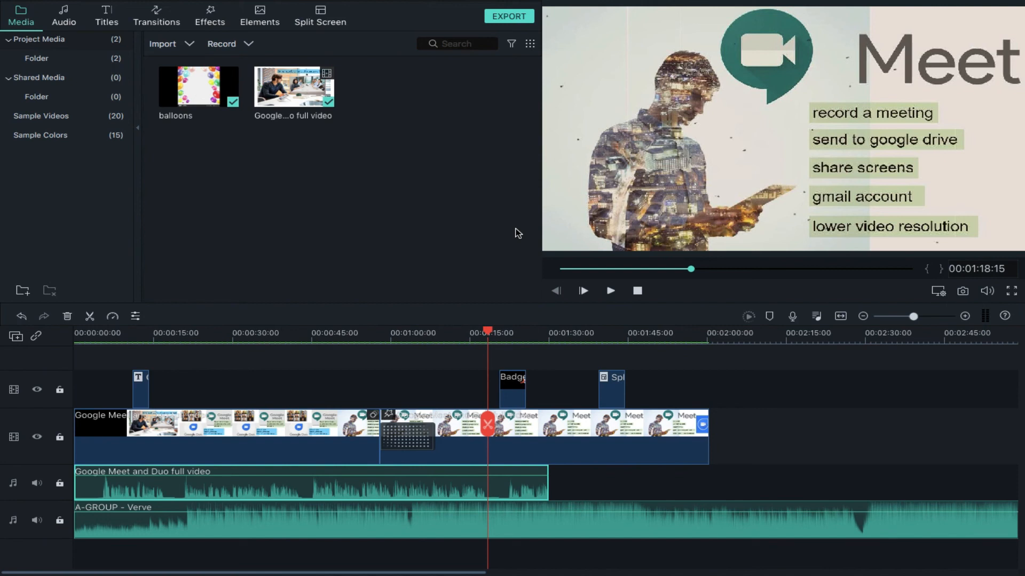
{"action": "left_click", "coordinate": [504, 17]}
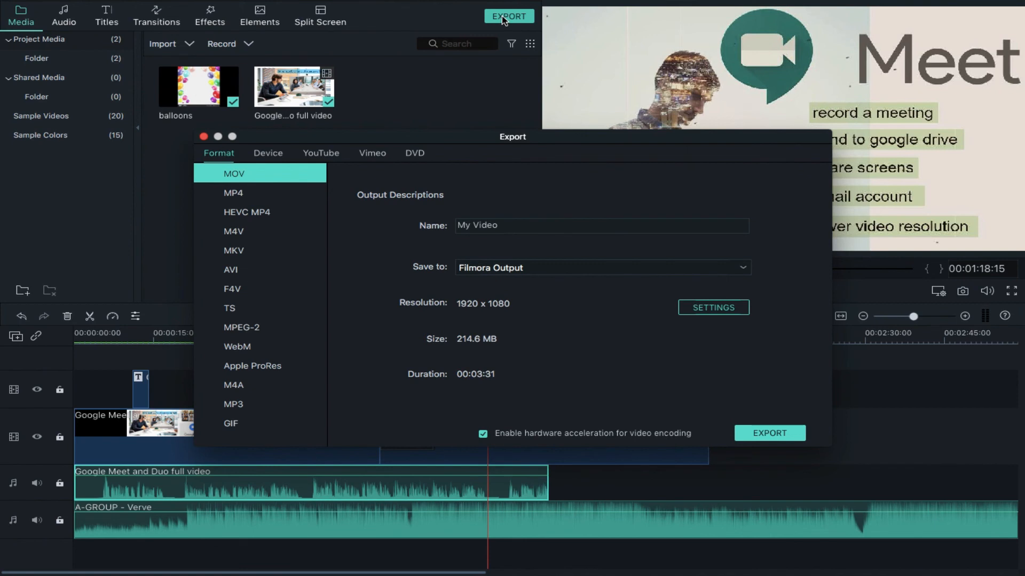
{"action": "left_click", "coordinate": [254, 195]}
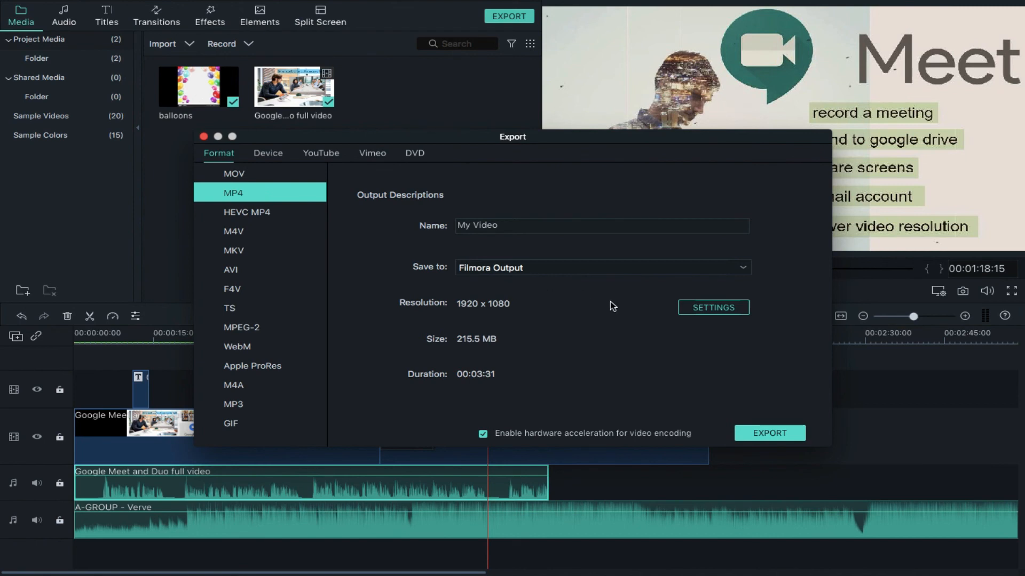
In the export settings, choose a video resolution of 1920 x 1080 and a frame rate of 30 fps
{"action": "left_click", "coordinate": [696, 310]}
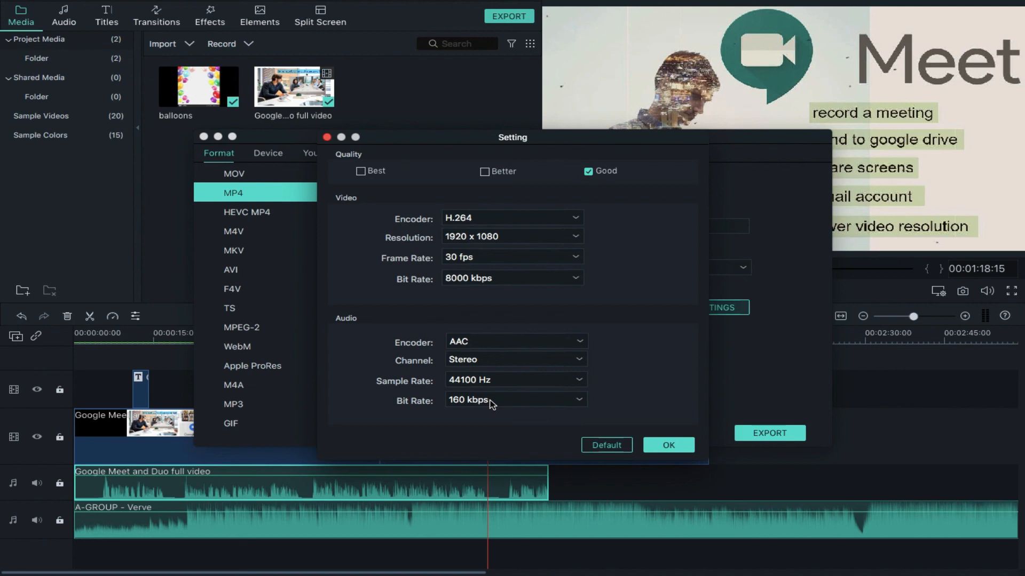
{"action": "left_click", "coordinate": [491, 239]}
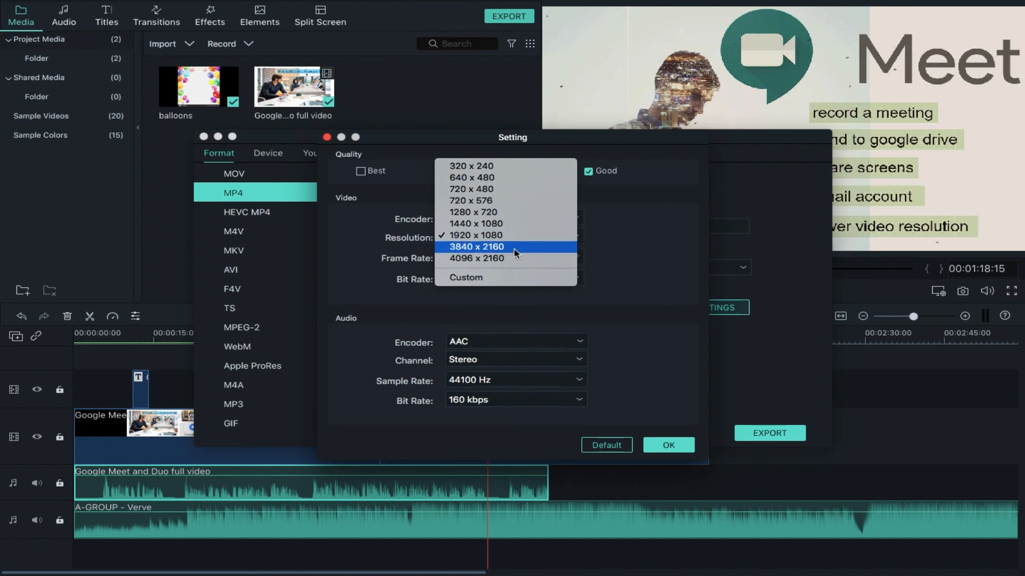
{"action": "left_click", "coordinate": [511, 235]}
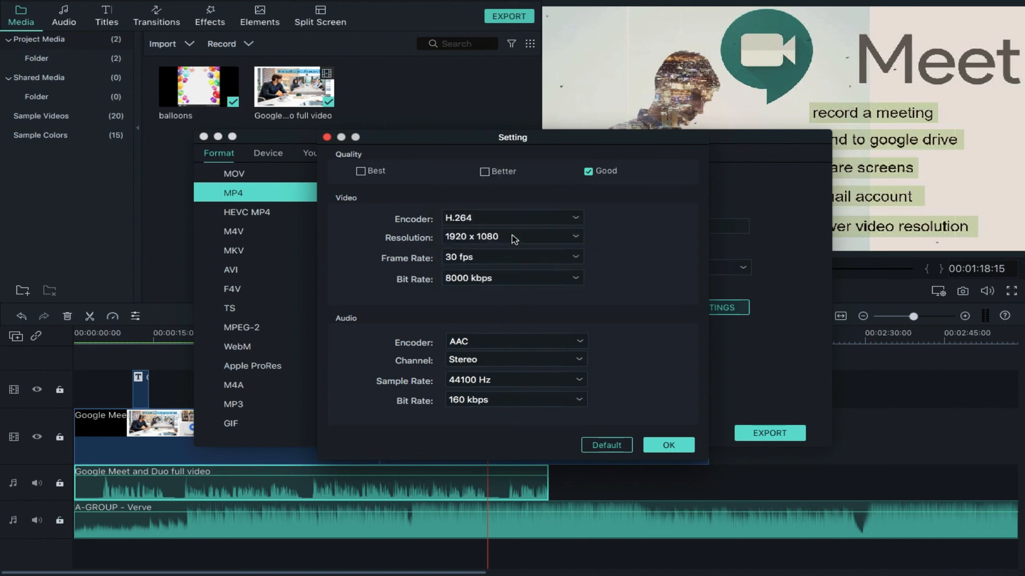
{"action": "left_click", "coordinate": [498, 263]}
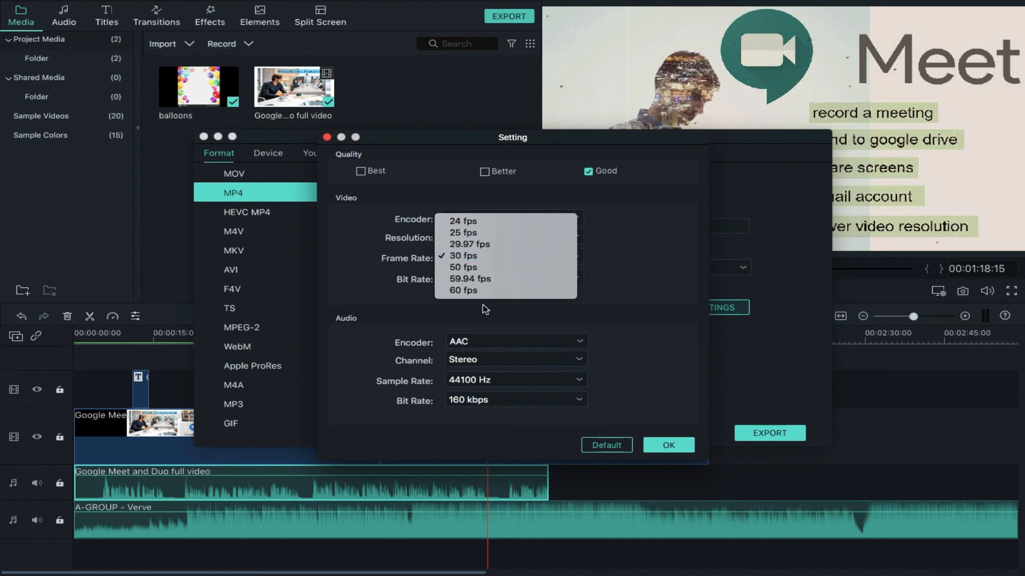
{"action": "left_click", "coordinate": [507, 256]}
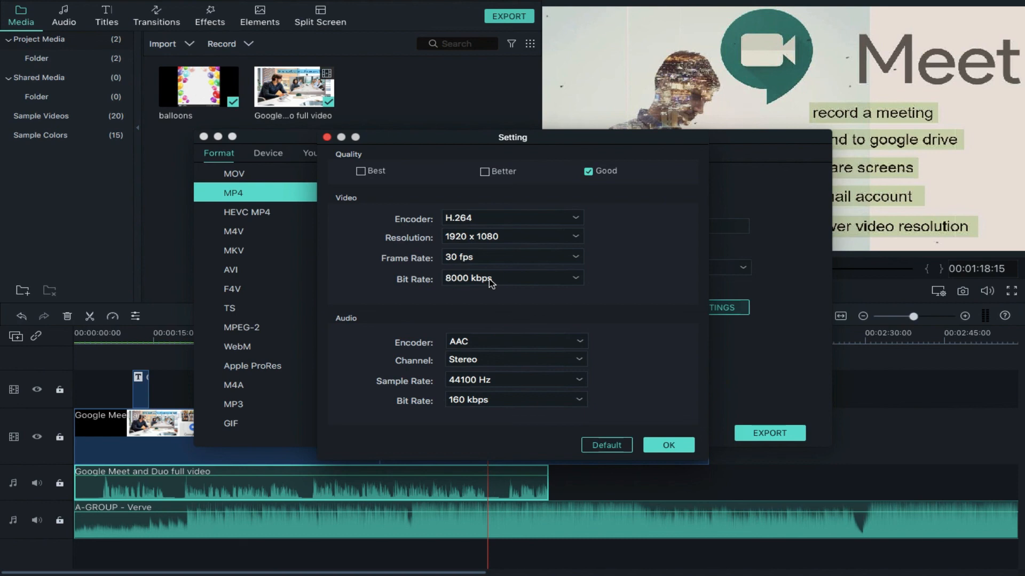
Set the export's audio bit rate to 320 kbps and apply the settings
{"action": "left_click", "coordinate": [502, 400]}
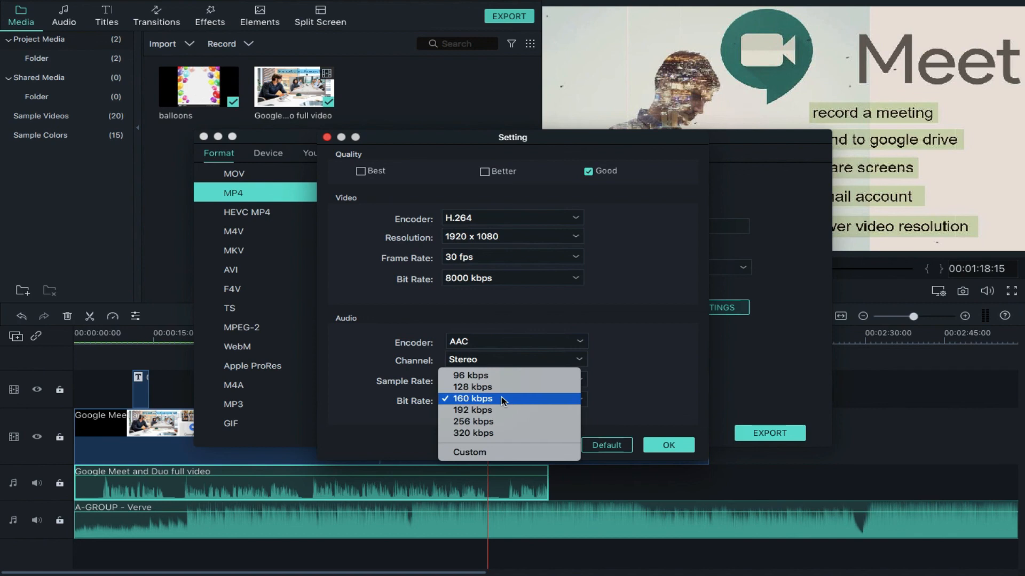
{"action": "left_click", "coordinate": [491, 435]}
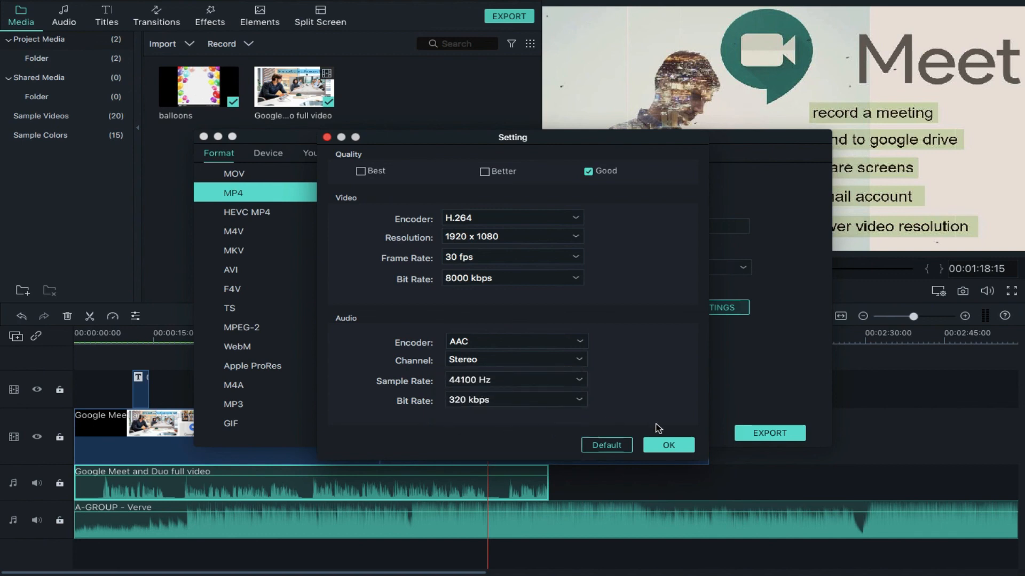
{"action": "left_click", "coordinate": [660, 446]}
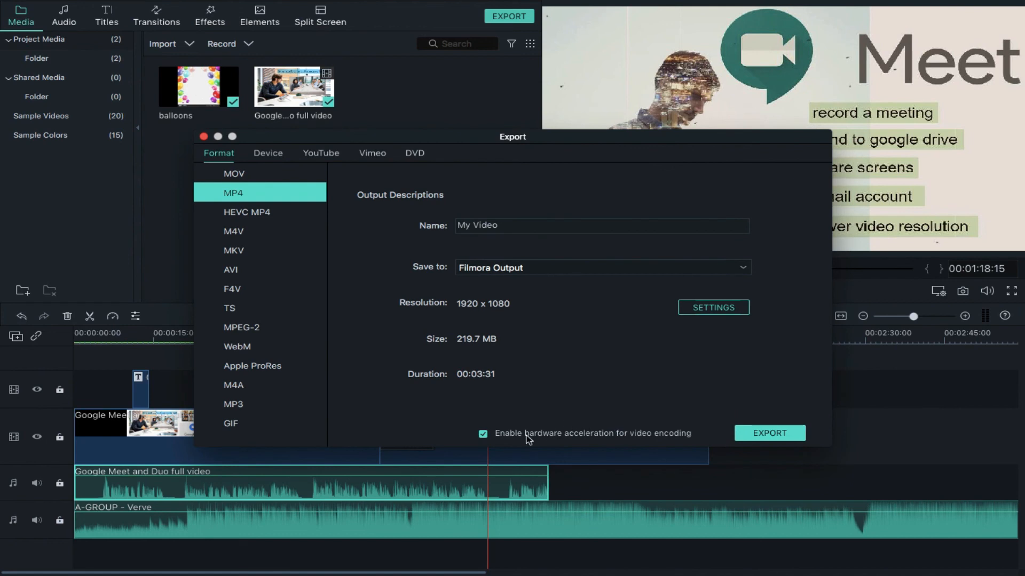
Leave hardware acceleration for video encoding enabled and export the MP4 as My Video to Filmora Output
{"action": "left_click", "coordinate": [482, 433]}
{"action": "left_click", "coordinate": [483, 434]}
{"action": "left_click", "coordinate": [757, 433]}
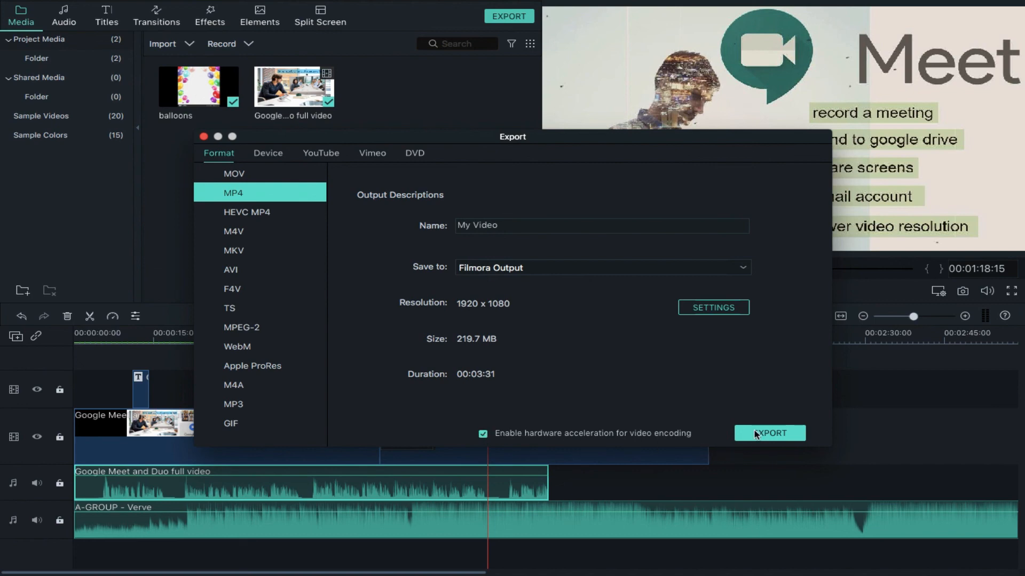